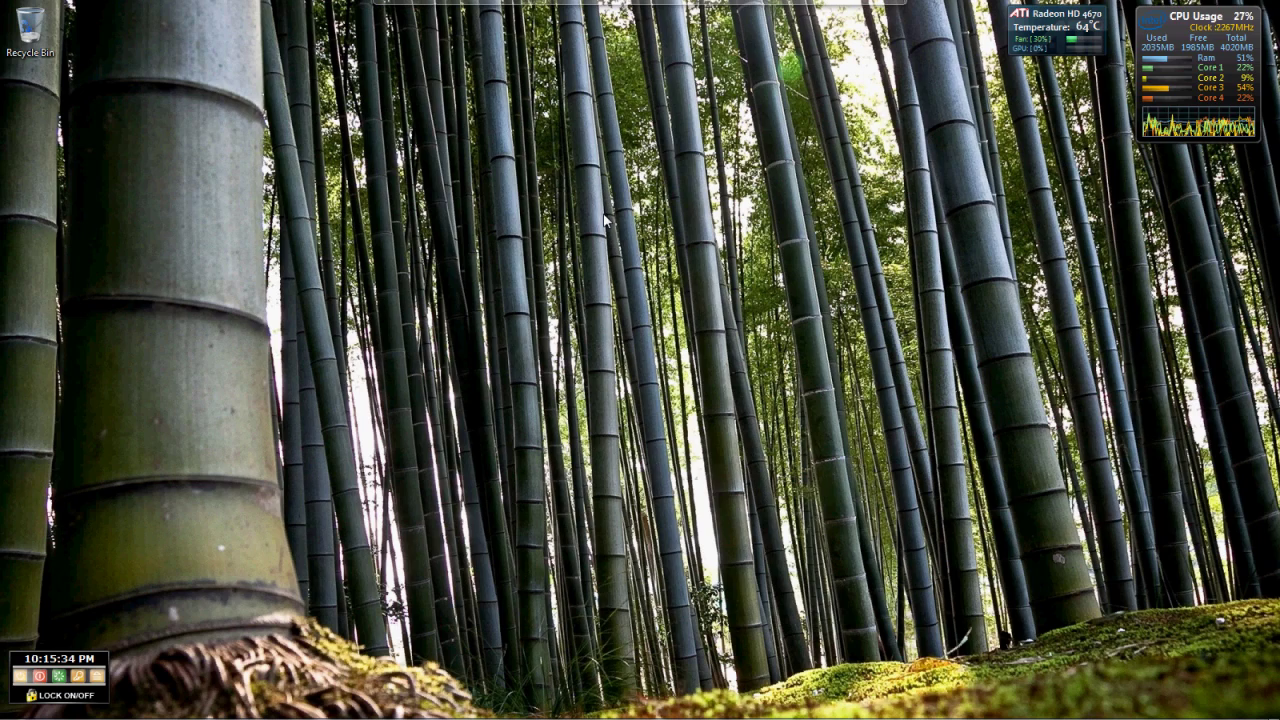
# Launch Vegas Pro 9.0 from the Videos group of the desktop dock.
pyautogui.moveTo(783, 4)
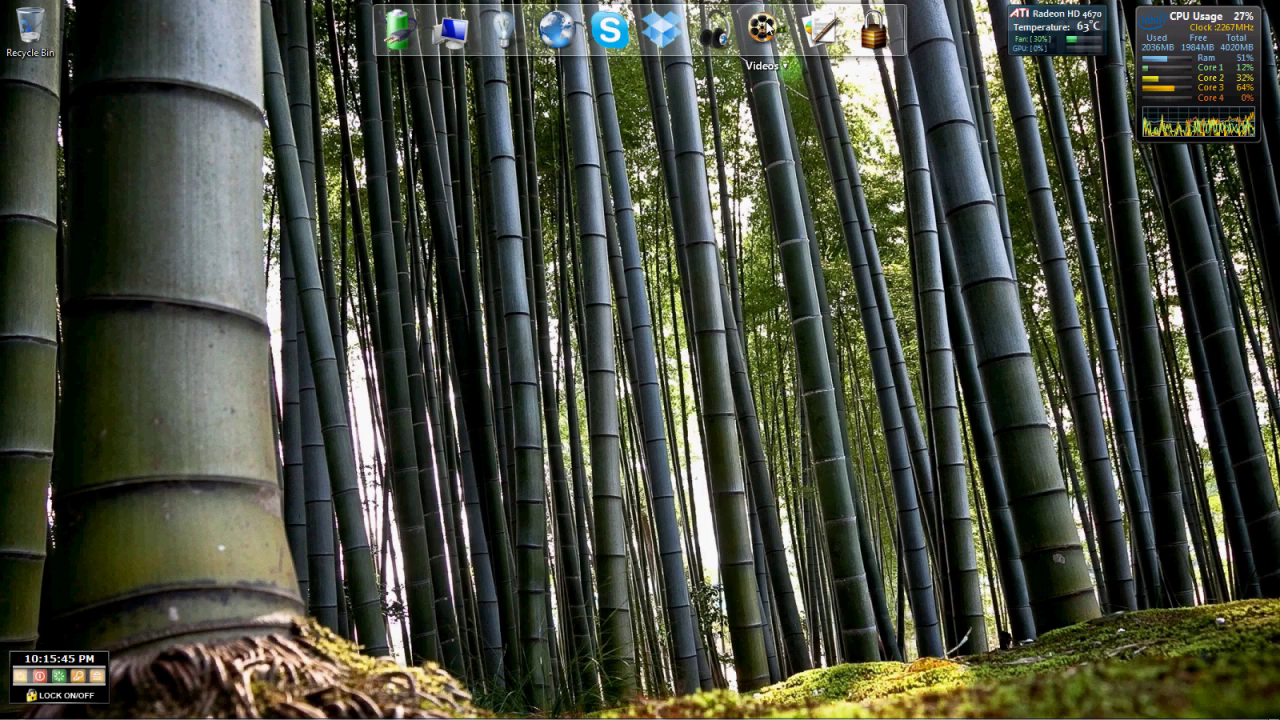
pyautogui.click(762, 28)
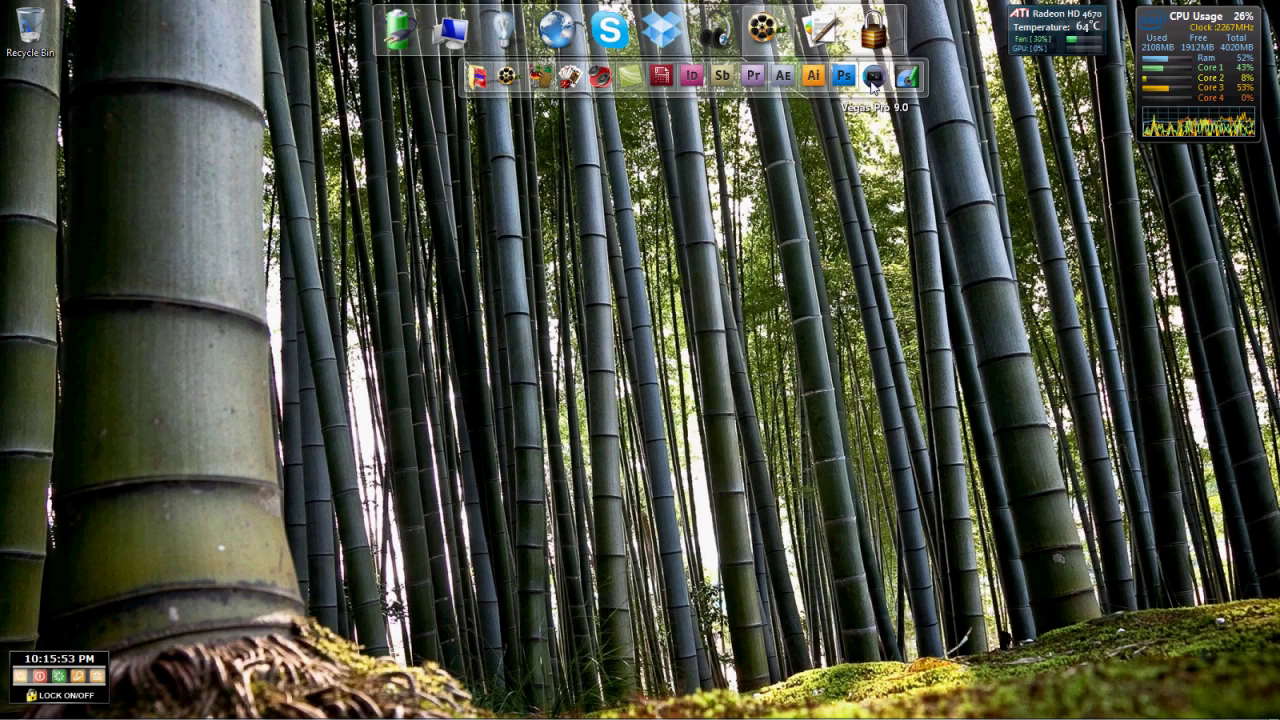
pyautogui.click(873, 78)
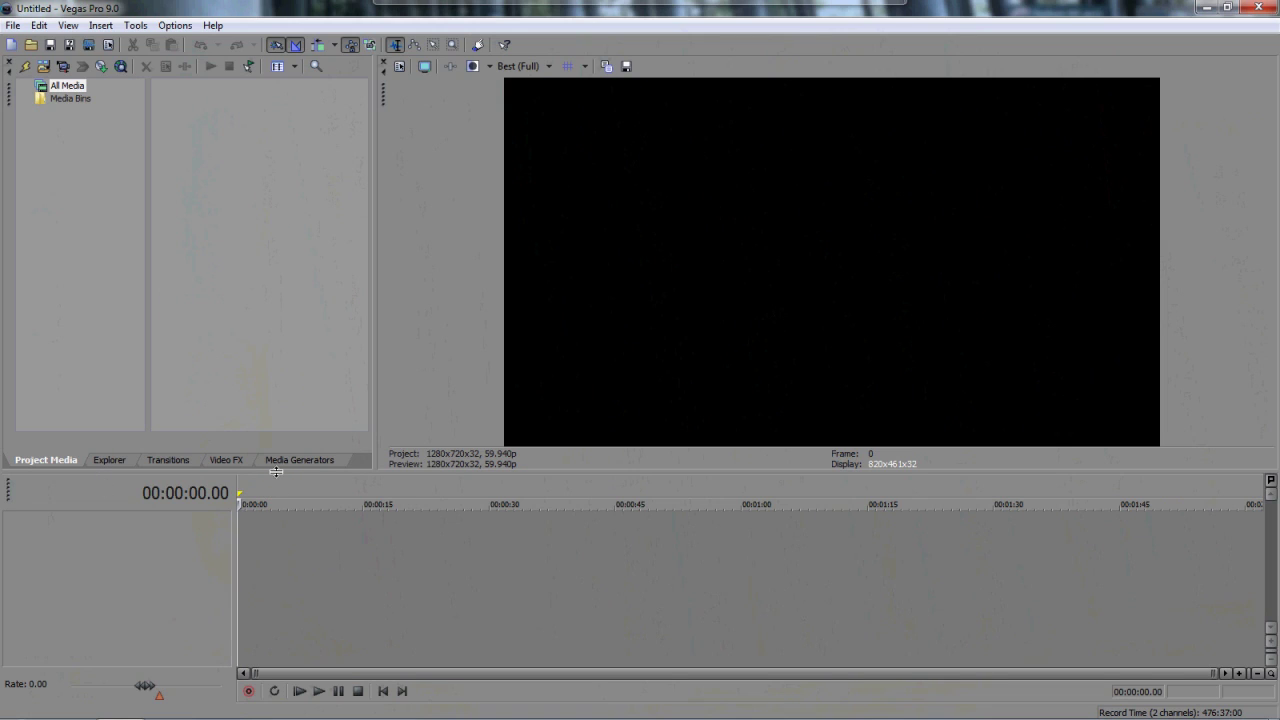
# Add TUTORIAL CLIP from the GAMEPLAY\100\TUTORIAL folder to the project media.
pyautogui.moveTo(737, 6)
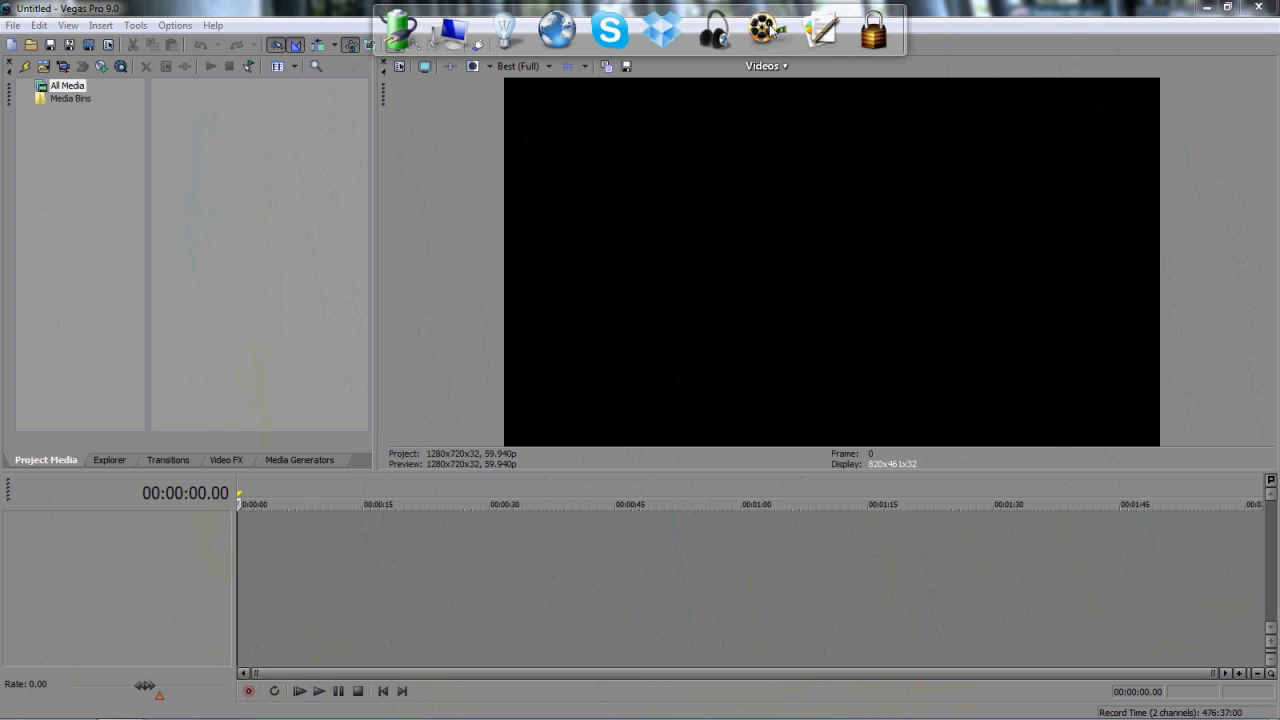
pyautogui.click(765, 25)
pyautogui.click(482, 78)
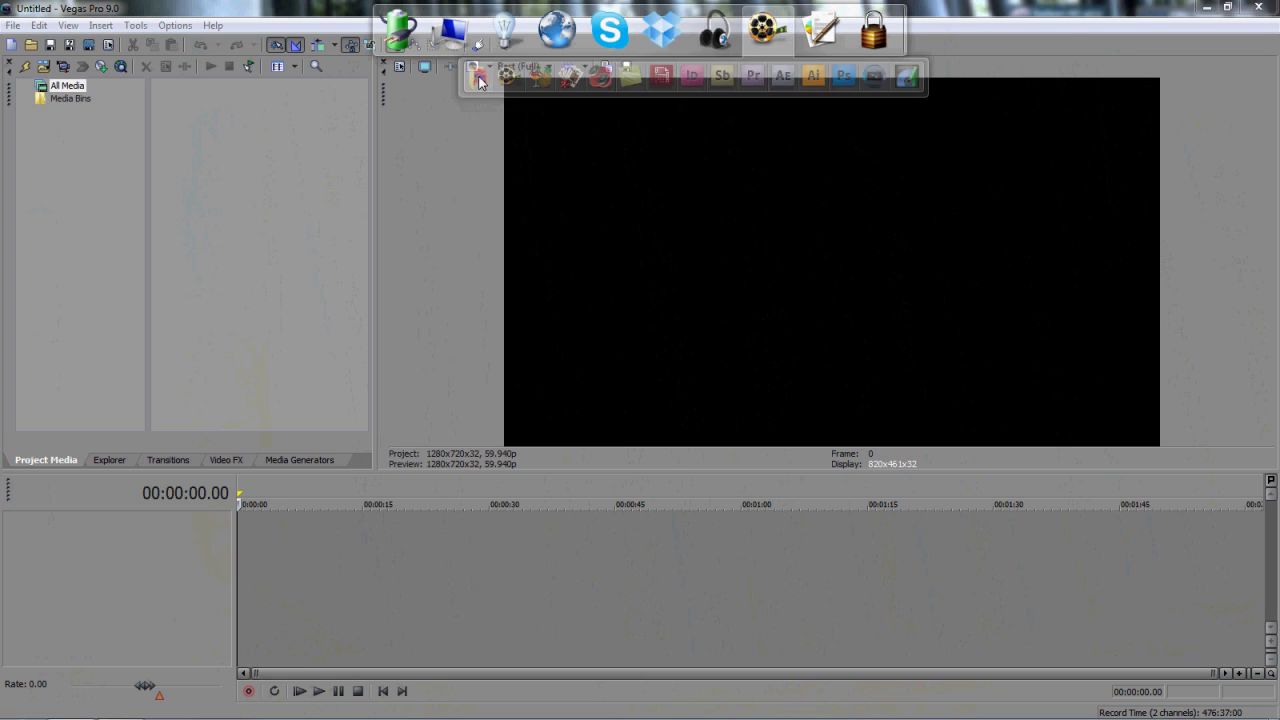
pyautogui.click(790, 288)
pyautogui.doubleClick(790, 286)
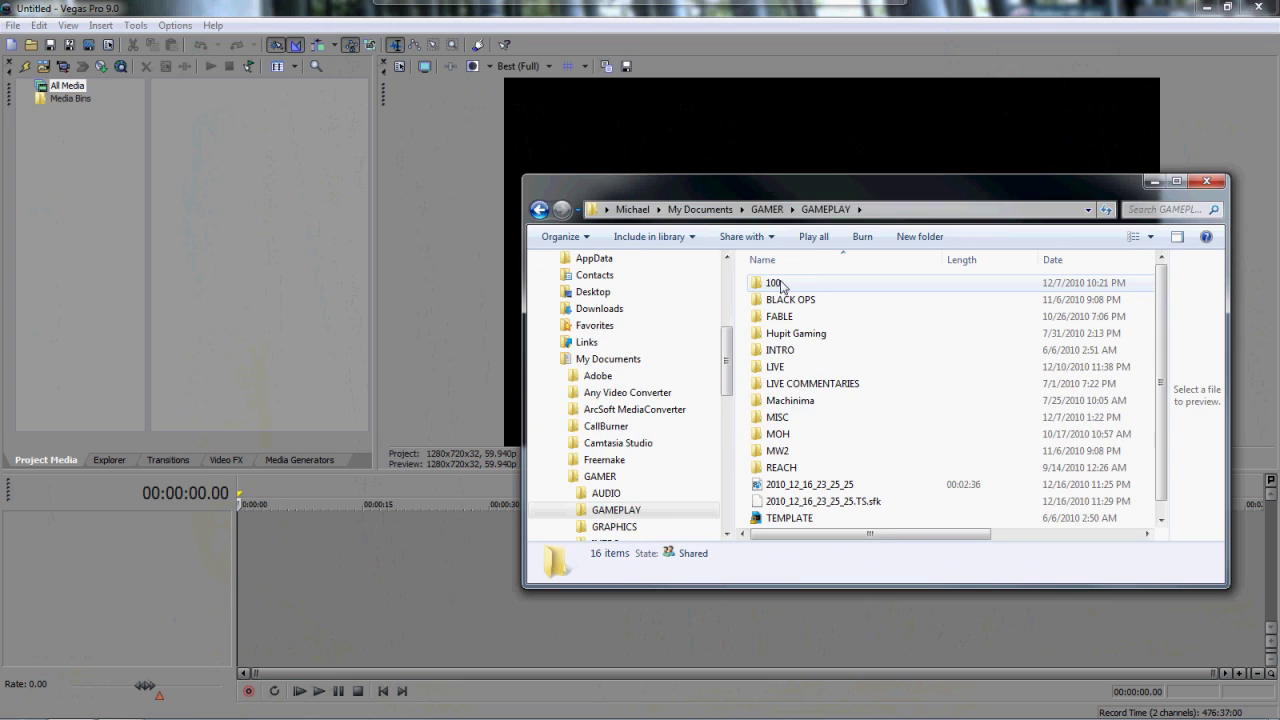
pyautogui.doubleClick(782, 285)
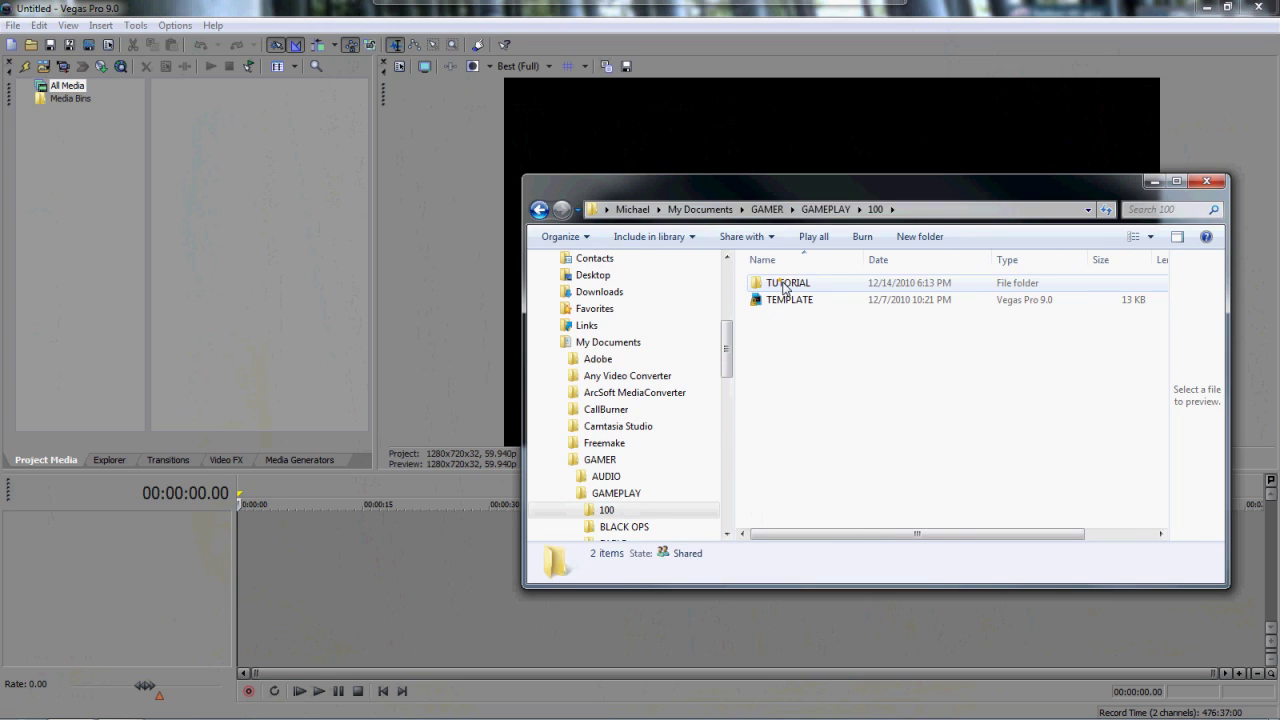
pyautogui.doubleClick(782, 286)
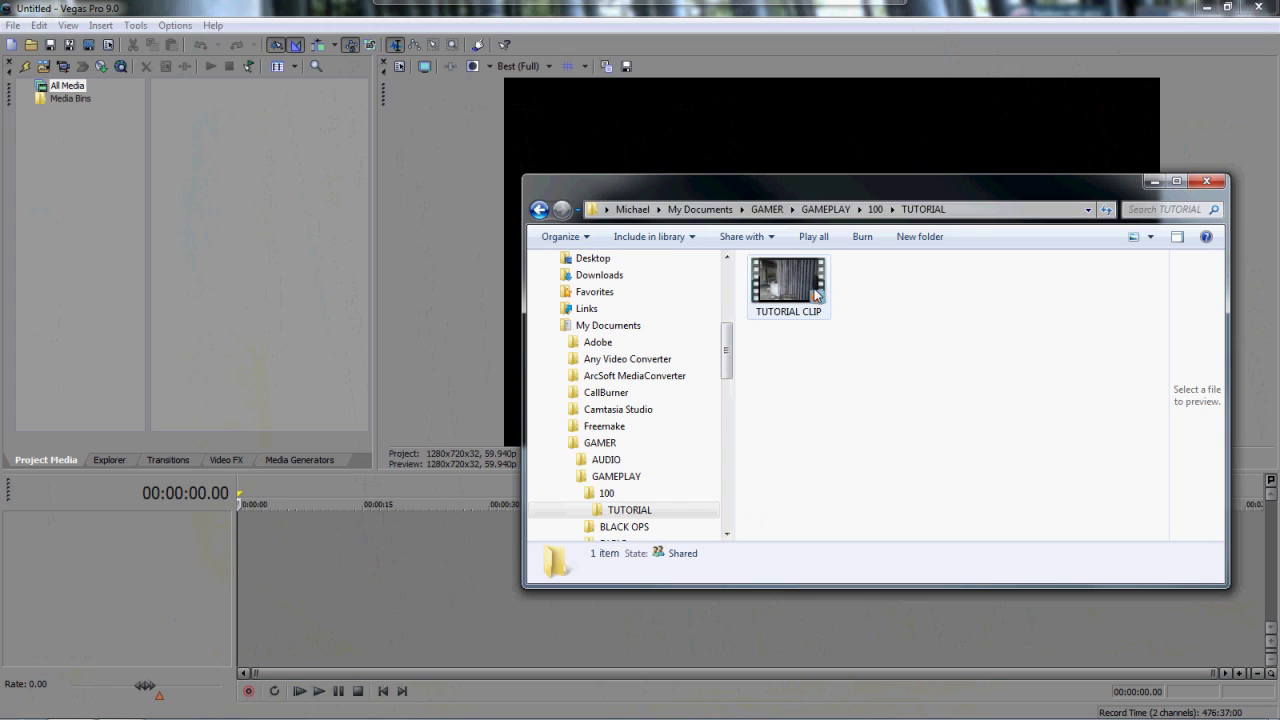
pyautogui.moveTo(804, 290); pyautogui.dragTo(190, 107)
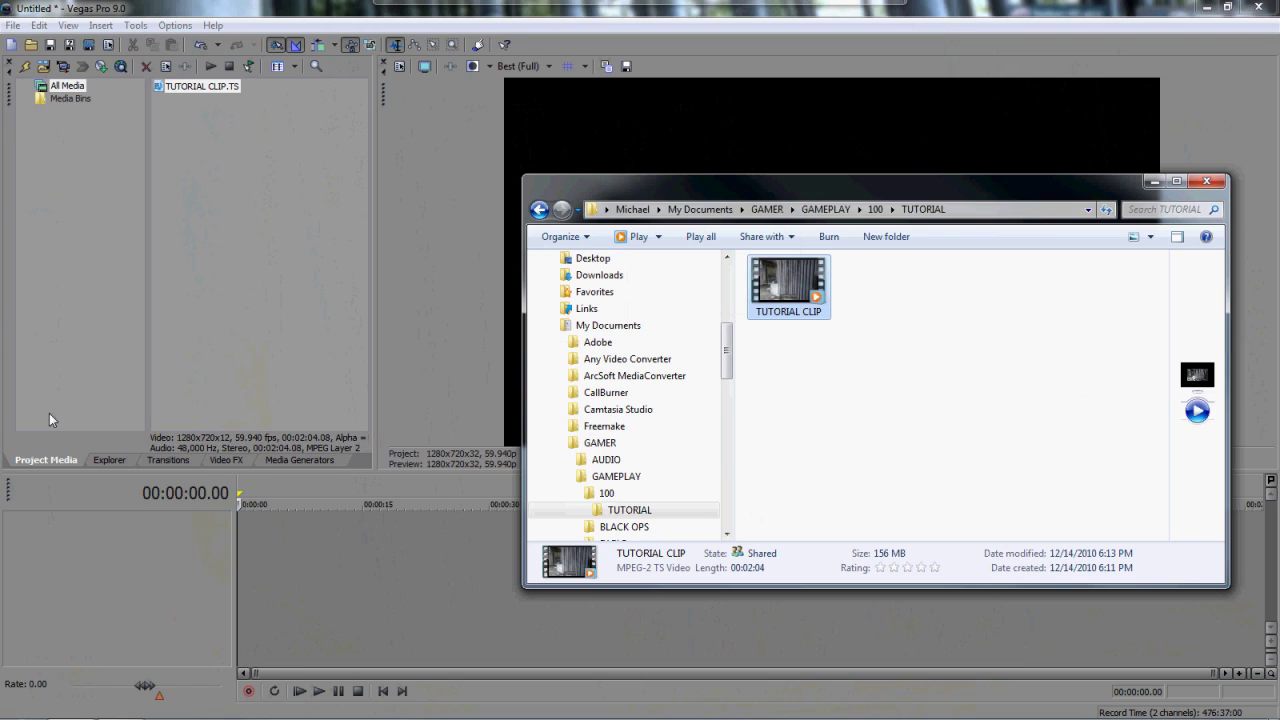
pyautogui.click(205, 192)
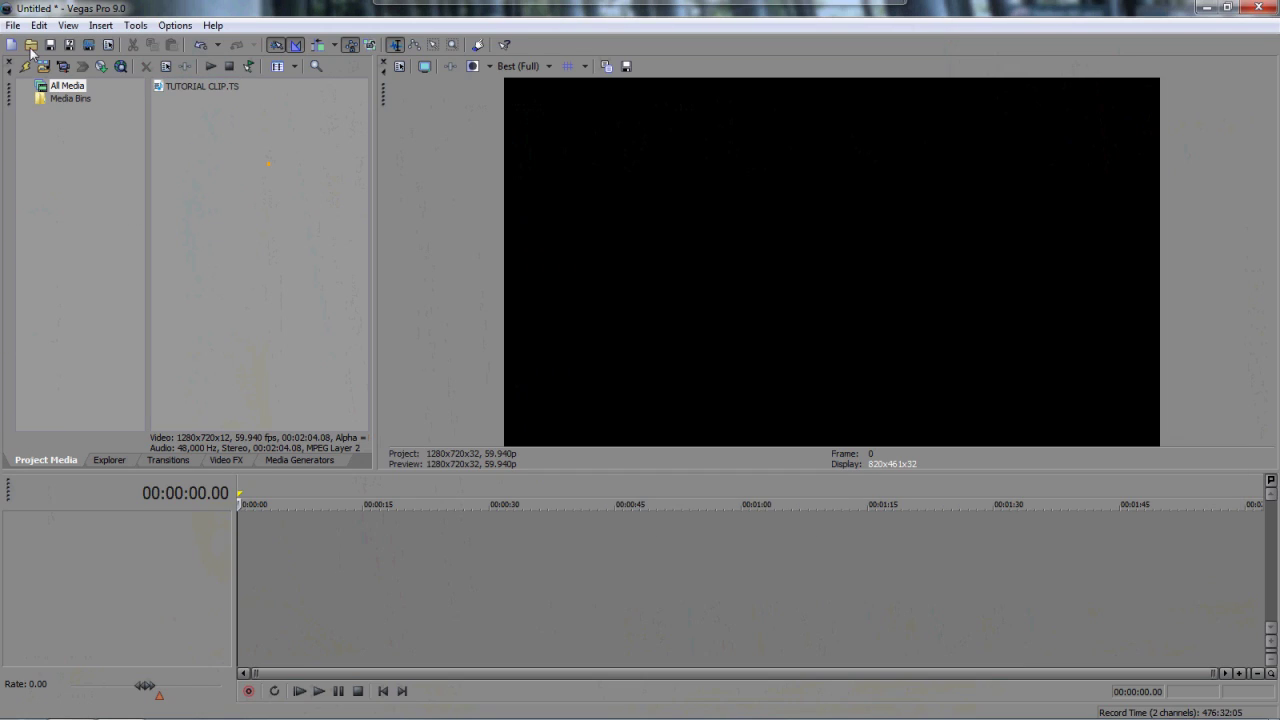
pyautogui.click(44, 67)
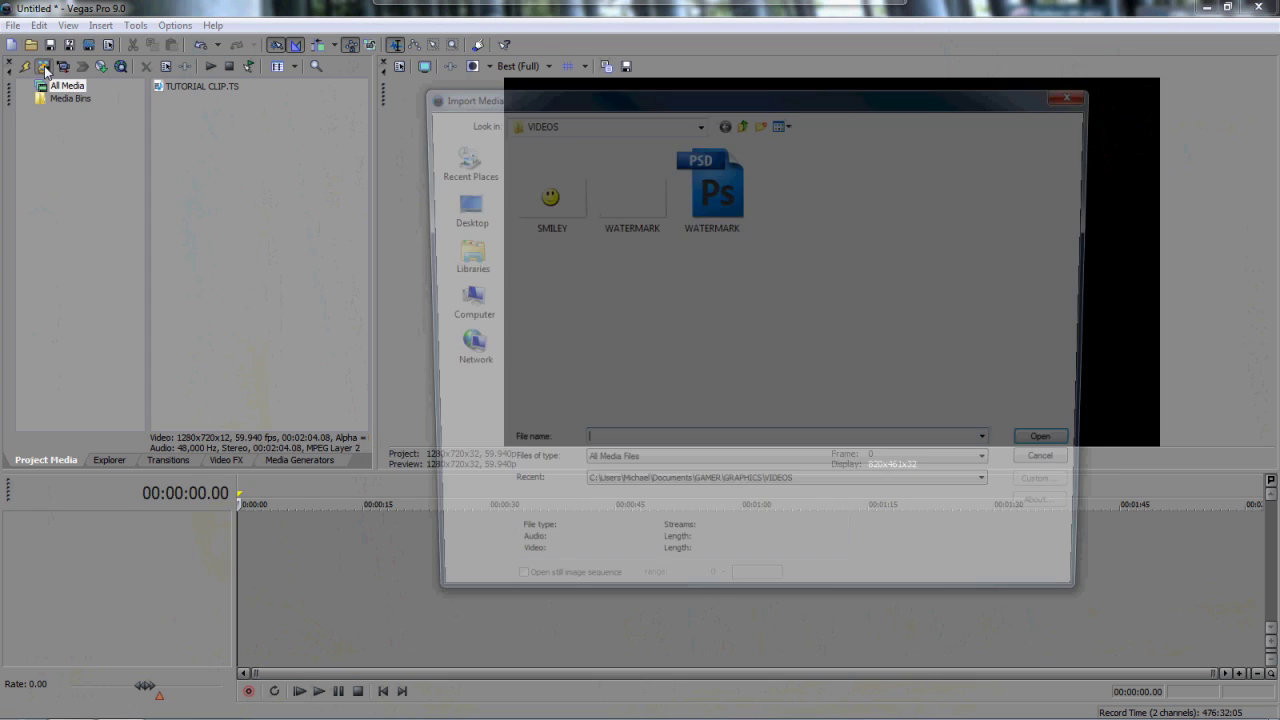
pyautogui.click(572, 122)
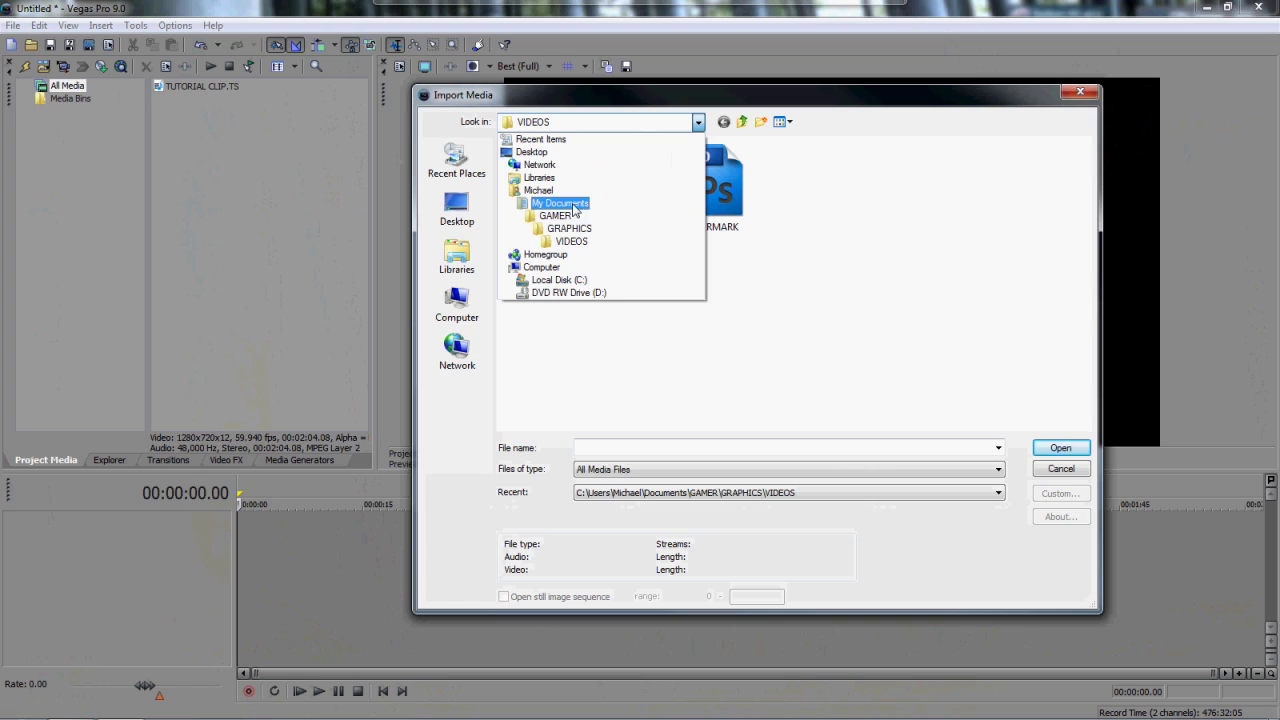
pyautogui.click(600, 240)
pyautogui.click(543, 212)
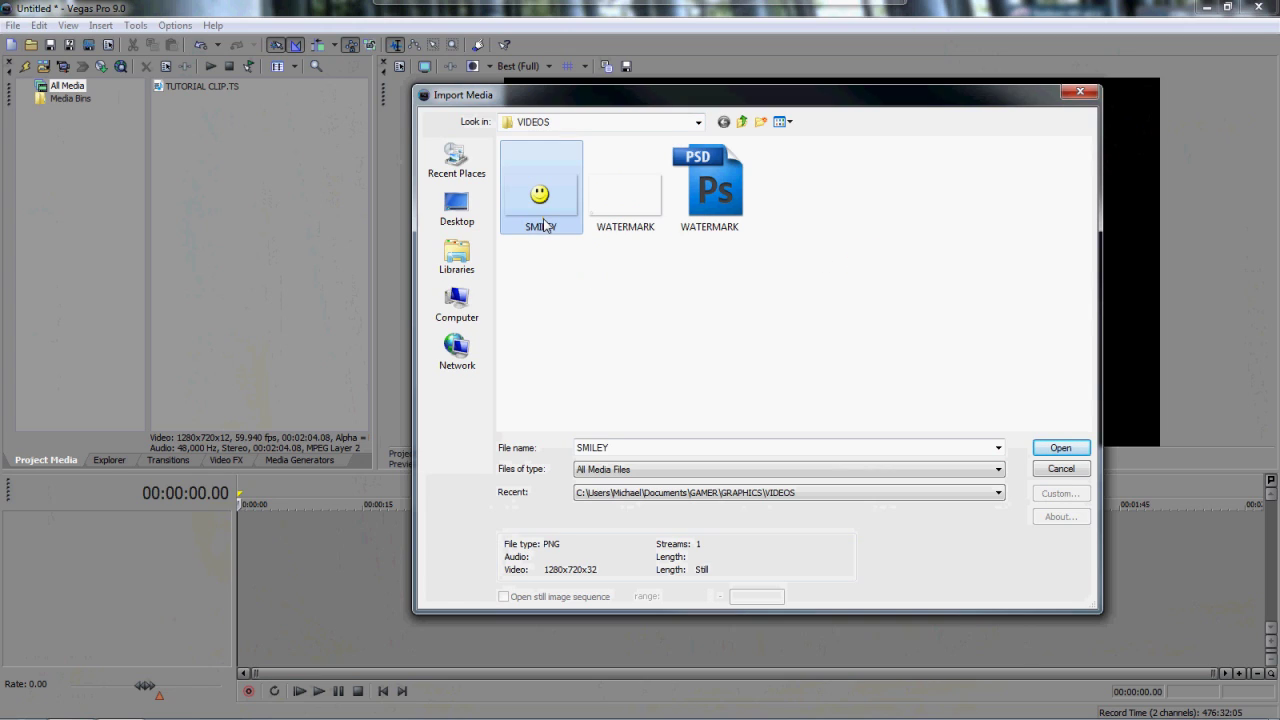
pyautogui.click(1089, 96)
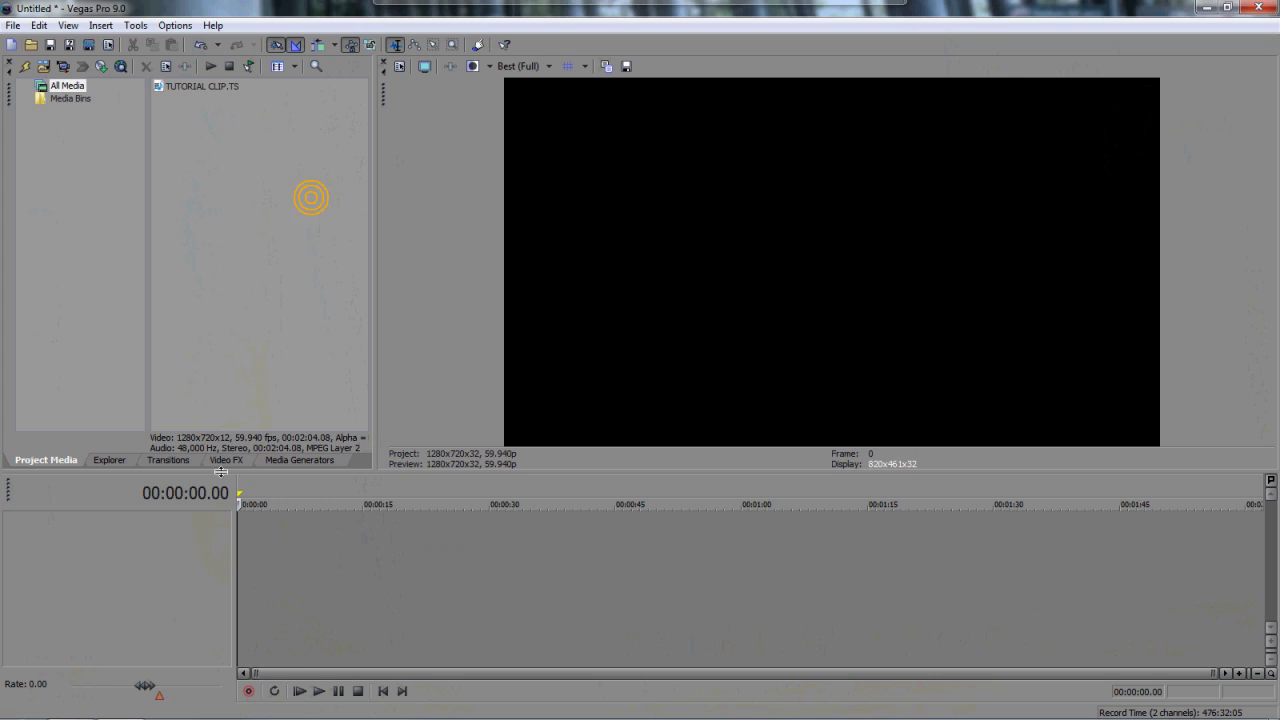
# Place TUTORIAL CLIP.TS at the start of the empty timeline and adjust the height of the timeline area.
pyautogui.moveTo(226, 471); pyautogui.dragTo(226, 403)
pyautogui.moveTo(199, 90); pyautogui.dragTo(242, 488)
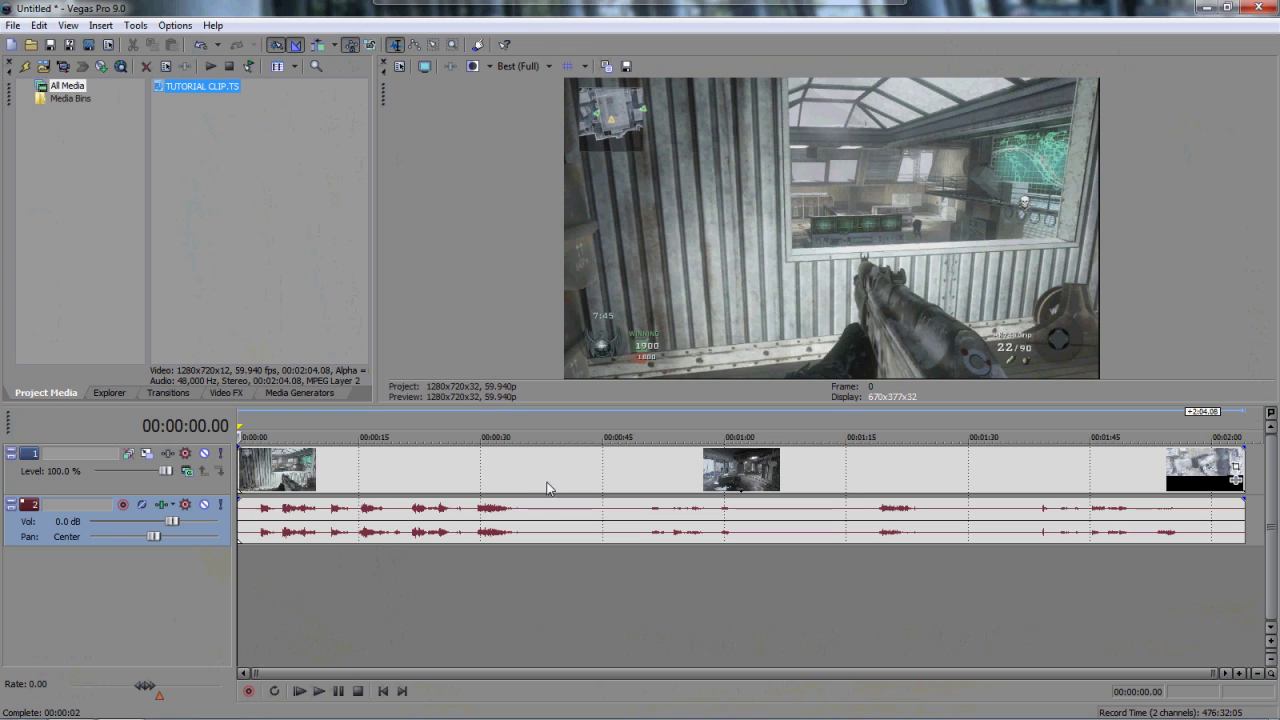
pyautogui.moveTo(584, 409); pyautogui.dragTo(560, 451)
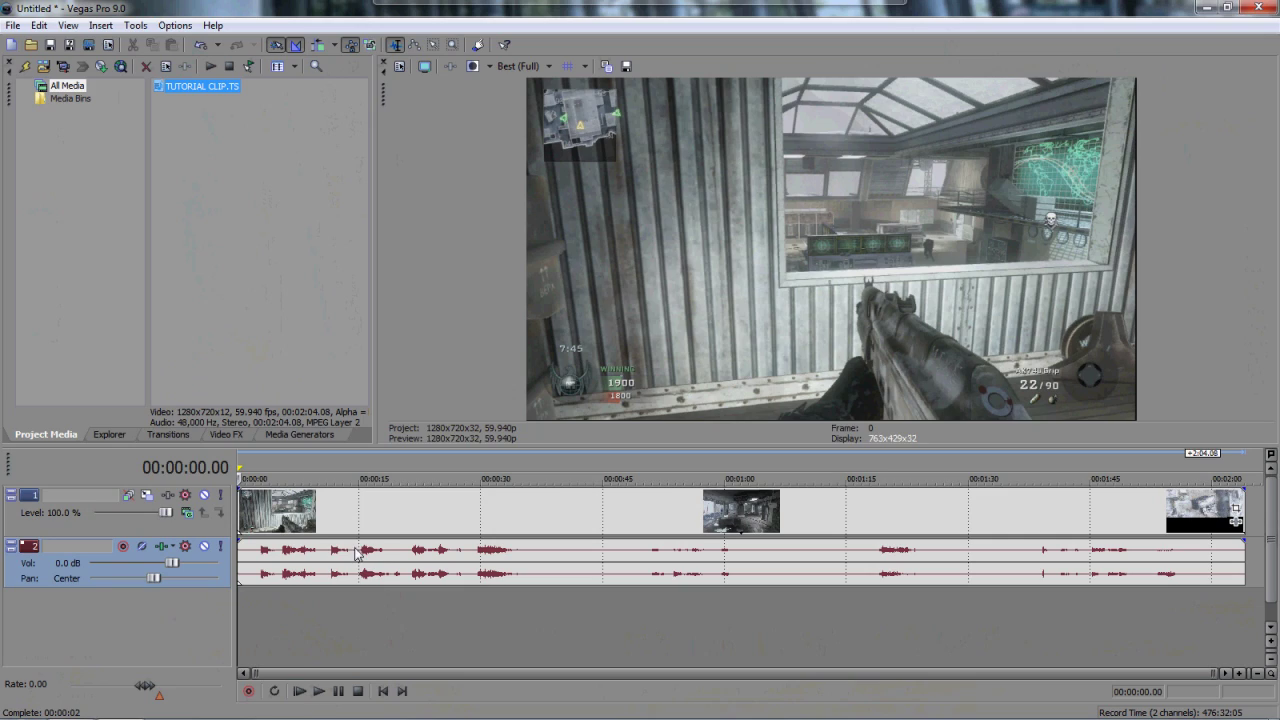
# Shift the clip a few seconds along the timeline and return it to the start.
pyautogui.click(114, 525)
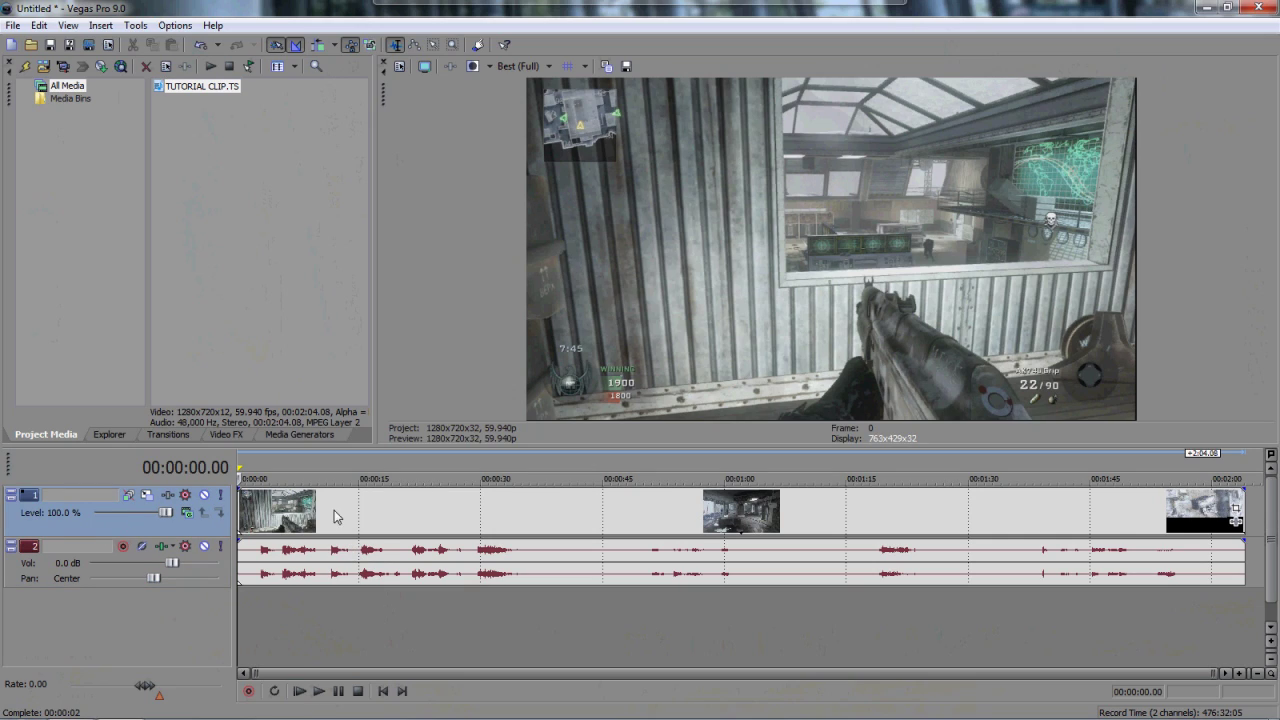
pyautogui.moveTo(285, 525); pyautogui.dragTo(324, 525)
pyautogui.moveTo(429, 519); pyautogui.dragTo(390, 517)
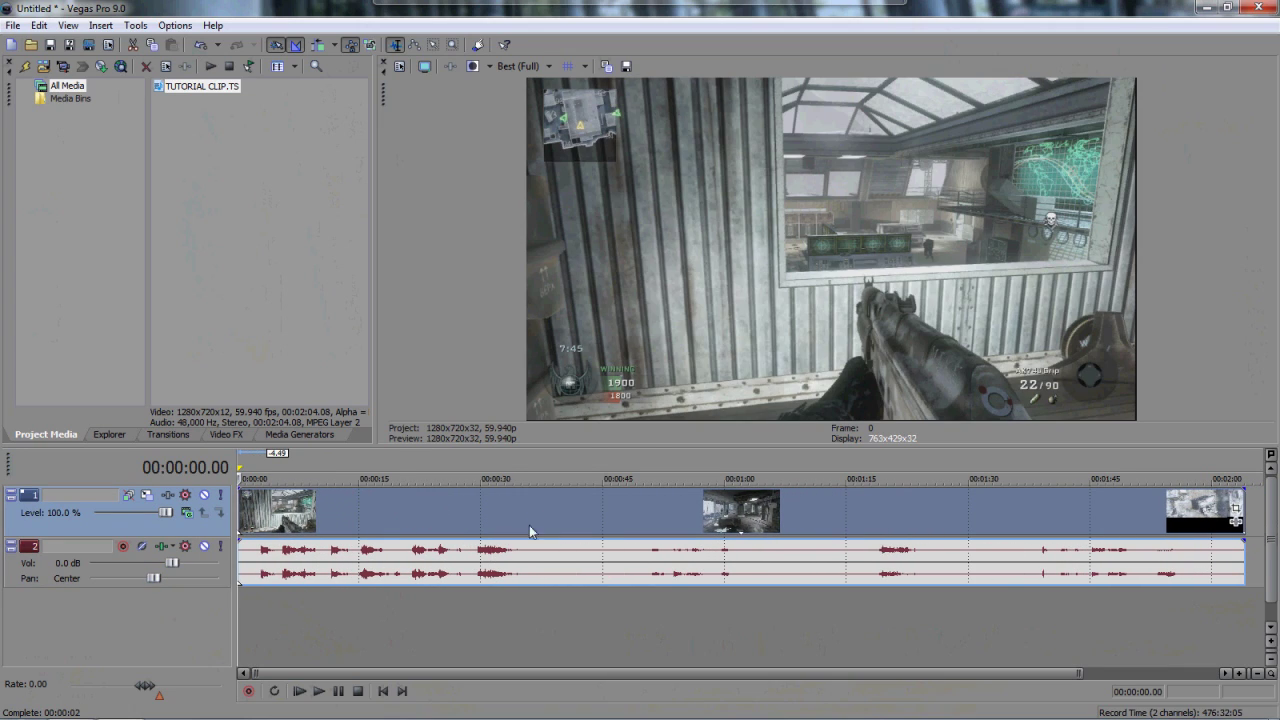
pyautogui.moveTo(330, 545)
pyautogui.rightClick(330, 563)
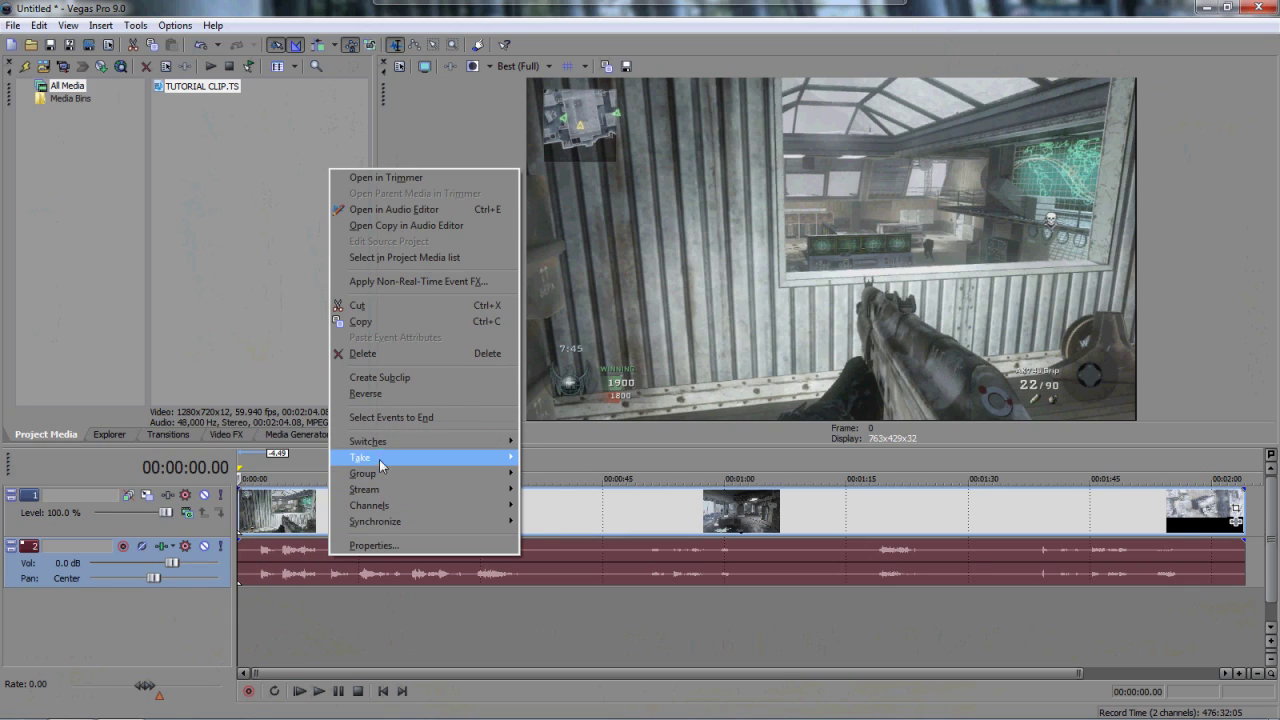
pyautogui.moveTo(384, 442)
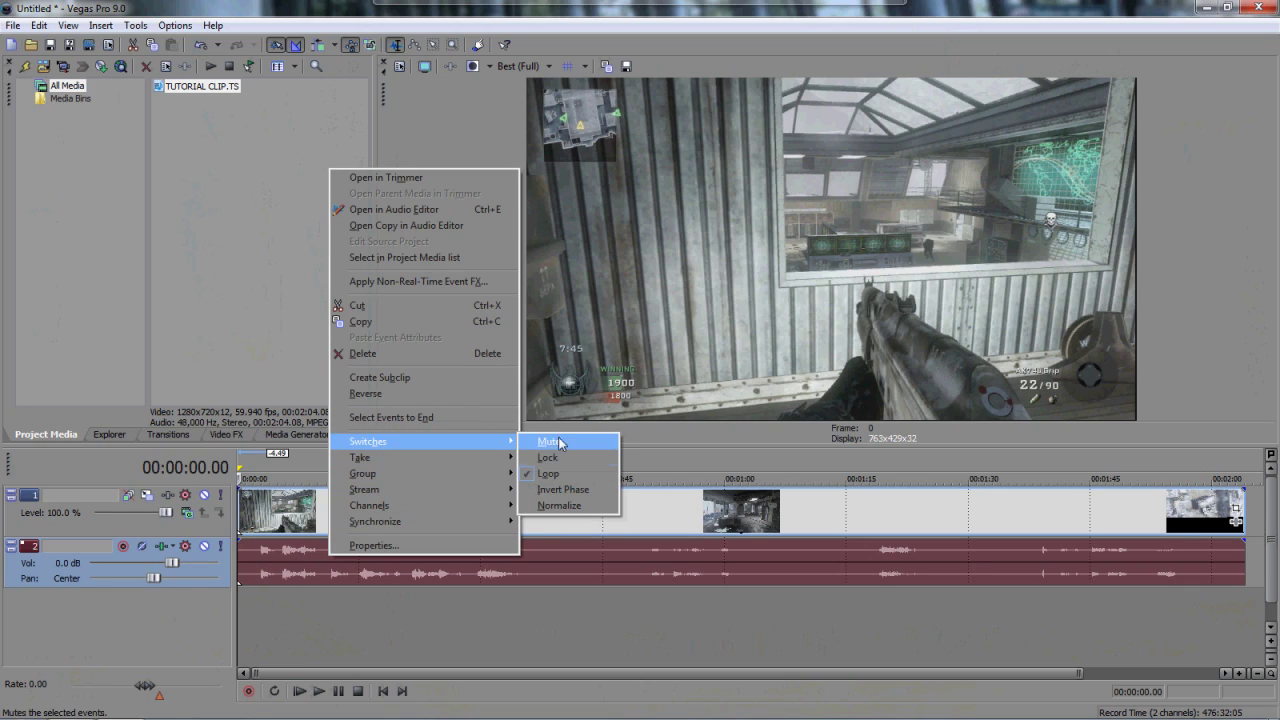
pyautogui.click(378, 627)
# Normalize the clip's audio event on track 2.
pyautogui.scroll(5, 410, 600)
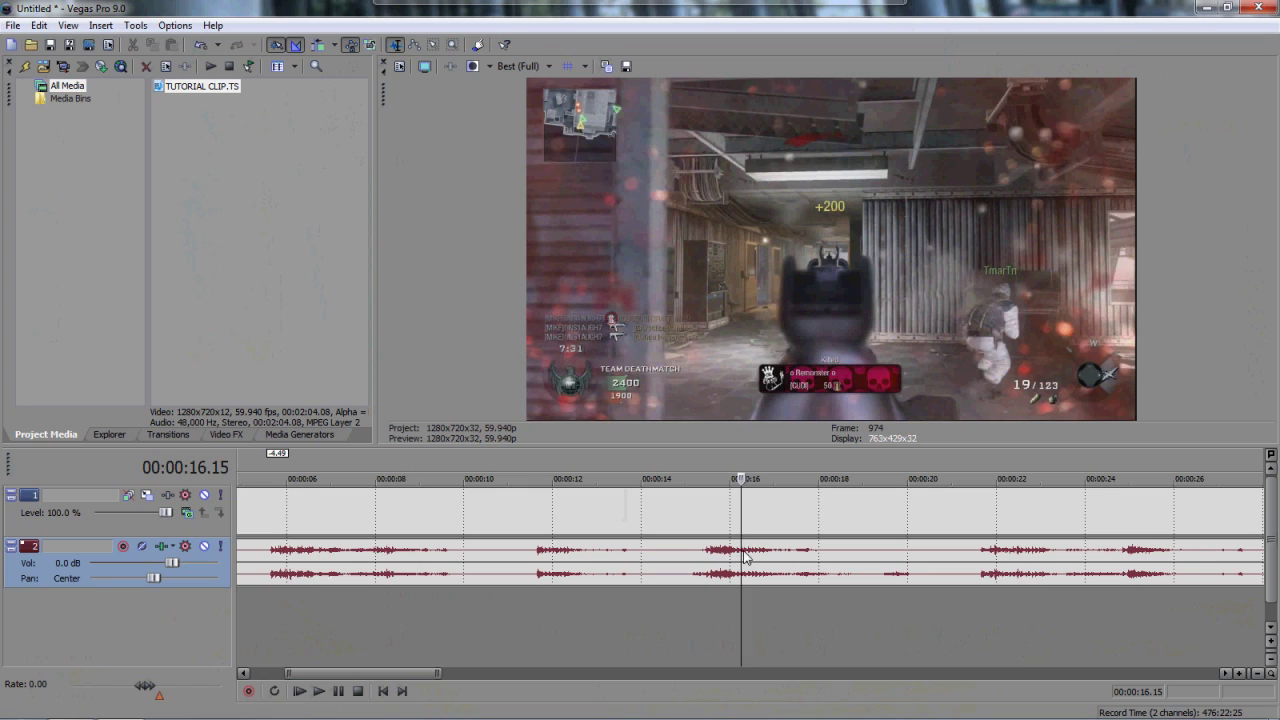
pyautogui.rightClick(673, 551)
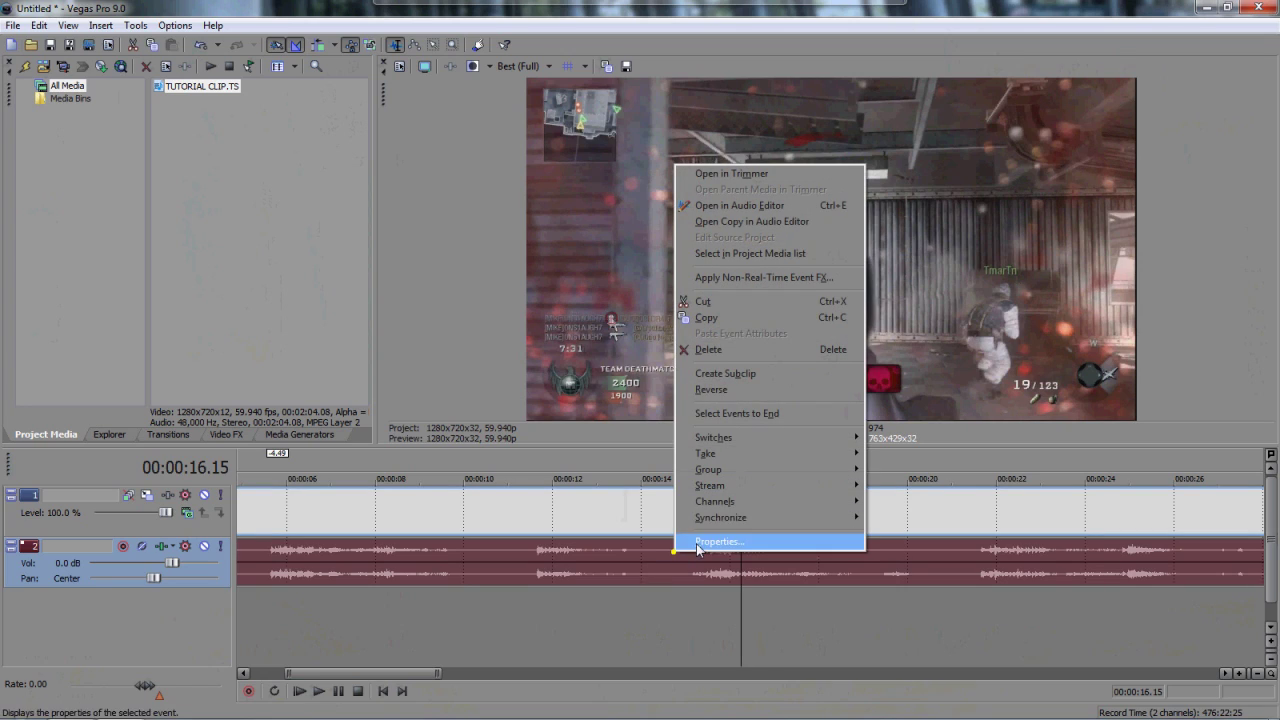
pyautogui.moveTo(735, 439)
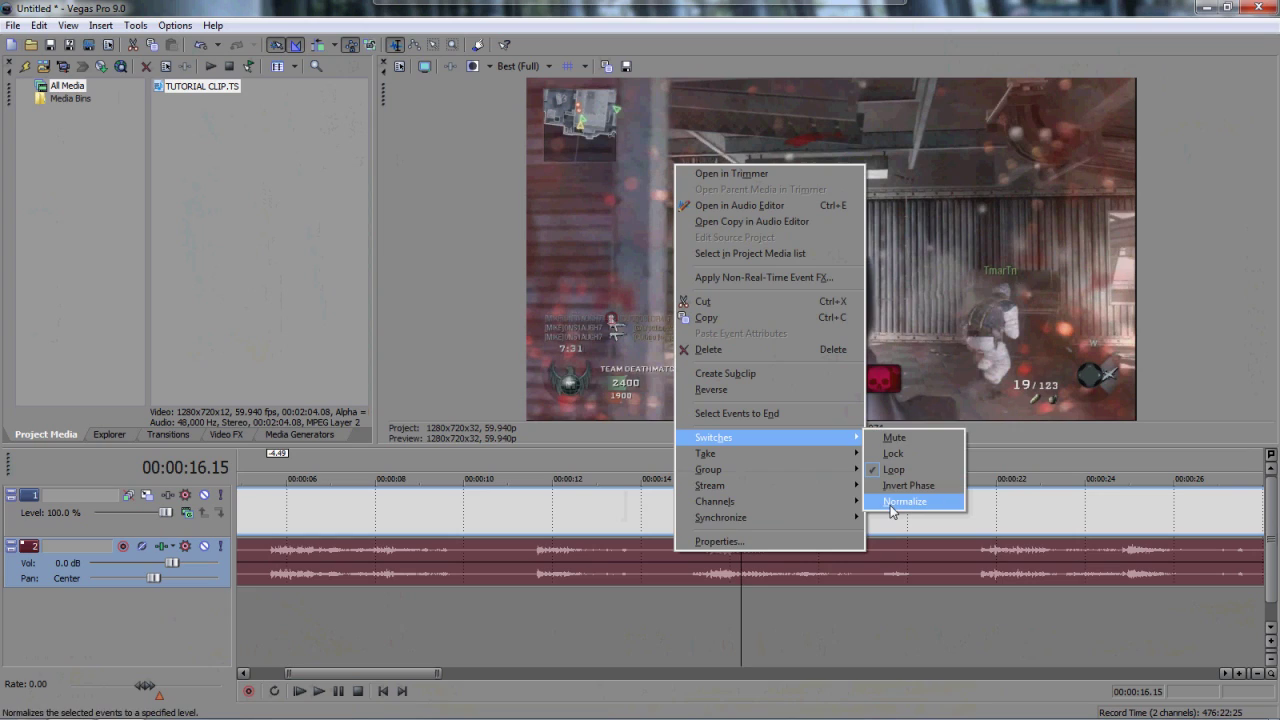
pyautogui.click(890, 503)
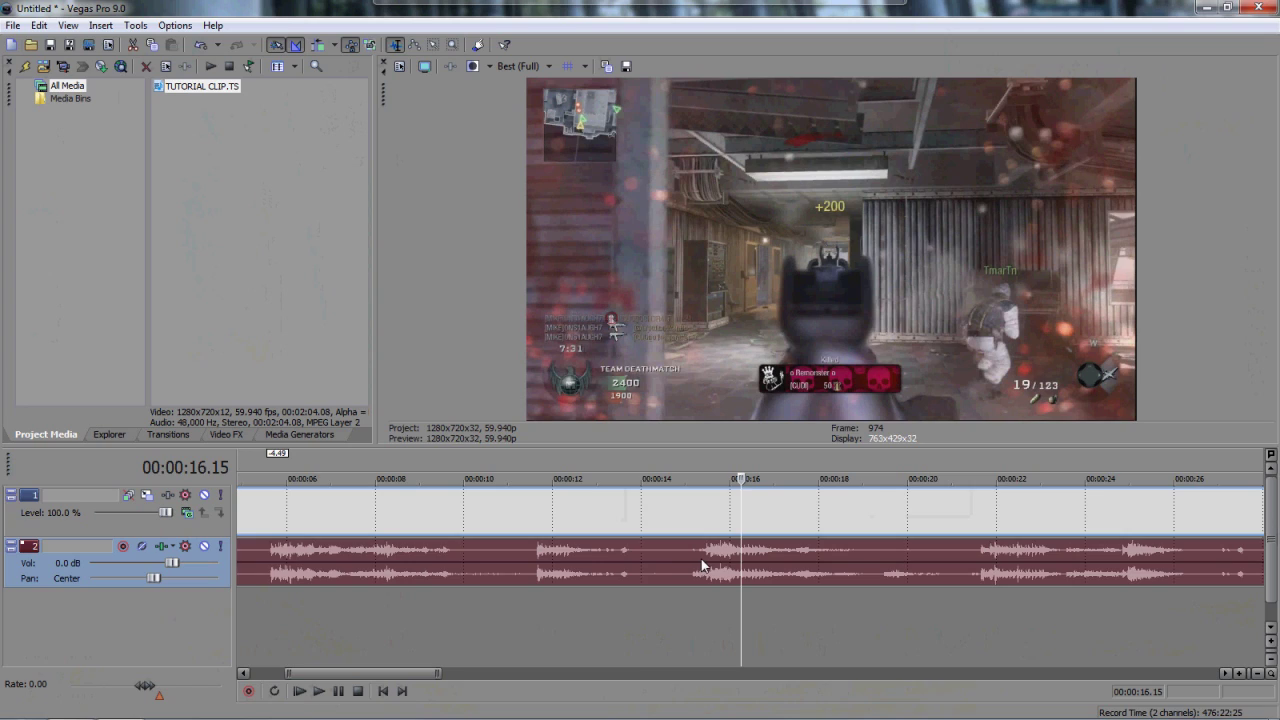
# Disable resampling for the video event on track 1 and check its resample setting.
pyautogui.scroll(-2, 700, 565)
pyautogui.scroll(-5, 701, 560)
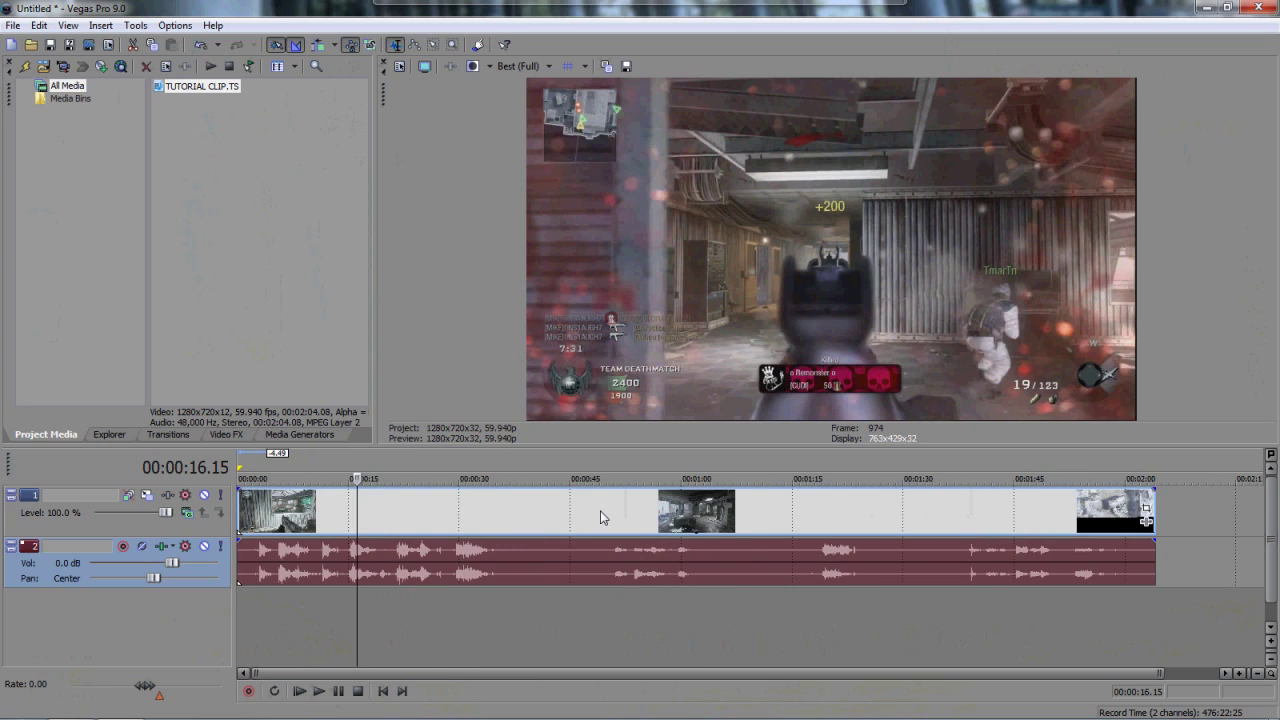
pyautogui.rightClick(528, 505)
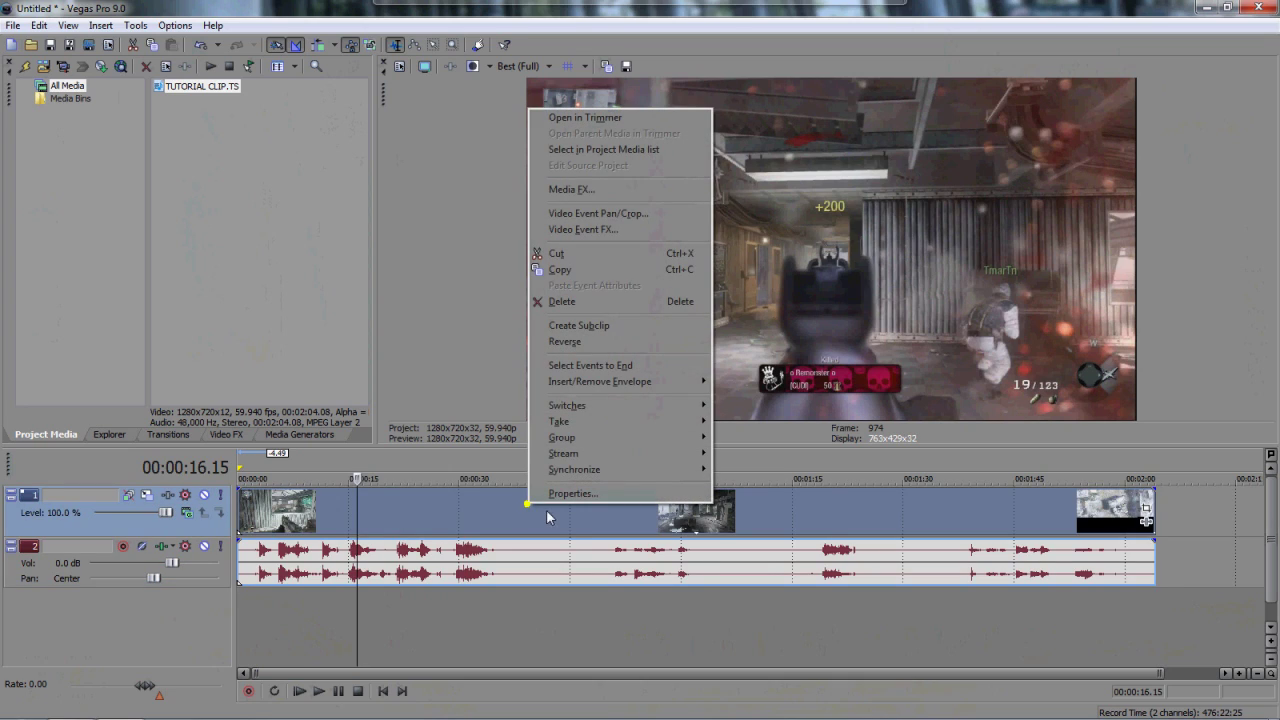
pyautogui.moveTo(601, 405)
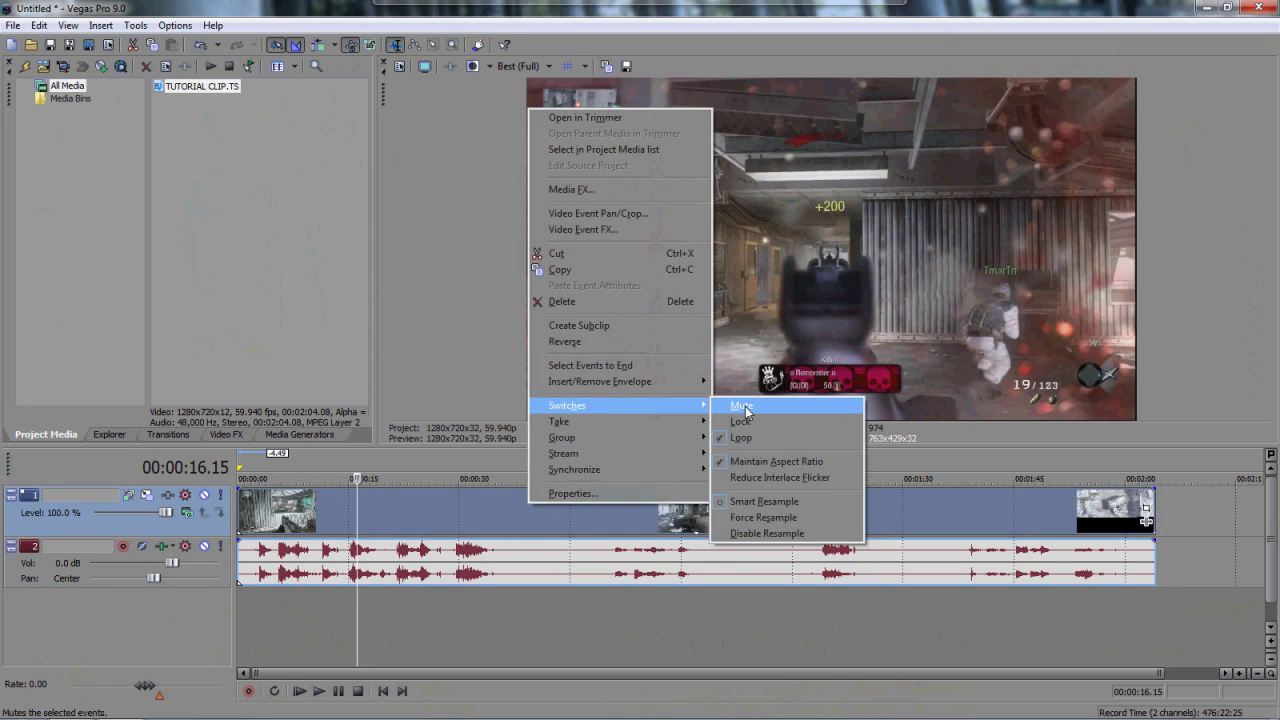
pyautogui.click(743, 535)
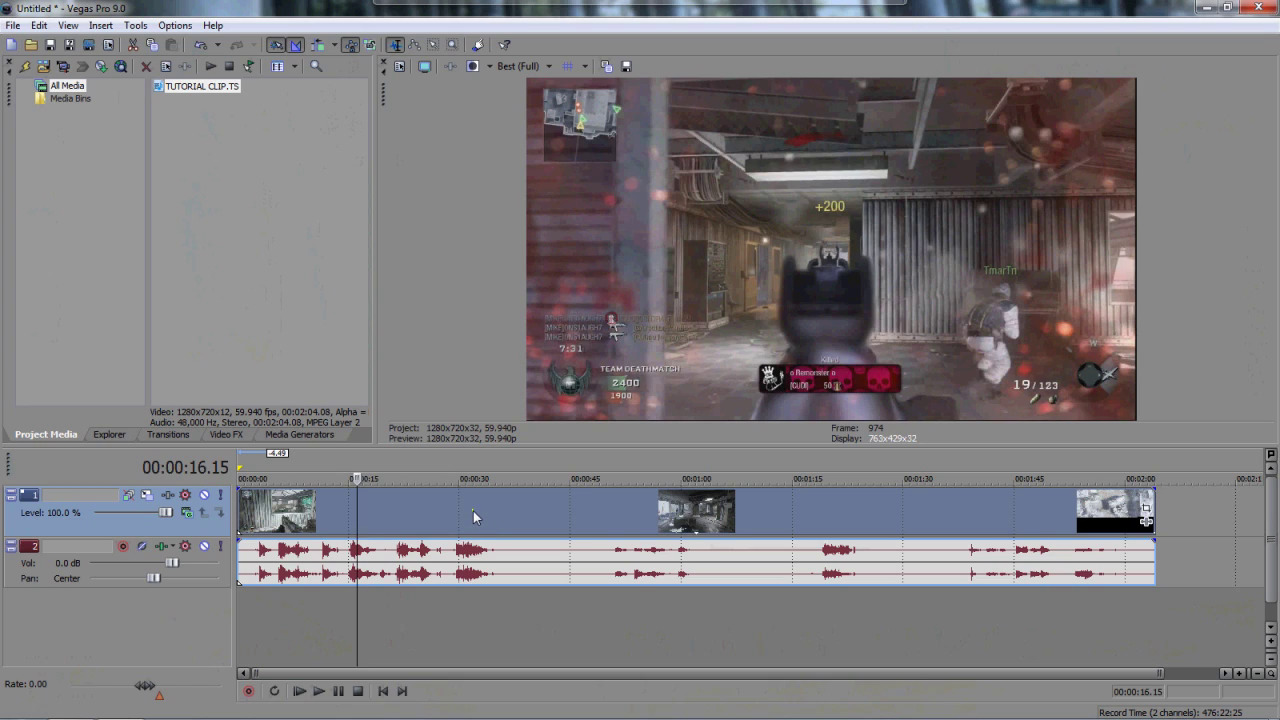
pyautogui.rightClick(473, 511)
pyautogui.moveTo(530, 413)
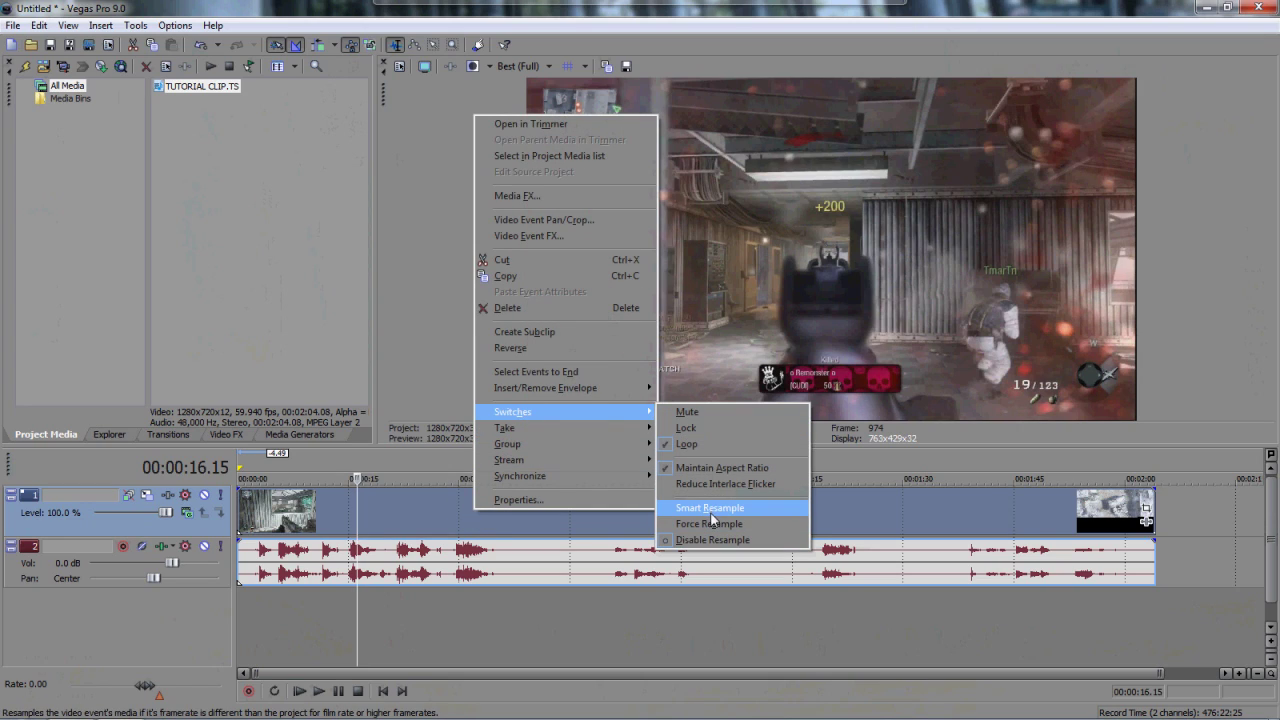
pyautogui.click(417, 507)
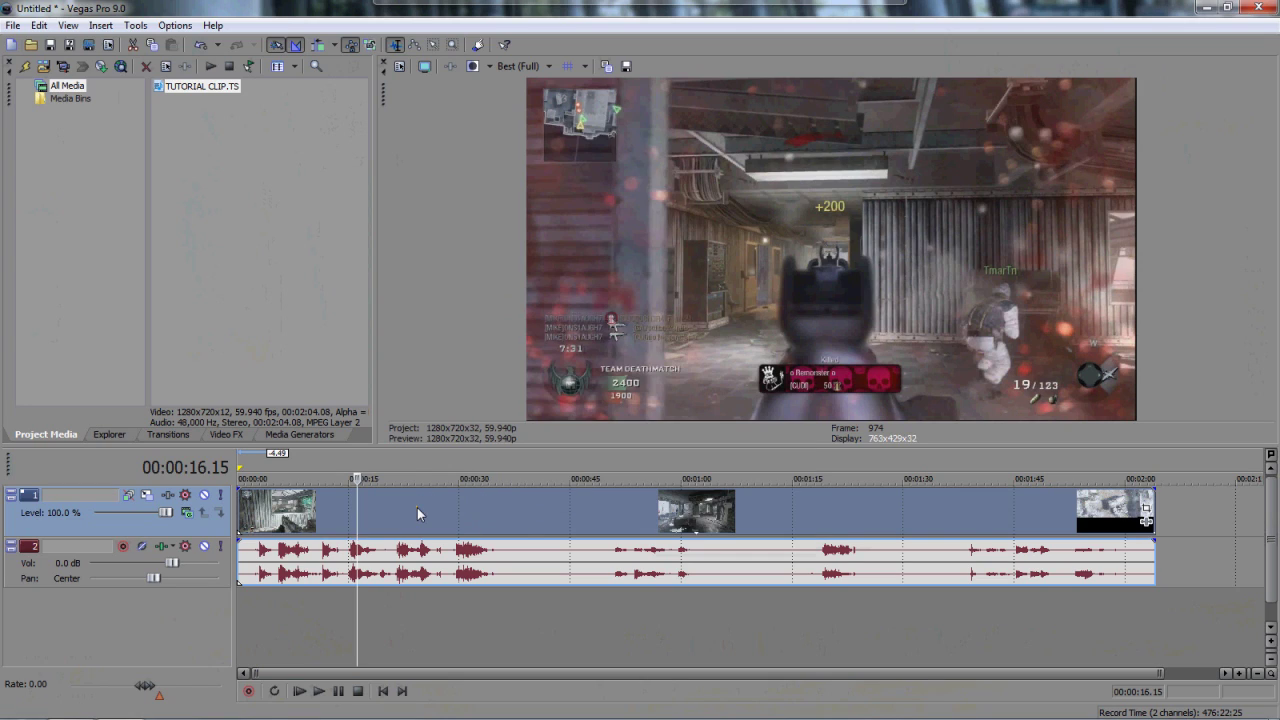
# Enlarge the video preview area and place the playhead at 00:01:57.00 near the clip's end.
pyautogui.click(417, 507)
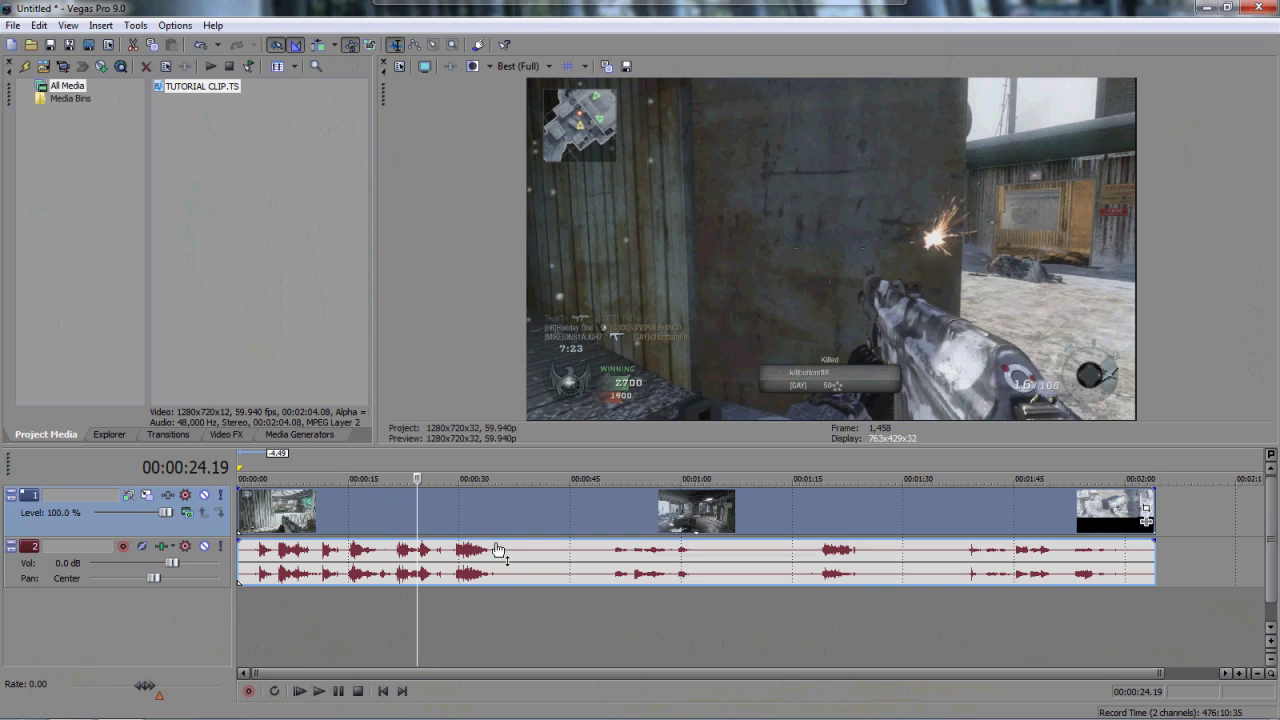
pyautogui.moveTo(734, 454); pyautogui.dragTo(713, 516)
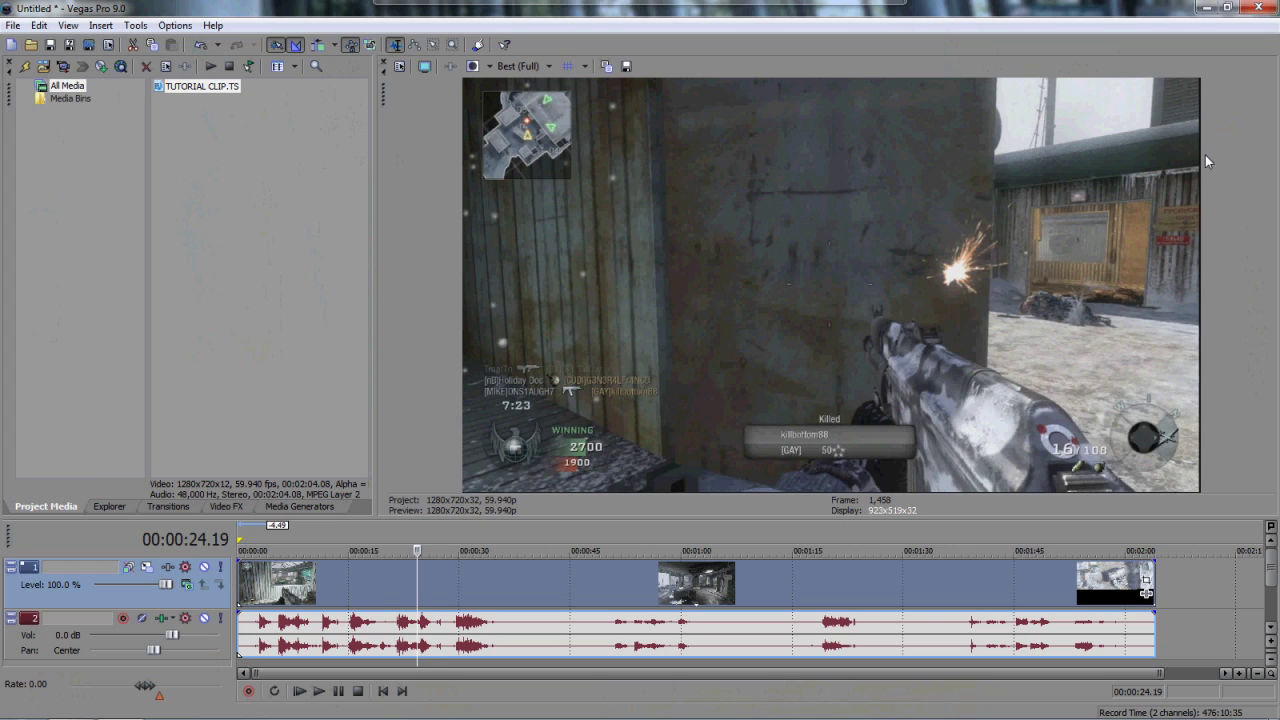
pyautogui.click(1101, 588)
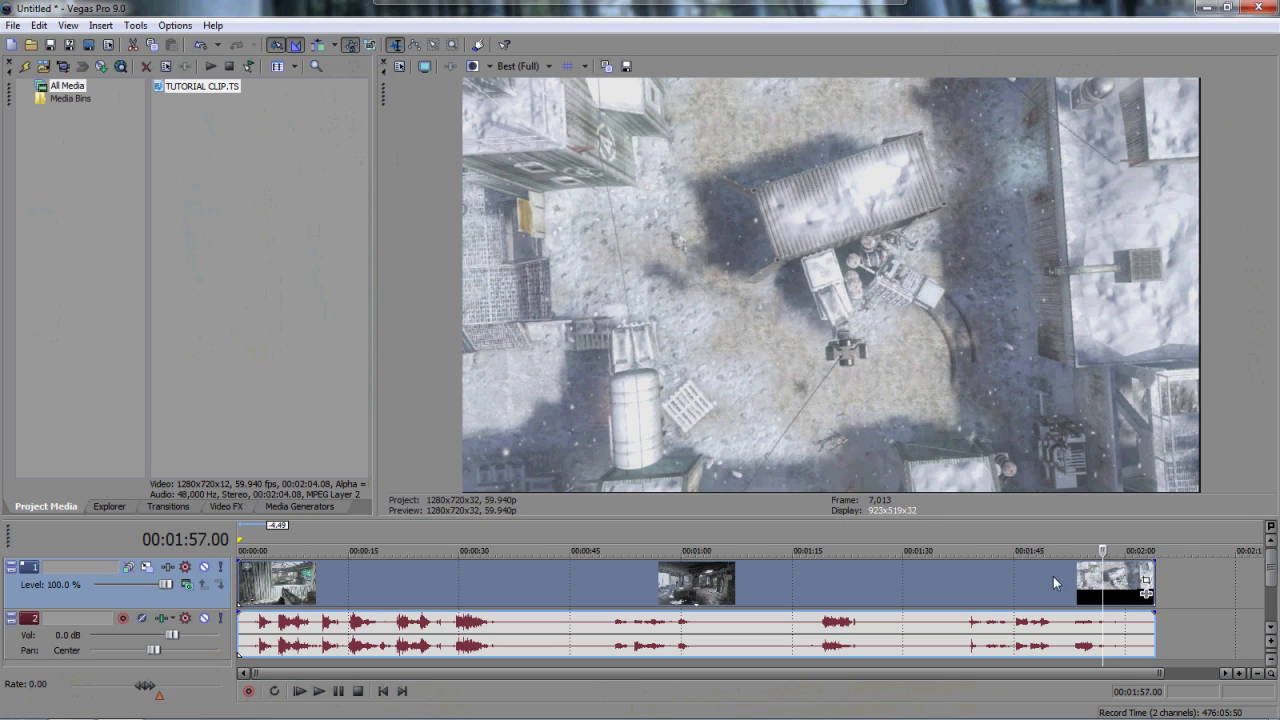
# Open Event Pan/Crop for the video event and enlarge its window for a wider working area.
pyautogui.click(1146, 584)
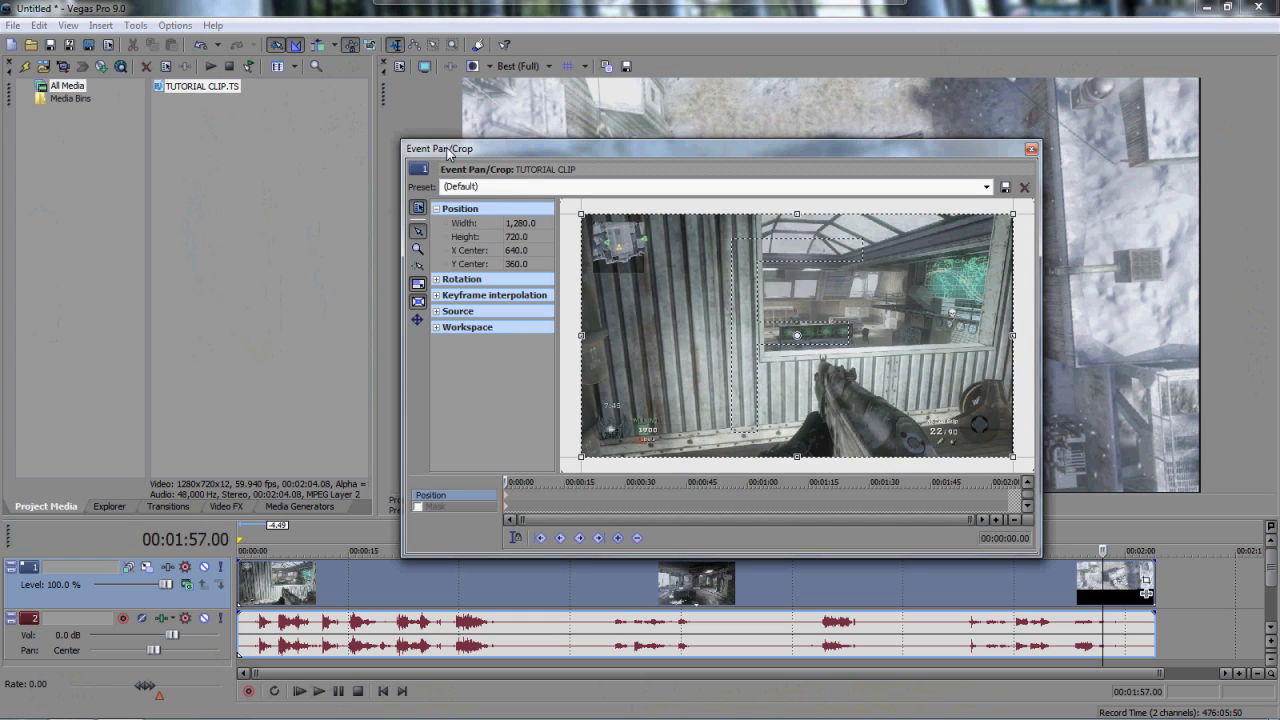
pyautogui.moveTo(398, 141); pyautogui.dragTo(170, 82)
pyautogui.moveTo(1040, 554); pyautogui.dragTo(1175, 669)
pyautogui.scroll(-4, 650, 492)
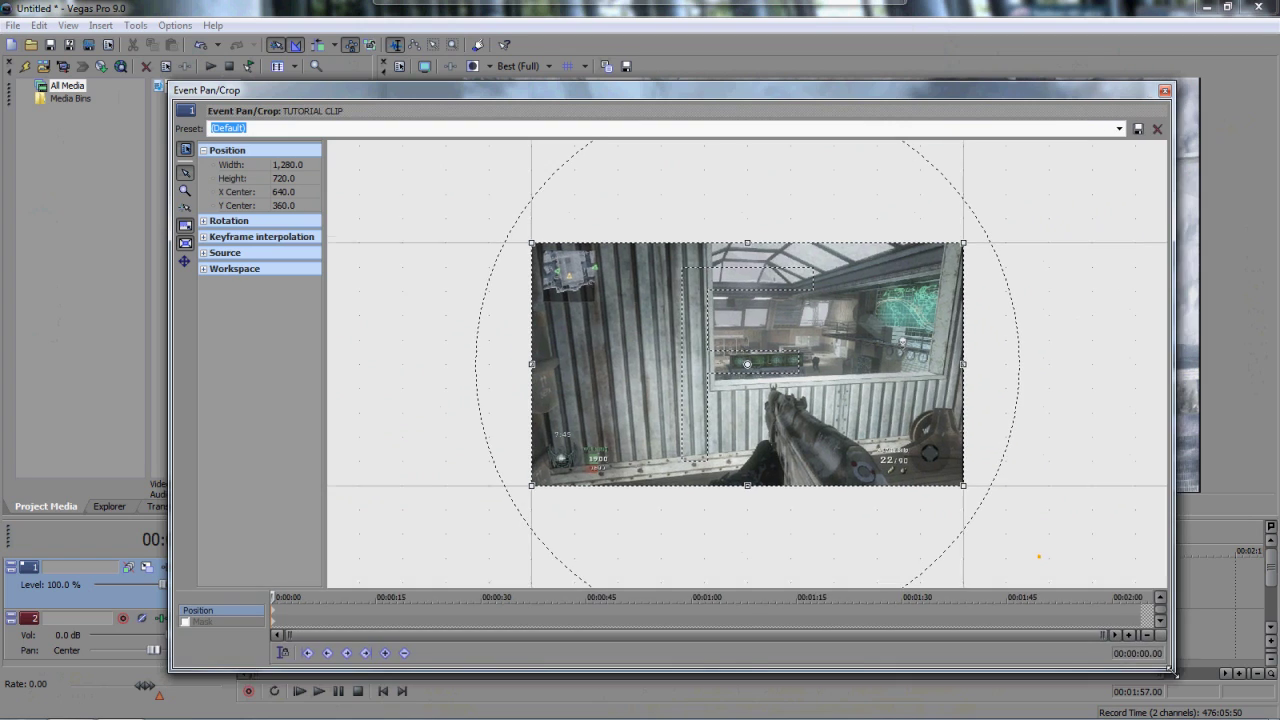
# Try moving the crop frame off the clip and partway back onto it, checking the shift in the video preview.
pyautogui.scroll(-4, 666, 505)
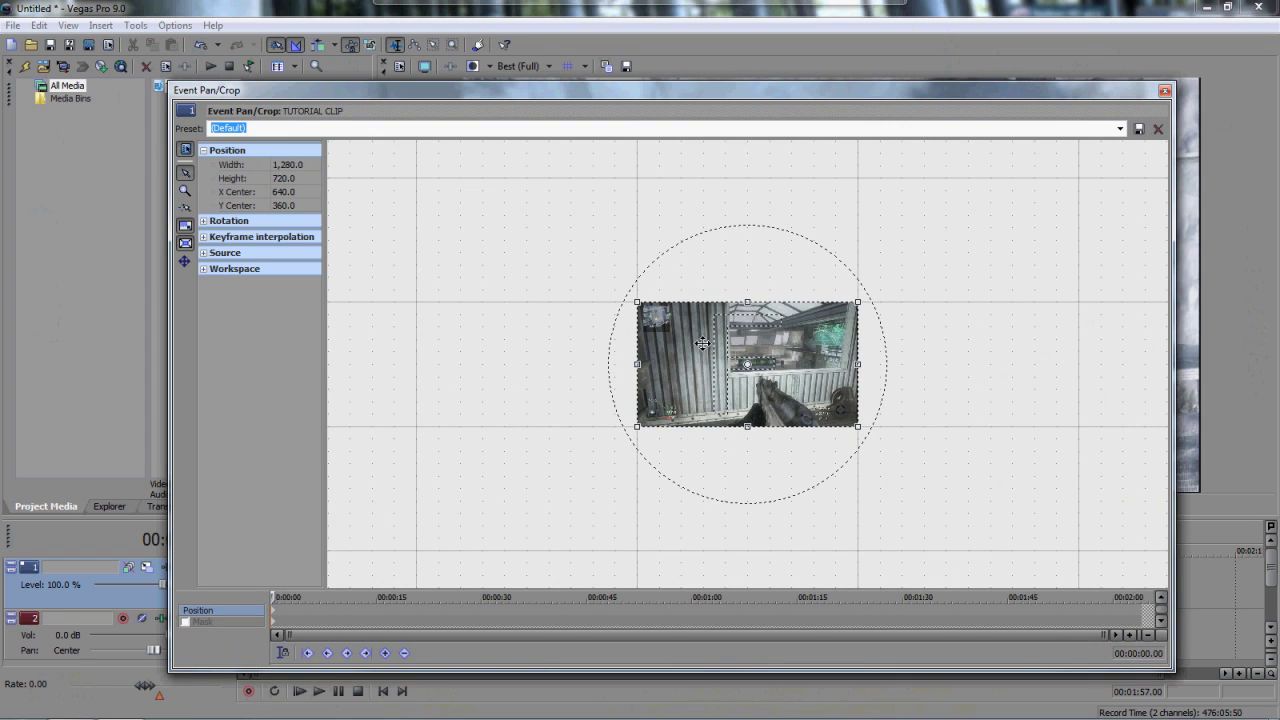
pyautogui.moveTo(702, 343); pyautogui.dragTo(457, 340)
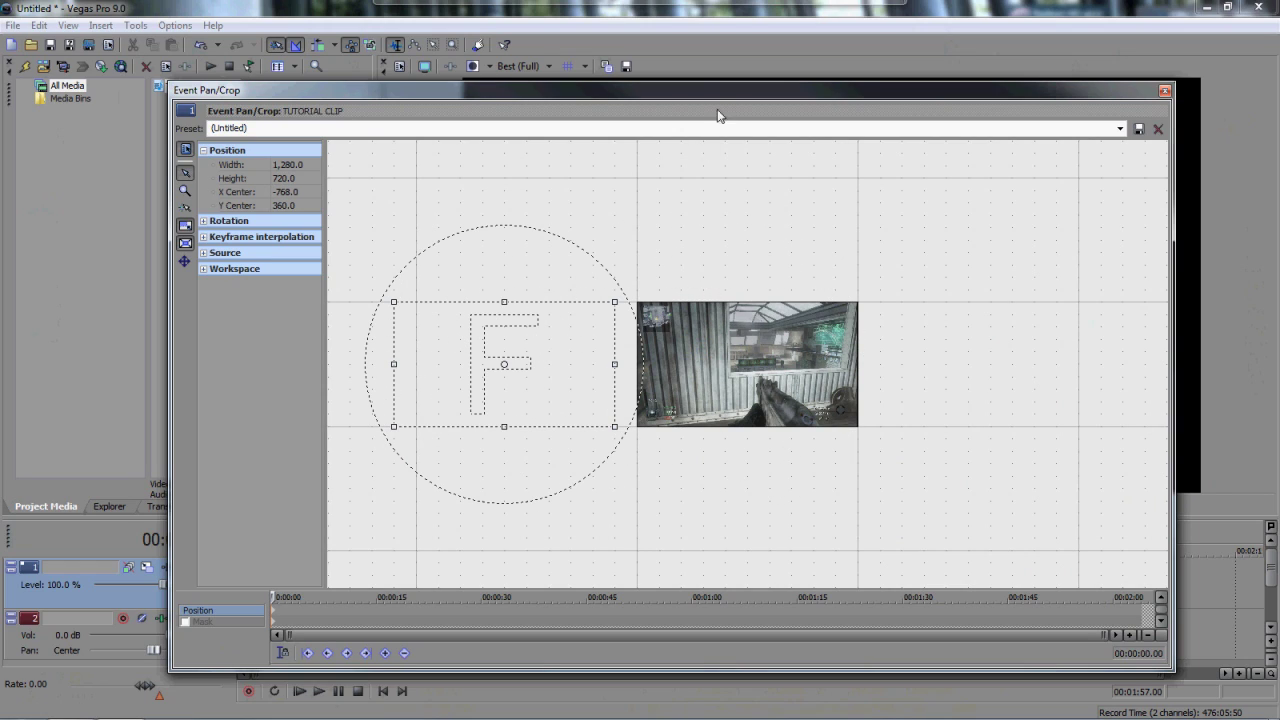
pyautogui.moveTo(714, 81); pyautogui.dragTo(714, 240)
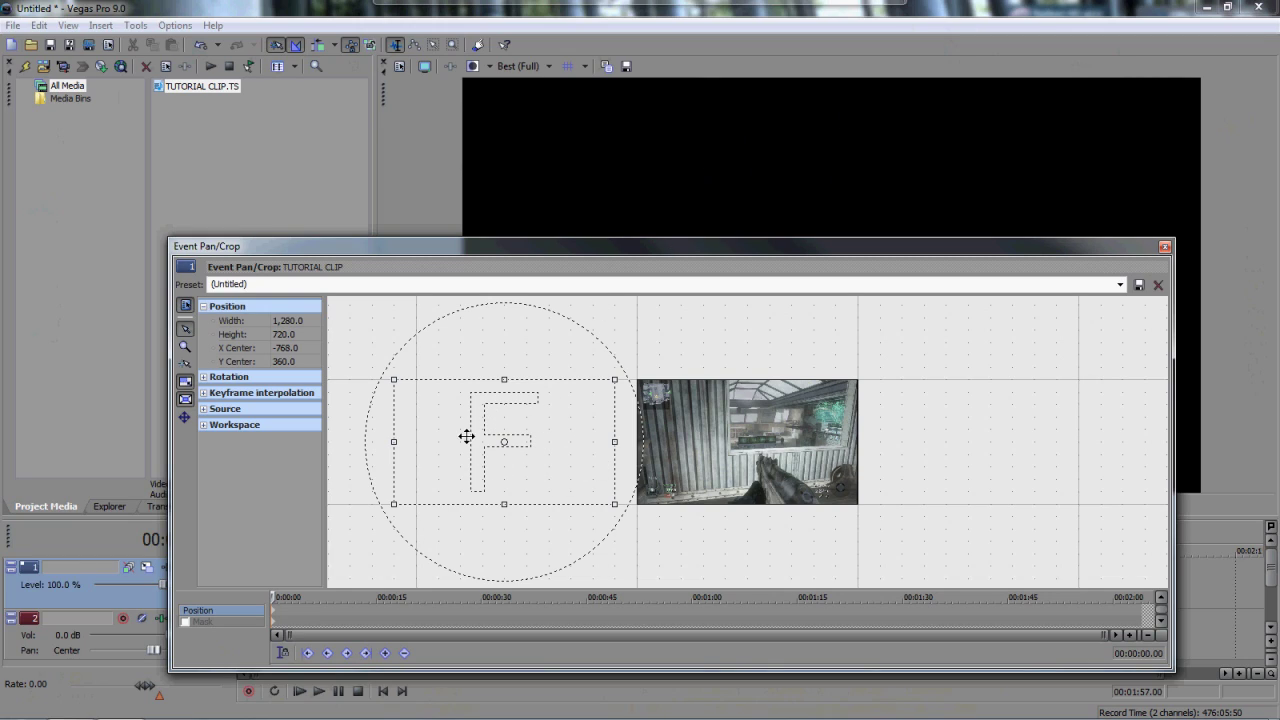
pyautogui.moveTo(526, 409); pyautogui.dragTo(589, 408)
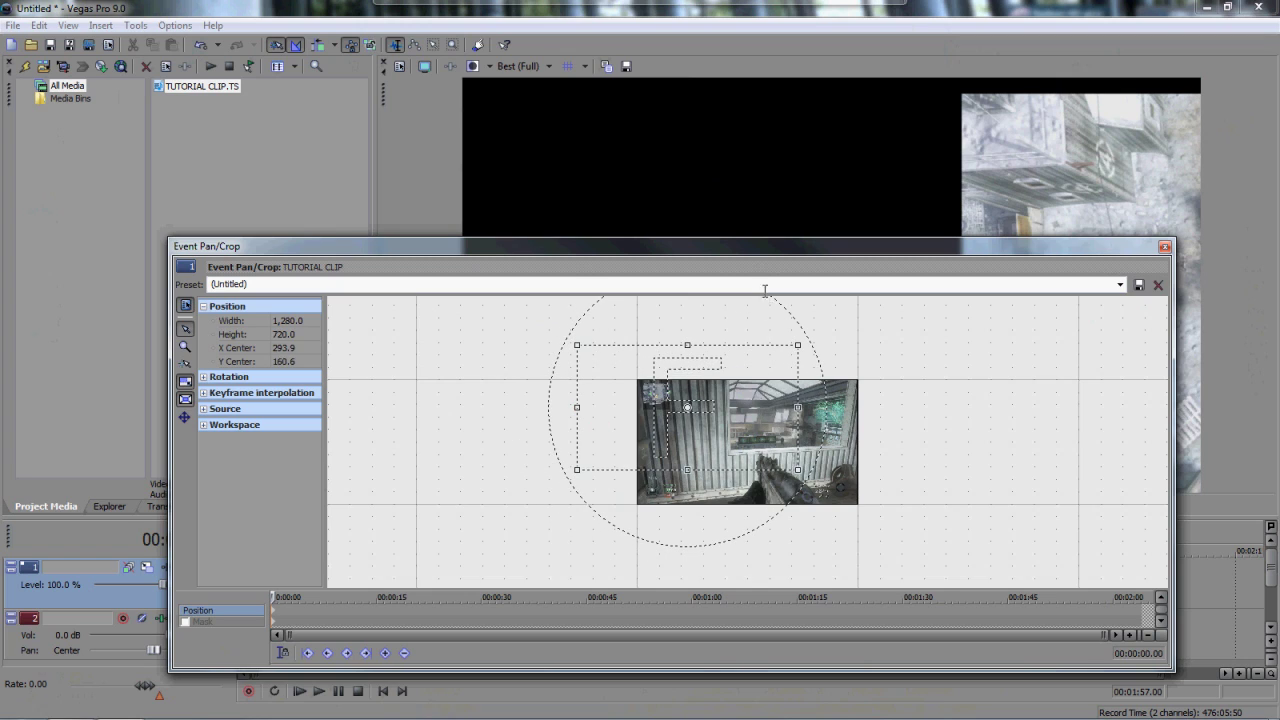
pyautogui.moveTo(760, 246); pyautogui.dragTo(572, 283)
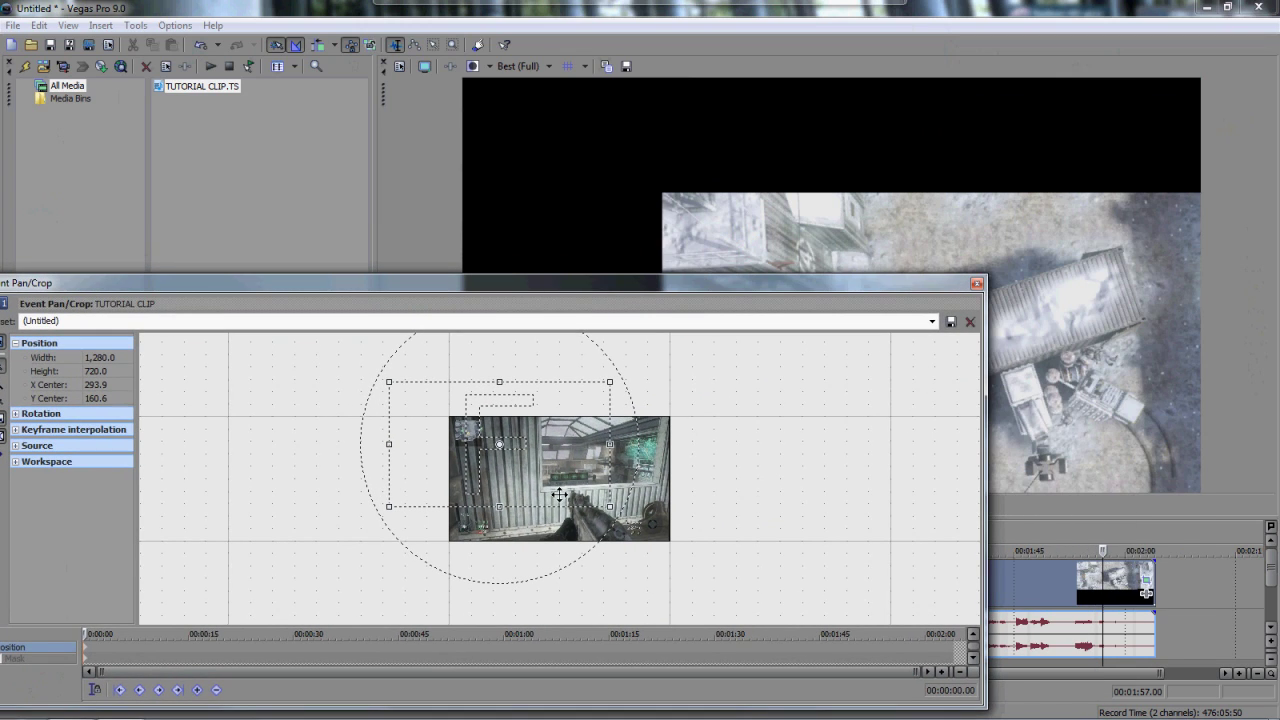
pyautogui.moveTo(560, 494); pyautogui.dragTo(585, 494)
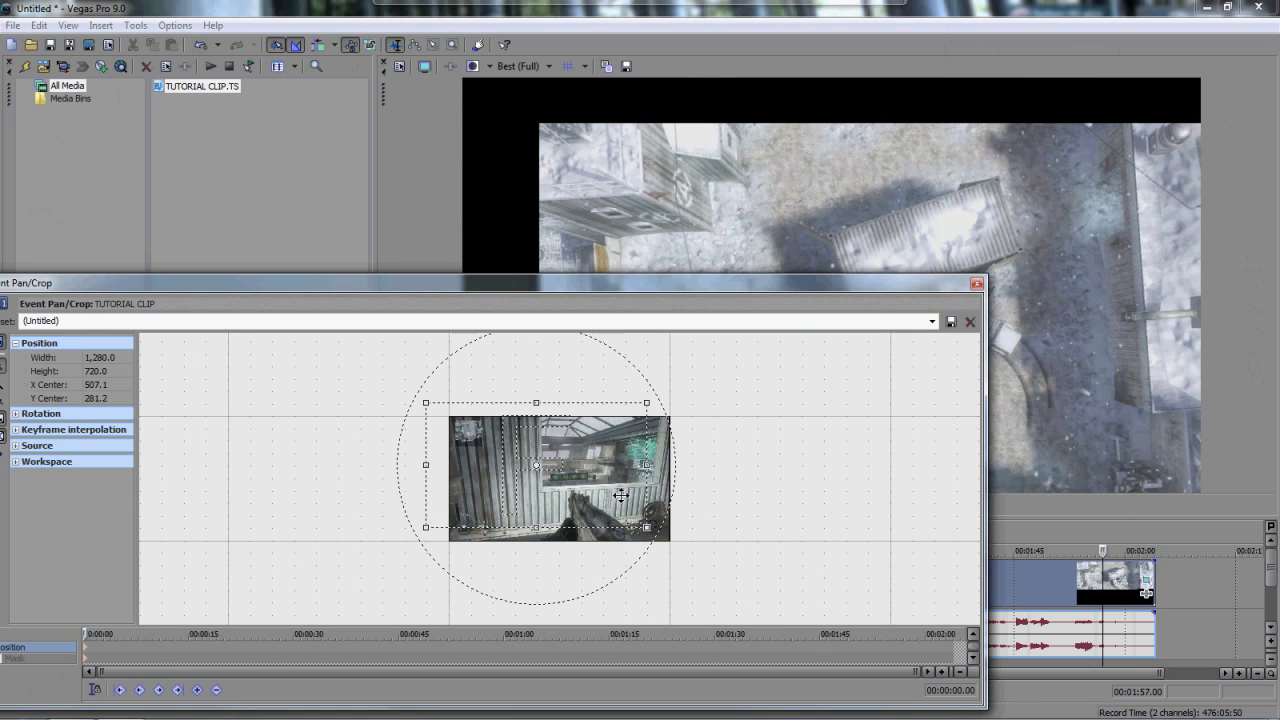
# Restore the crop frame to its default position and shrink it slightly to about 1,267 by 713.
pyautogui.rightClick(621, 495)
pyautogui.click(650, 505)
pyautogui.scroll(2, 722, 512)
pyautogui.scroll(2, 722, 512)
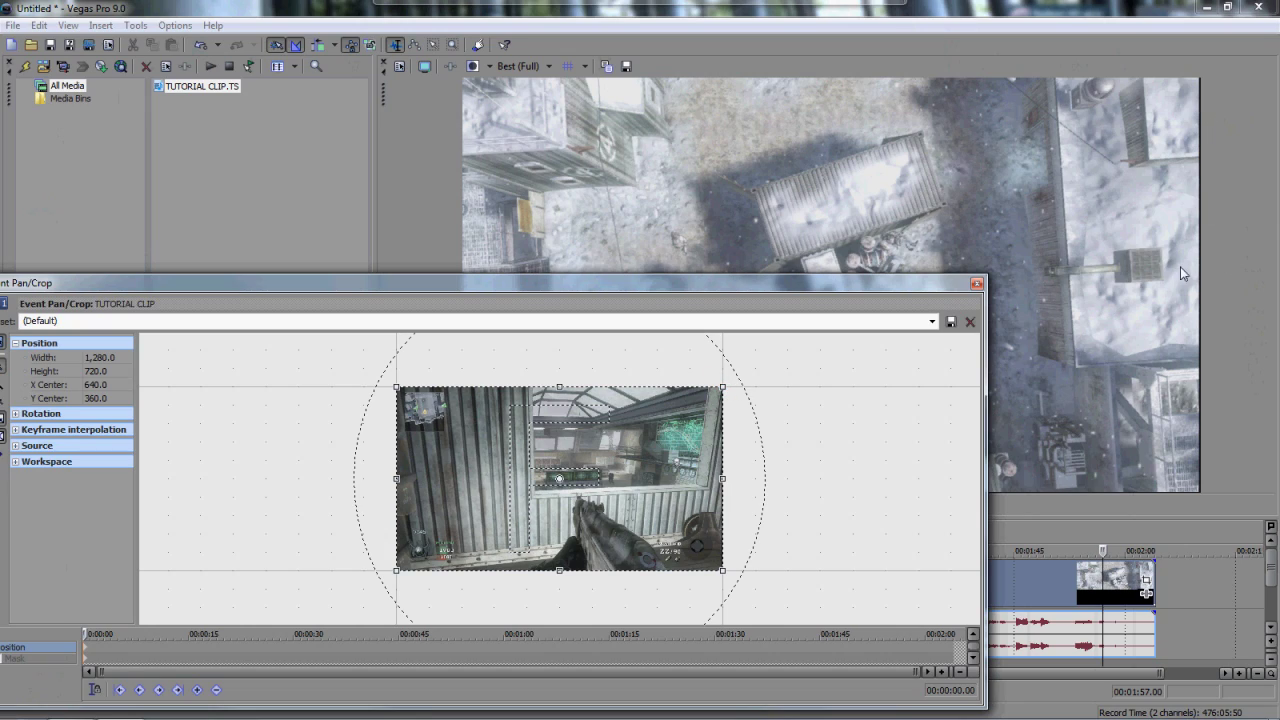
pyautogui.moveTo(725, 387); pyautogui.dragTo(723, 386)
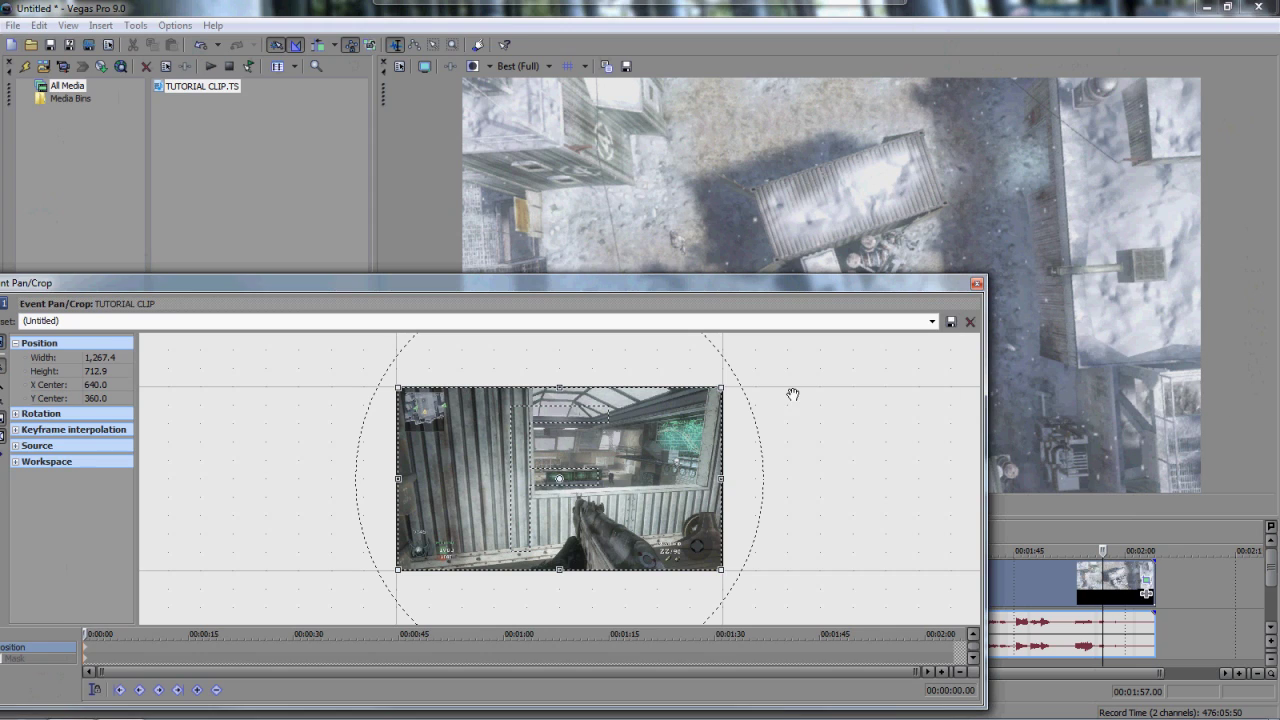
pyautogui.scroll(5, 730, 390)
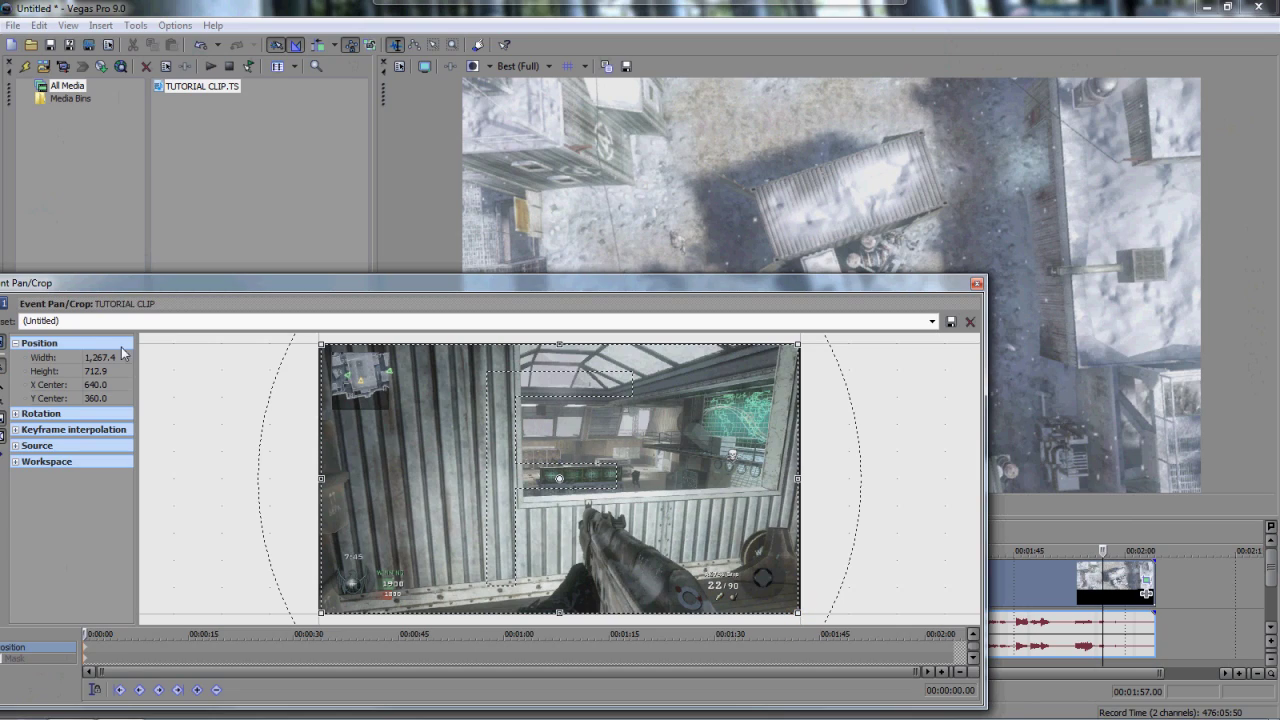
# Apply the CROP FULL preset to the video event and close Event Pan/Crop.
pyautogui.click(76, 320)
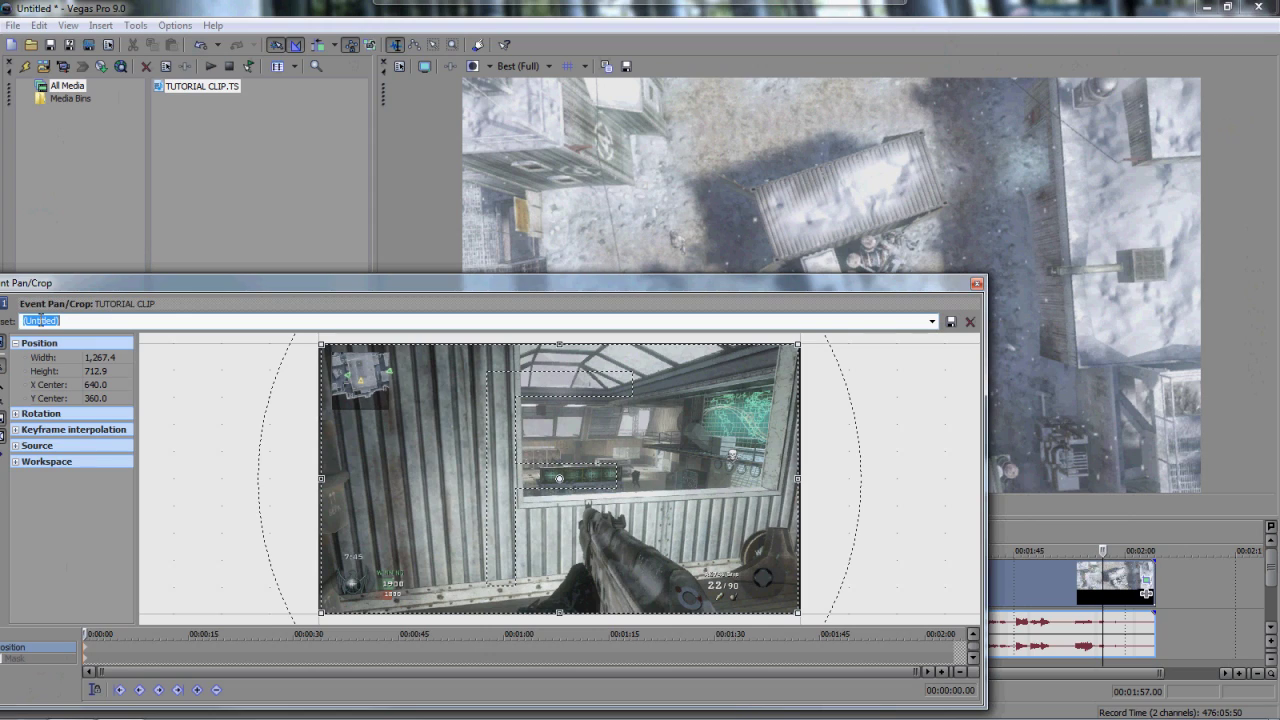
pyautogui.moveTo(62, 272); pyautogui.dragTo(130, 246)
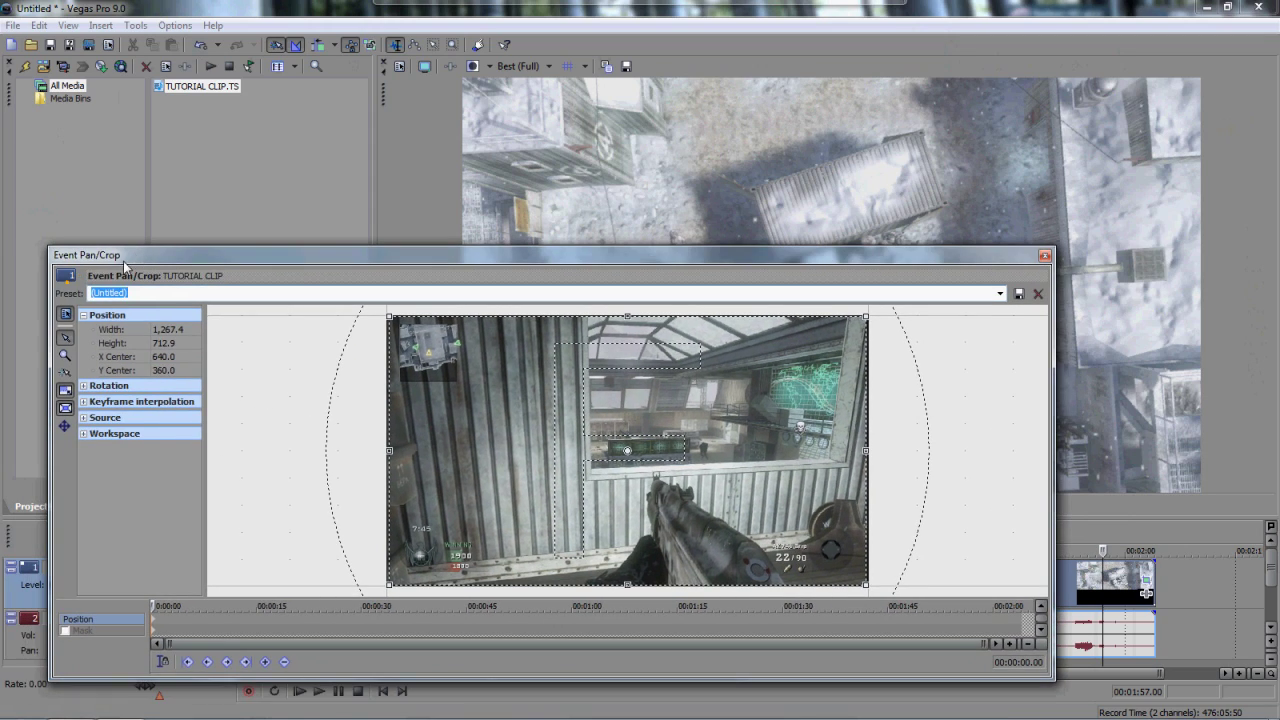
pyautogui.click(999, 293)
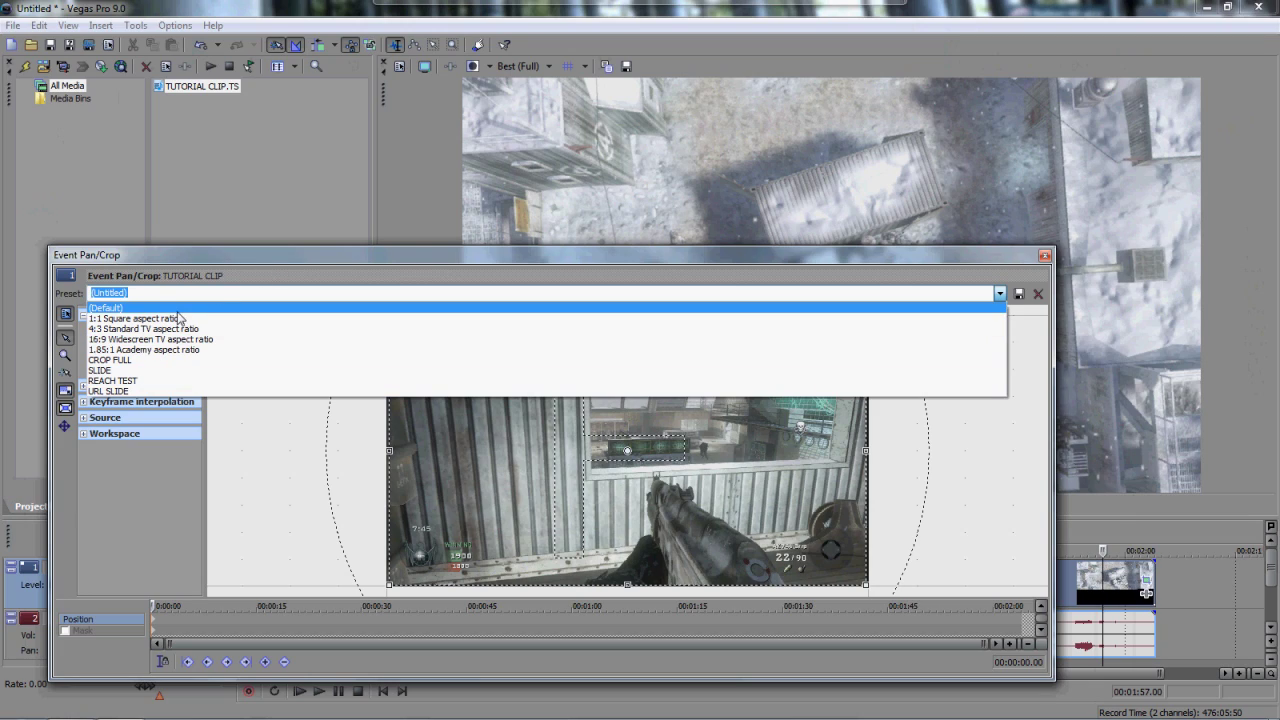
pyautogui.click(127, 361)
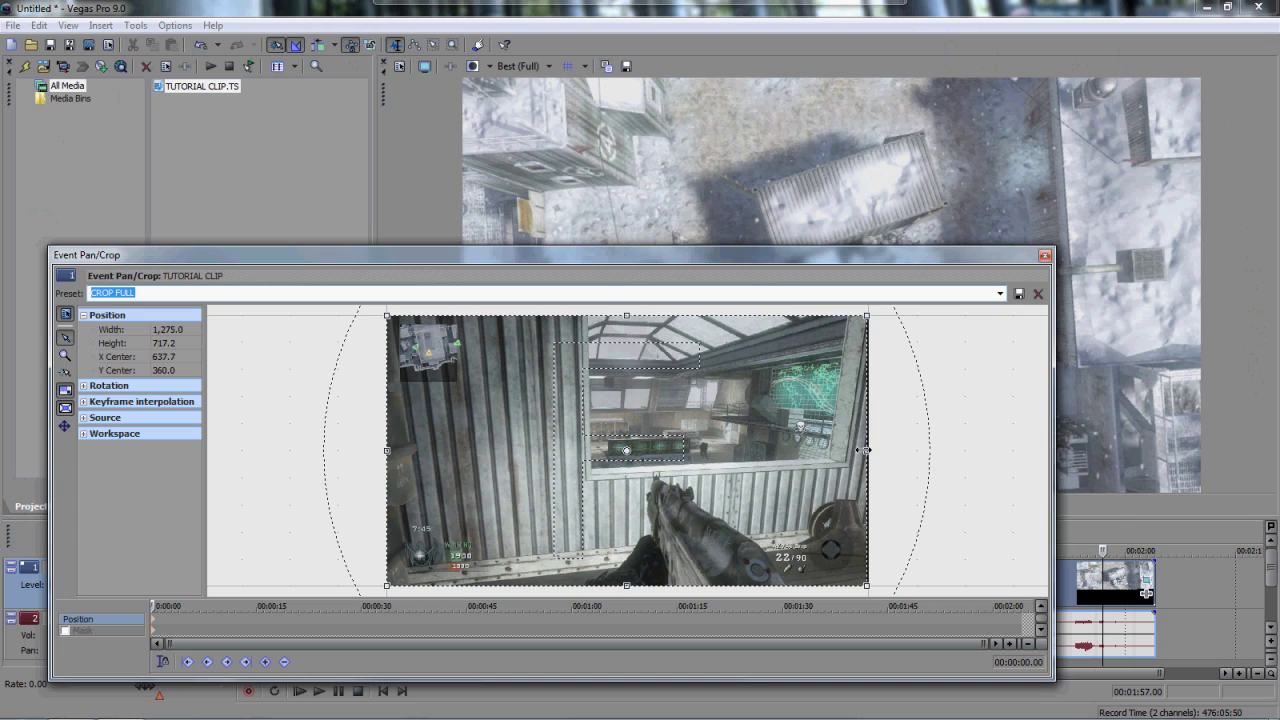
pyautogui.click(1044, 256)
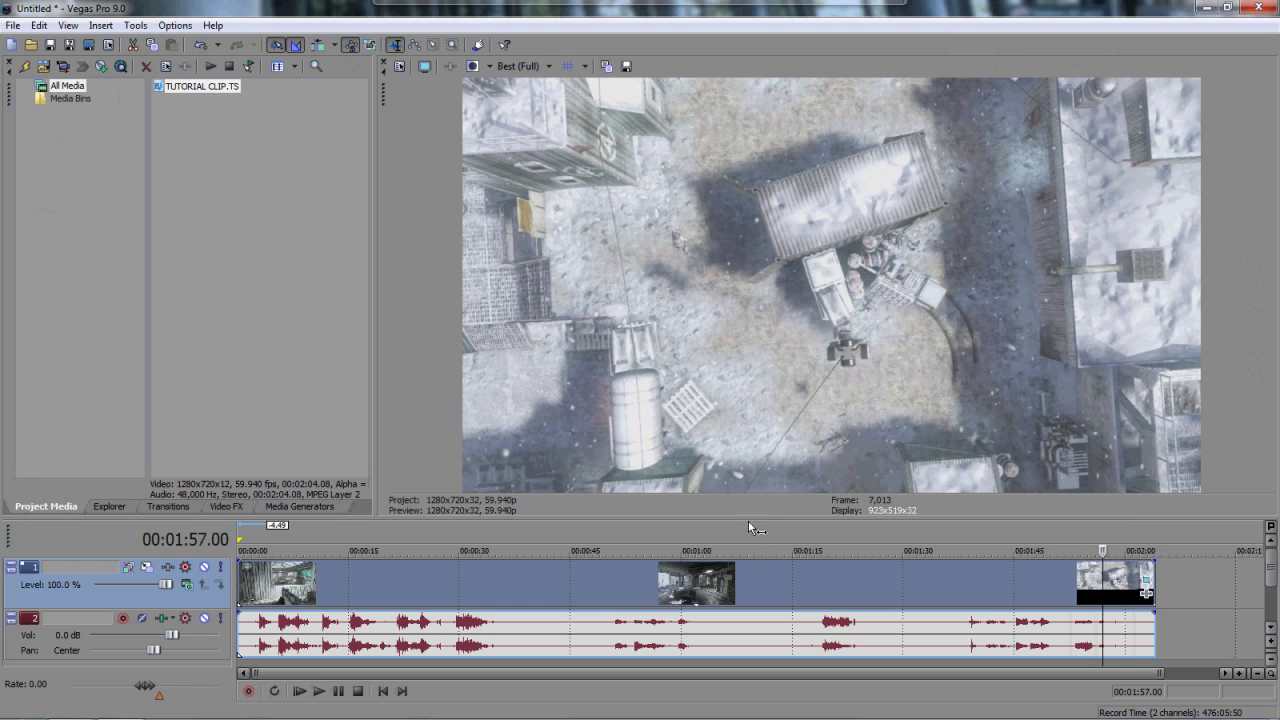
# Give the timeline more height and look through the plug-ins available for track 1's Video Track FX without adding any.
pyautogui.moveTo(749, 519); pyautogui.dragTo(754, 481)
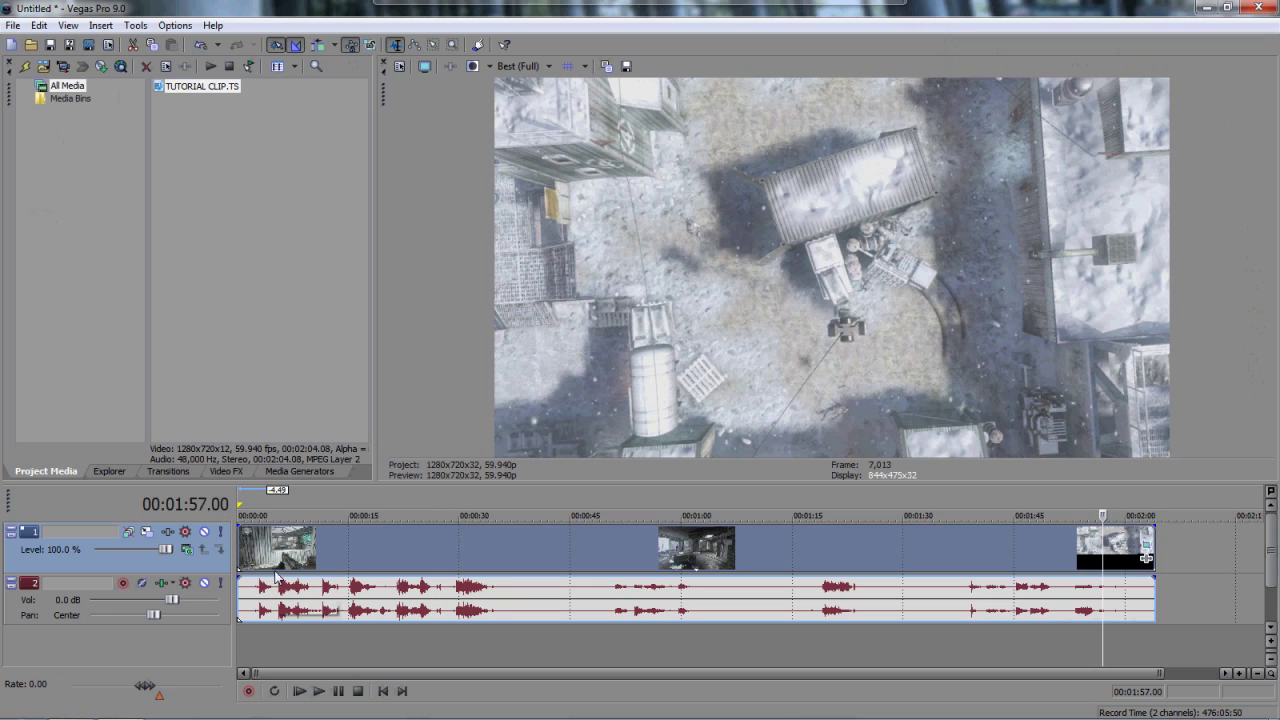
pyautogui.click(167, 533)
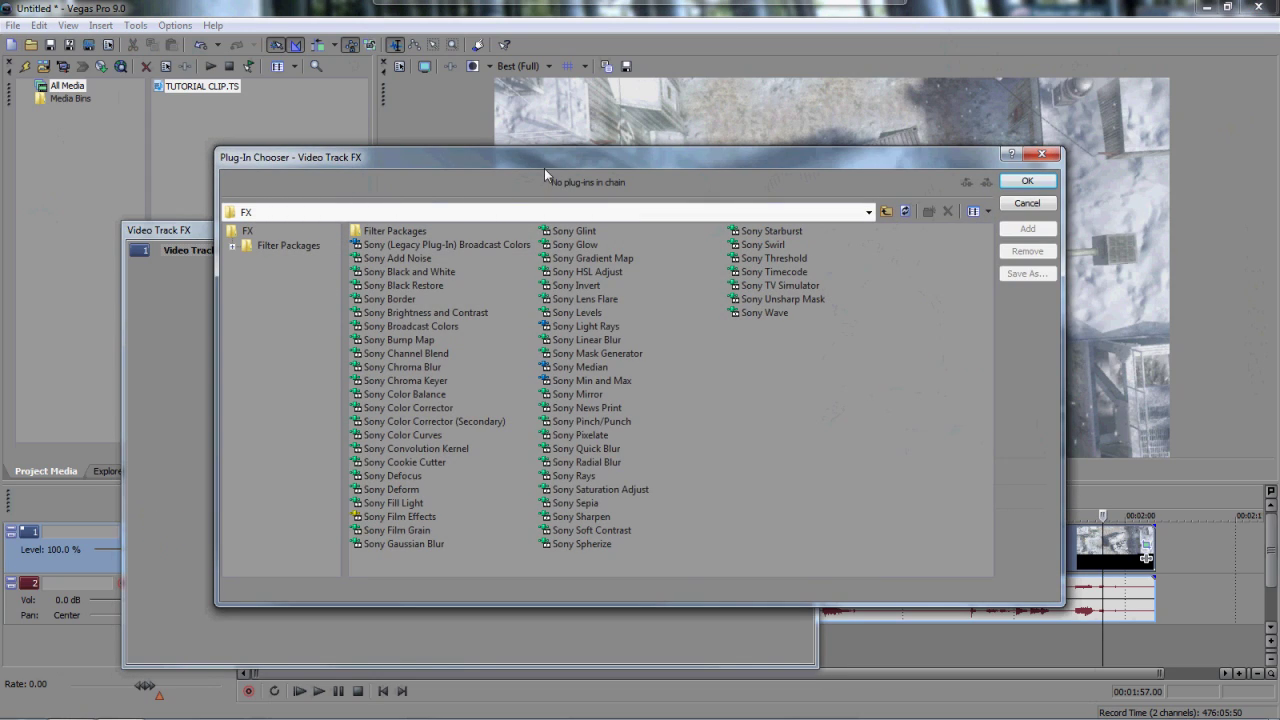
pyautogui.click(1041, 153)
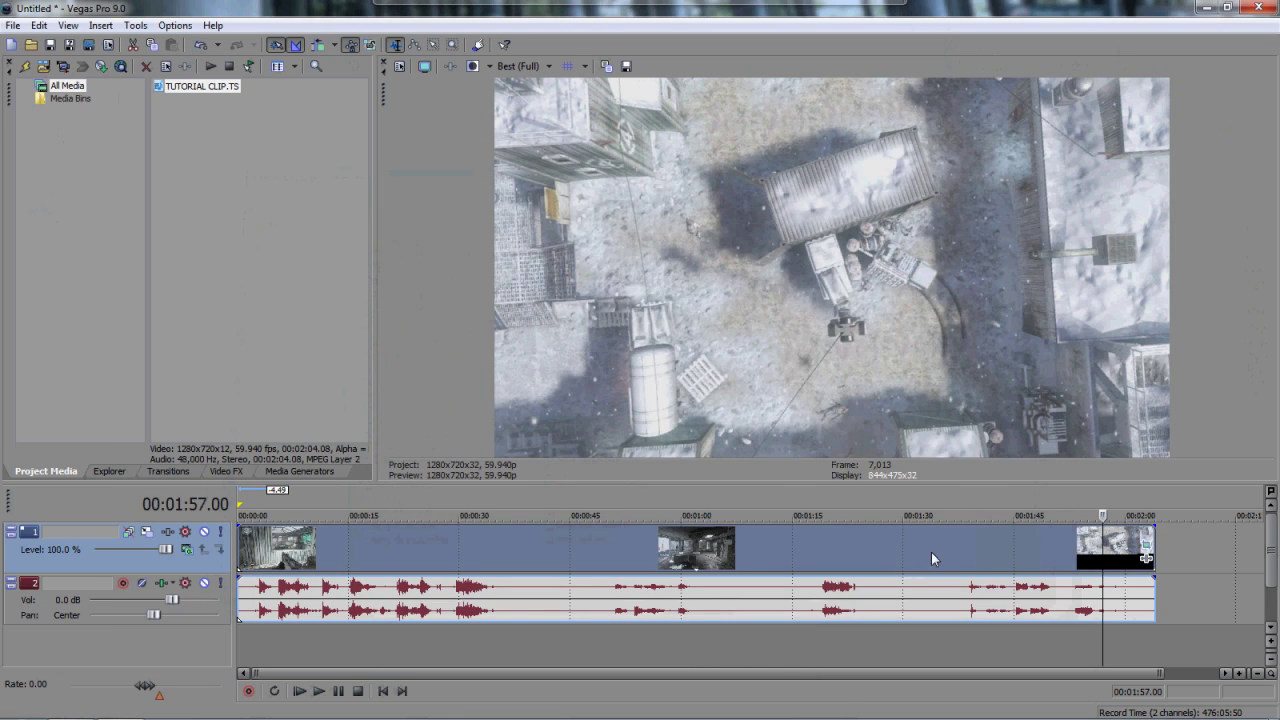
# Place the playhead at the first audio burst, 00:00:03.04, enlarge the preview and play the clip until about 00:00:34.29.
pyautogui.scroll(-1, 933, 551)
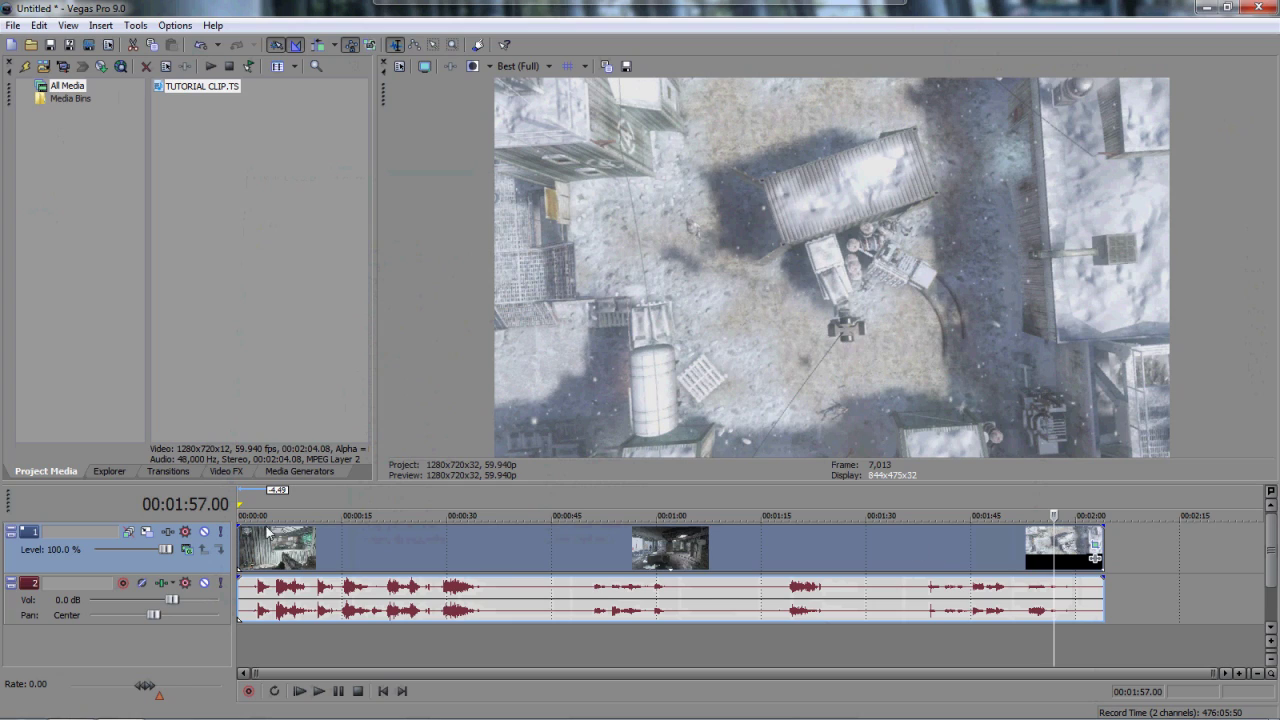
pyautogui.click(258, 603)
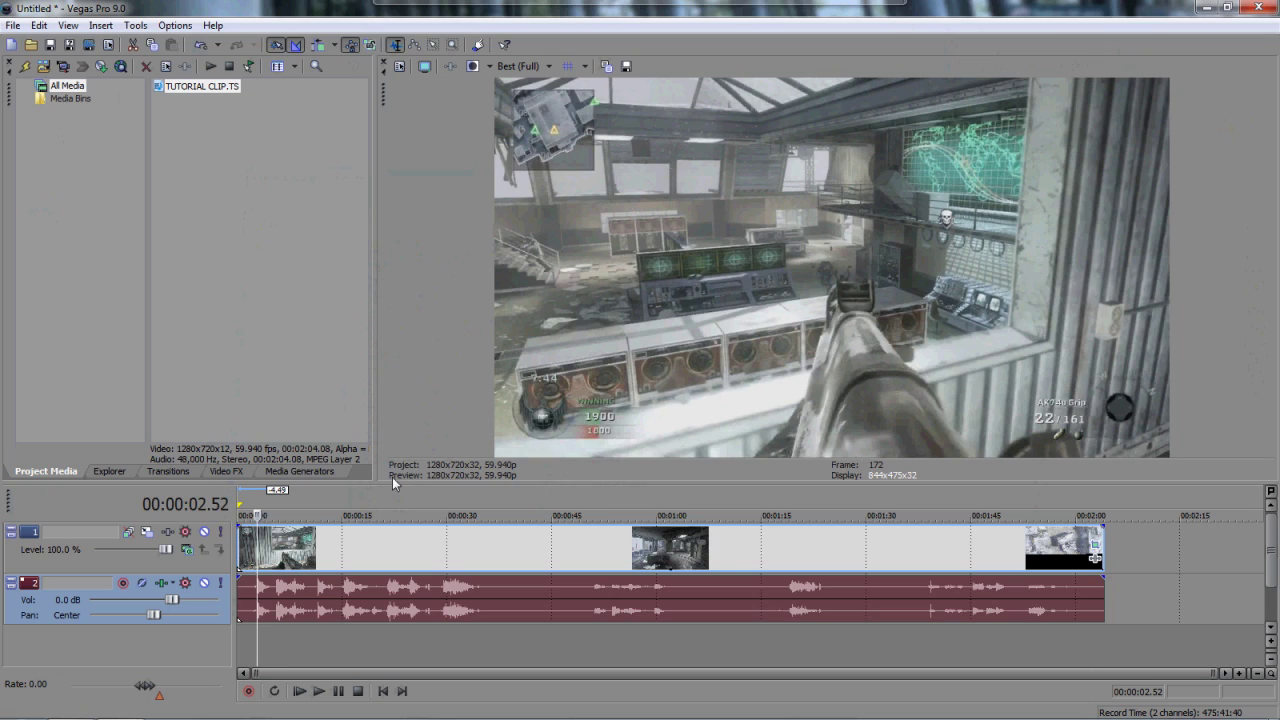
pyautogui.scroll(4, 279, 620)
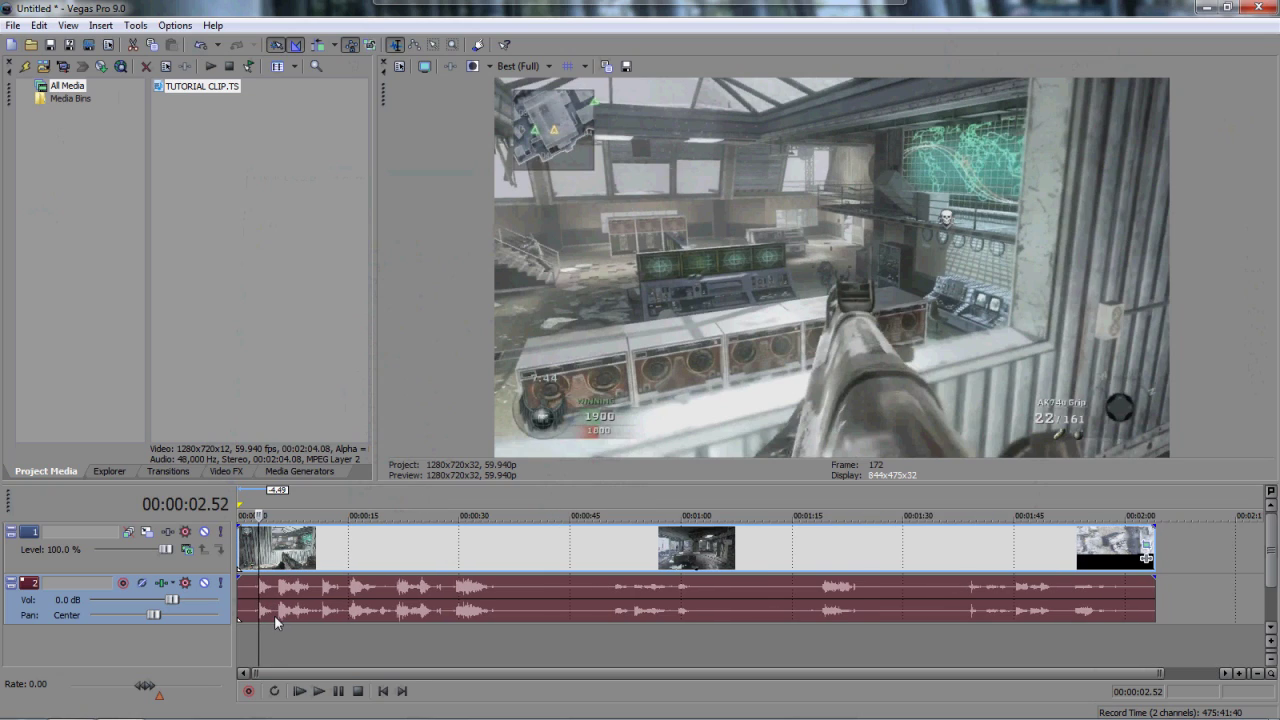
pyautogui.scroll(5, 281, 615)
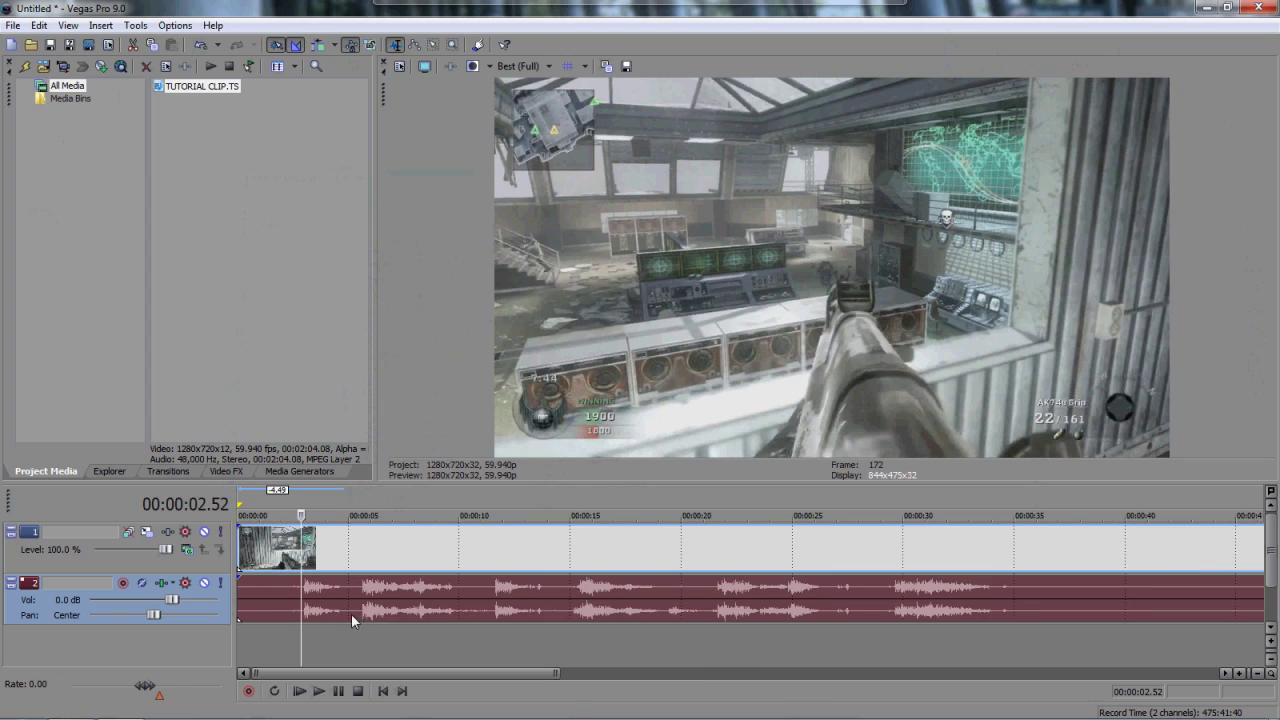
pyautogui.click(305, 596)
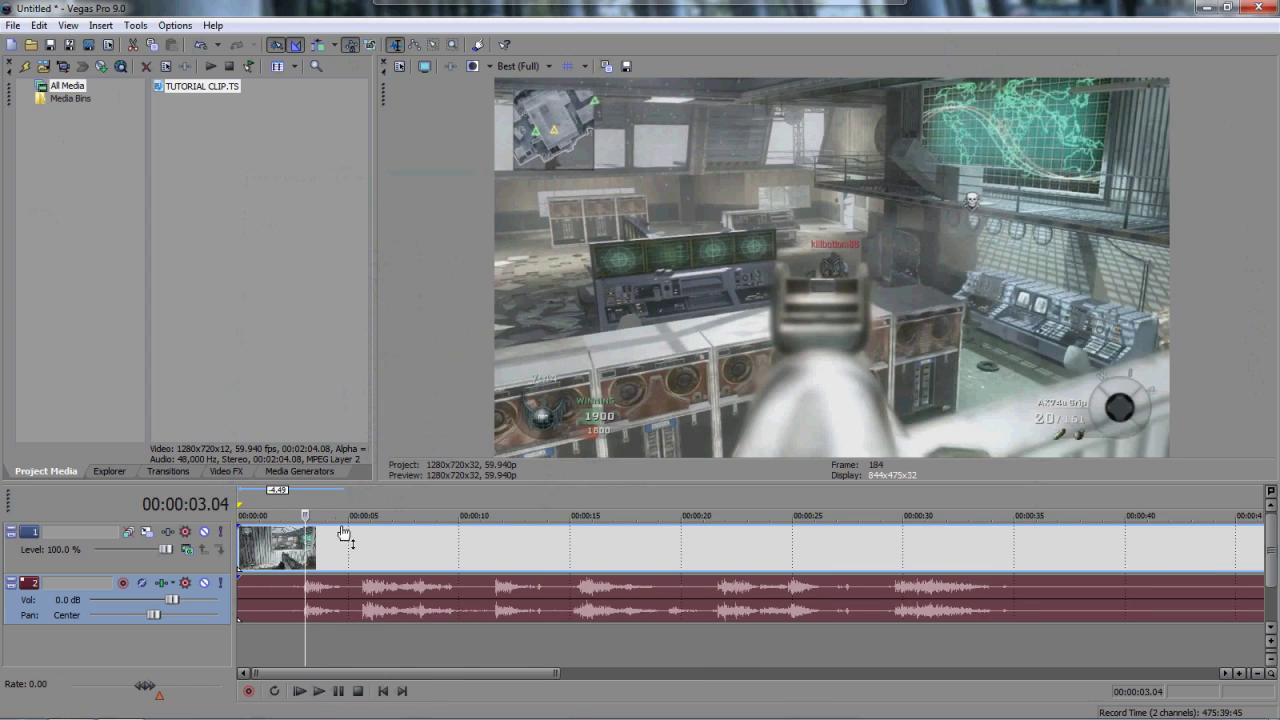
pyautogui.moveTo(358, 484); pyautogui.dragTo(358, 506)
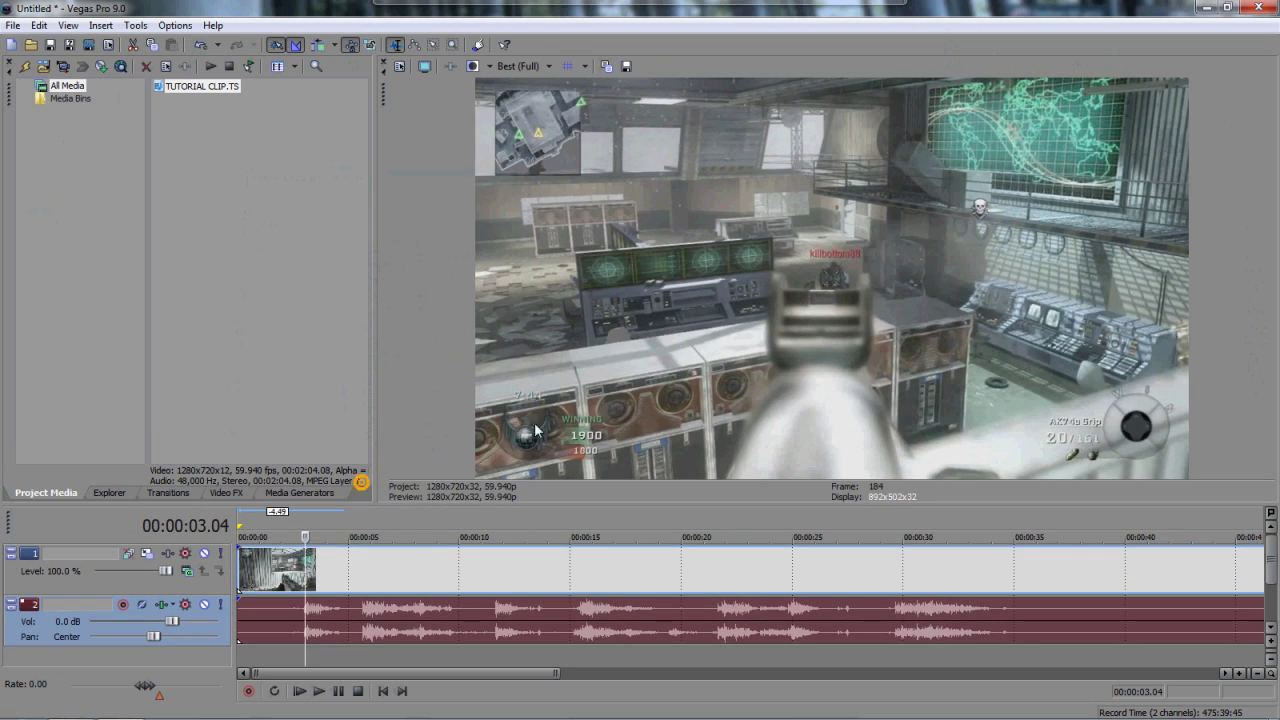
pyautogui.click(322, 691)
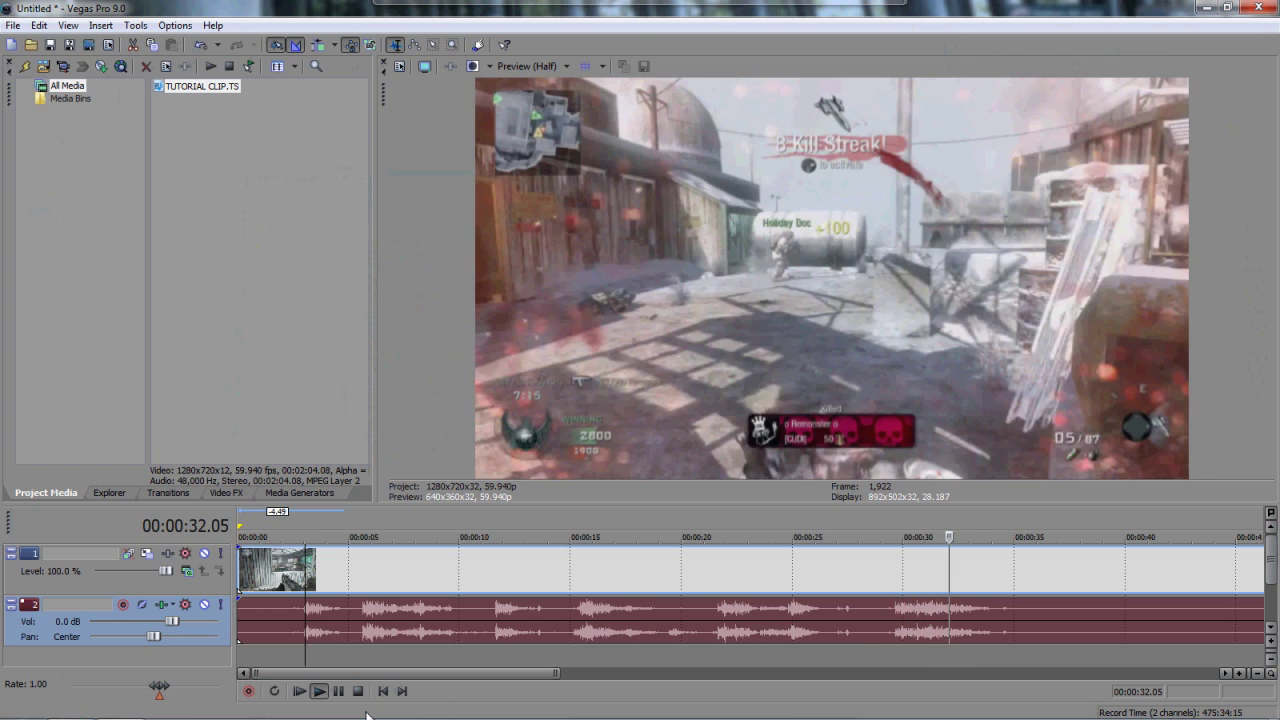
pyautogui.click(338, 691)
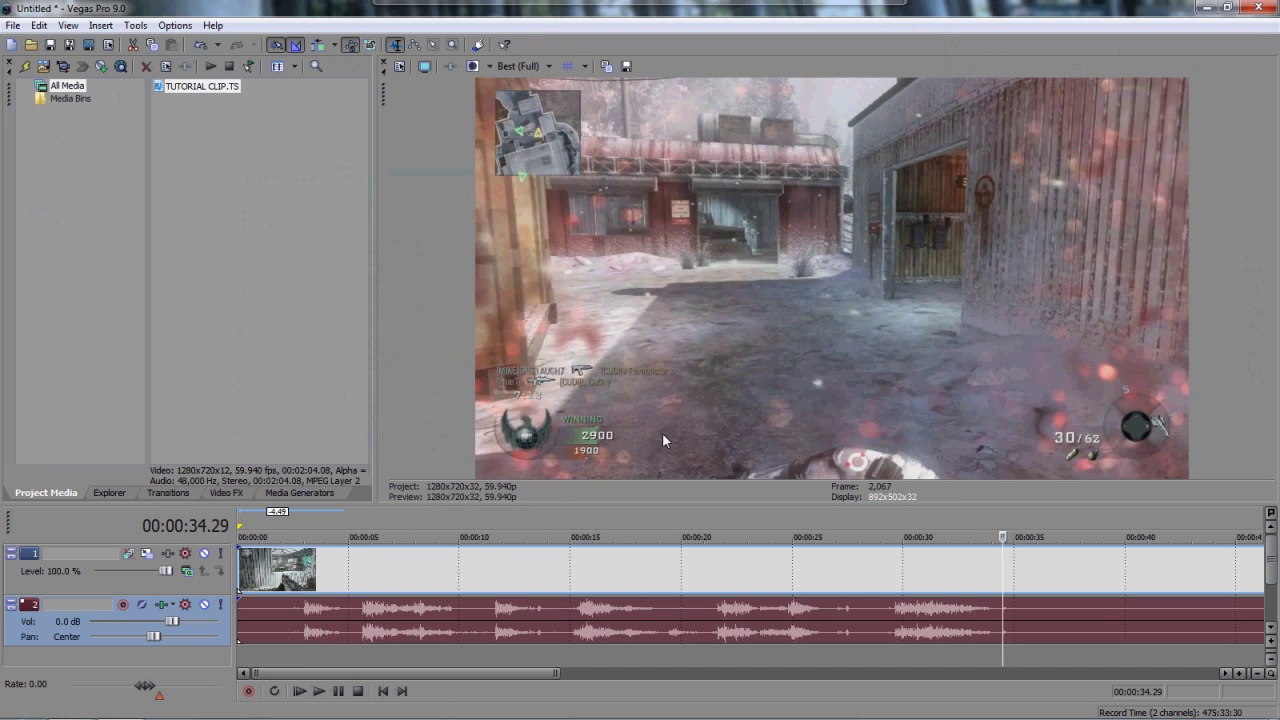
# Split the clip's video and audio at 00:00:03.03, where the first audio burst begins.
pyautogui.click(302, 614)
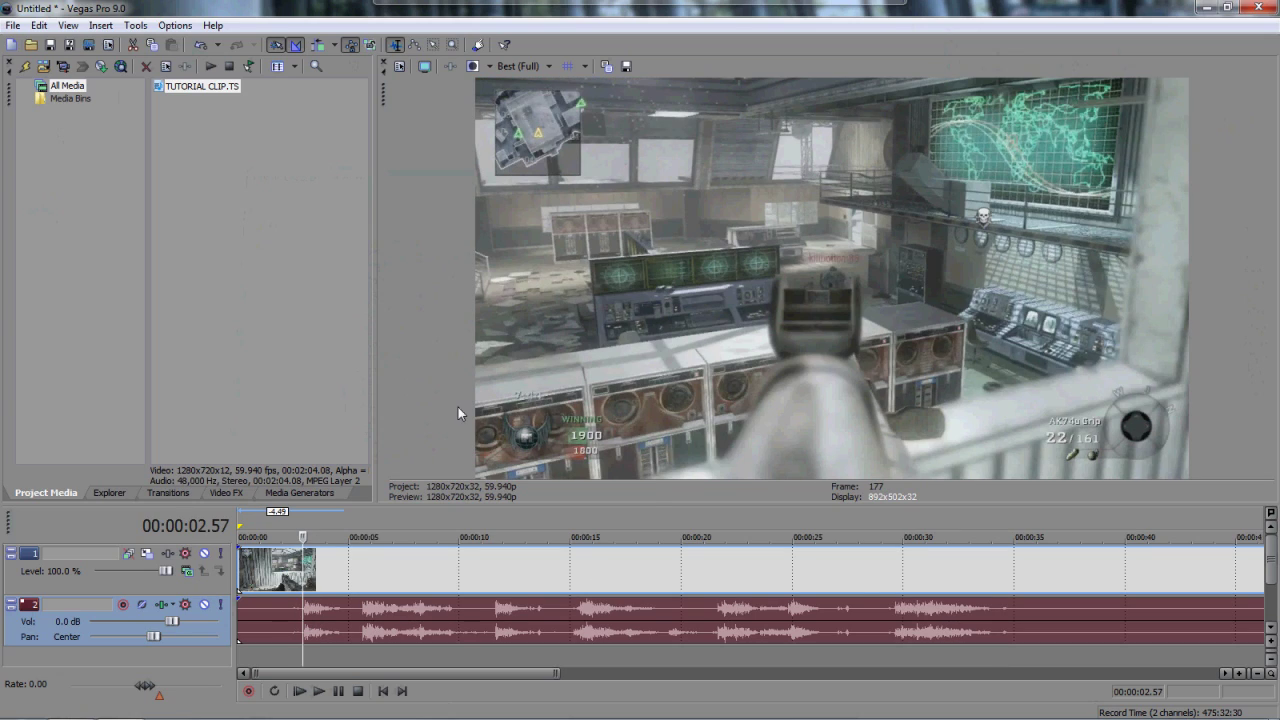
pyautogui.scroll(3, 302, 635)
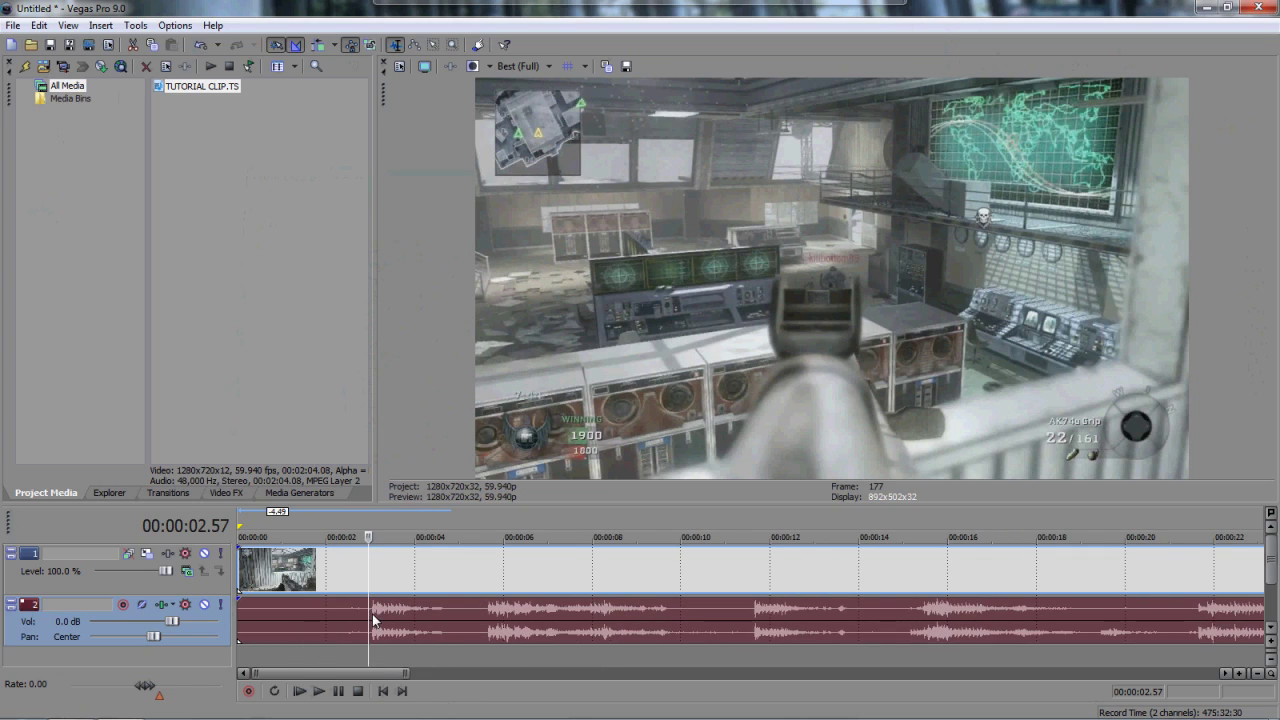
pyautogui.click(373, 621)
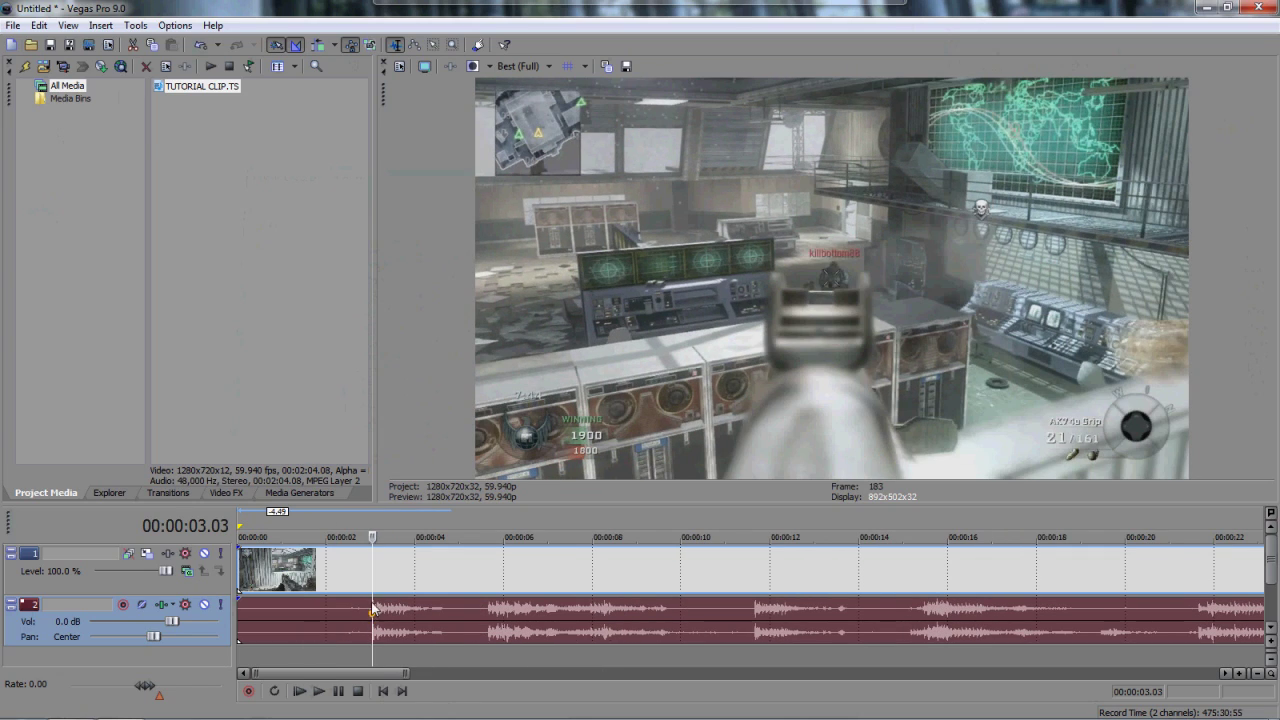
pyautogui.click(39, 25)
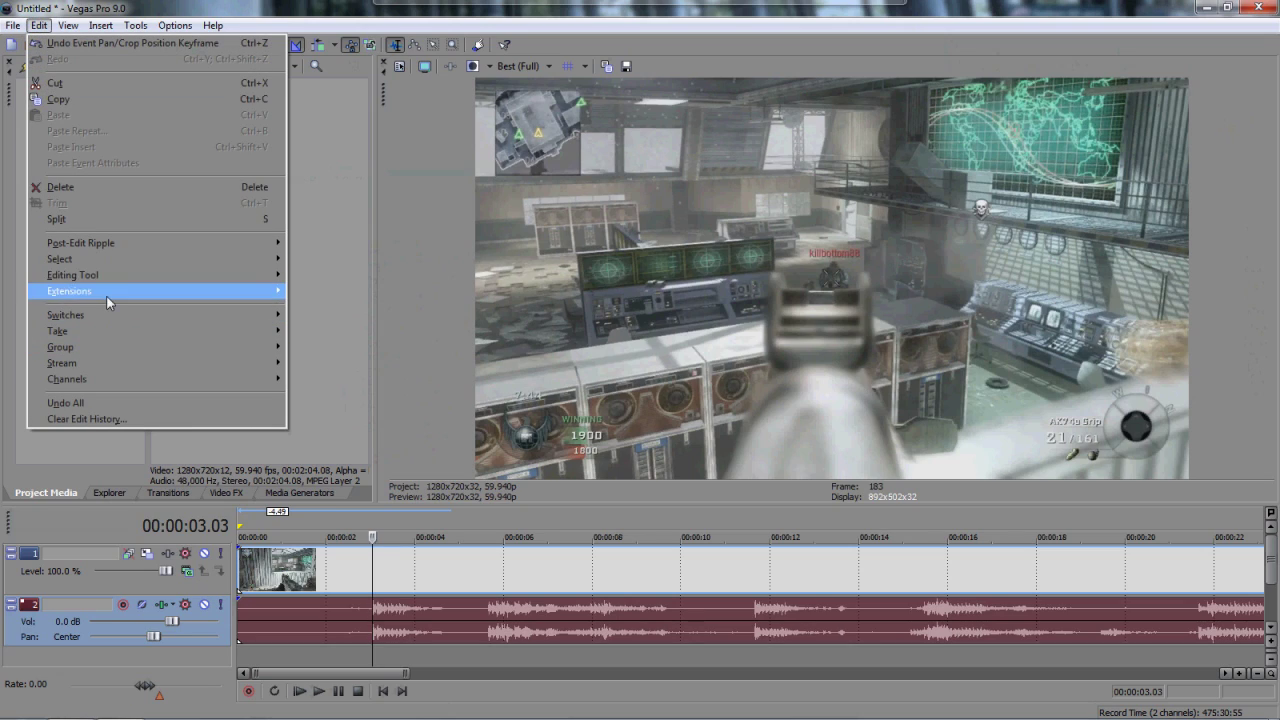
pyautogui.click(372, 612)
pyautogui.click(372, 612)
pyautogui.press('s')
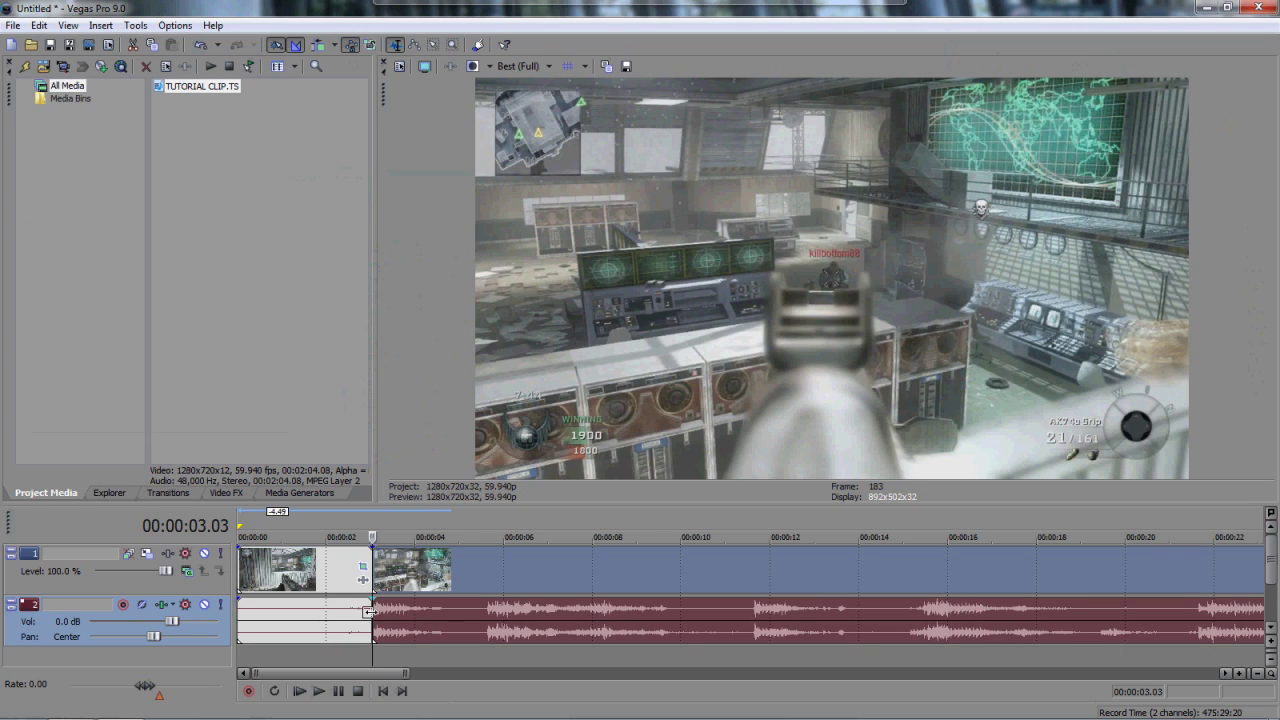
# Delete the short segment before the split and ripple the remaining clip to the start of the timeline.
pyautogui.click(312, 578)
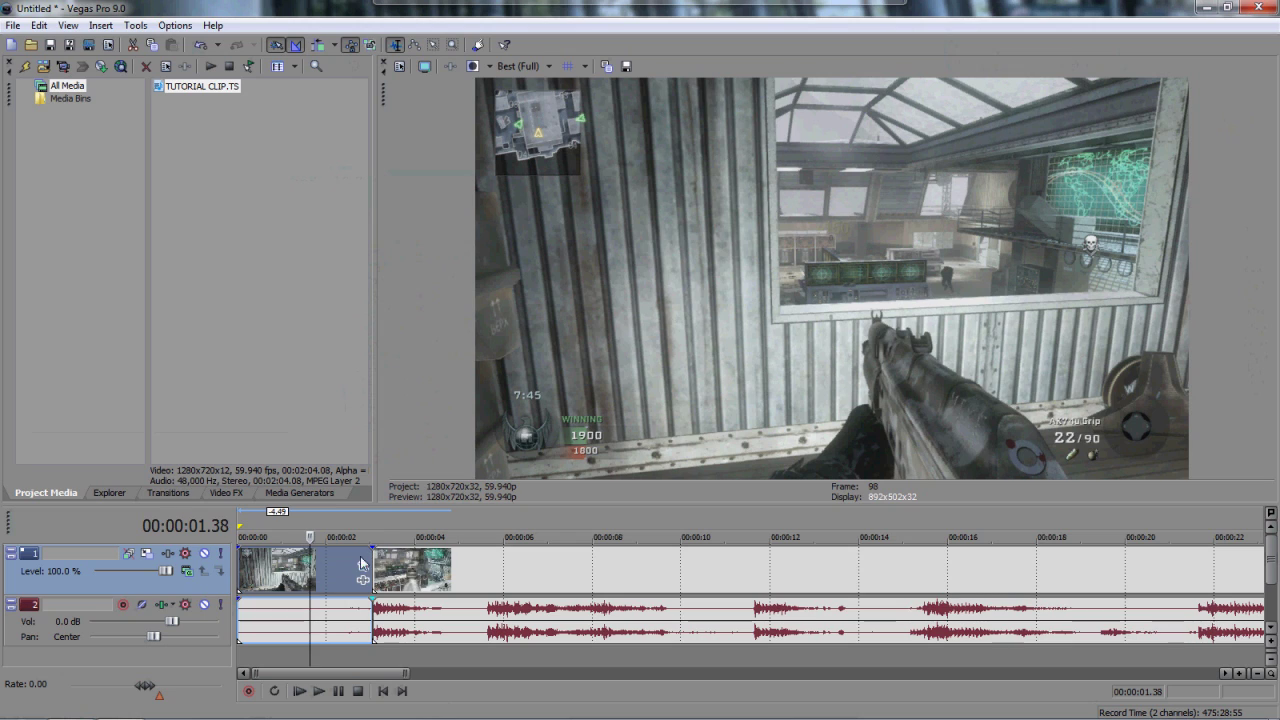
pyautogui.press('Delete')
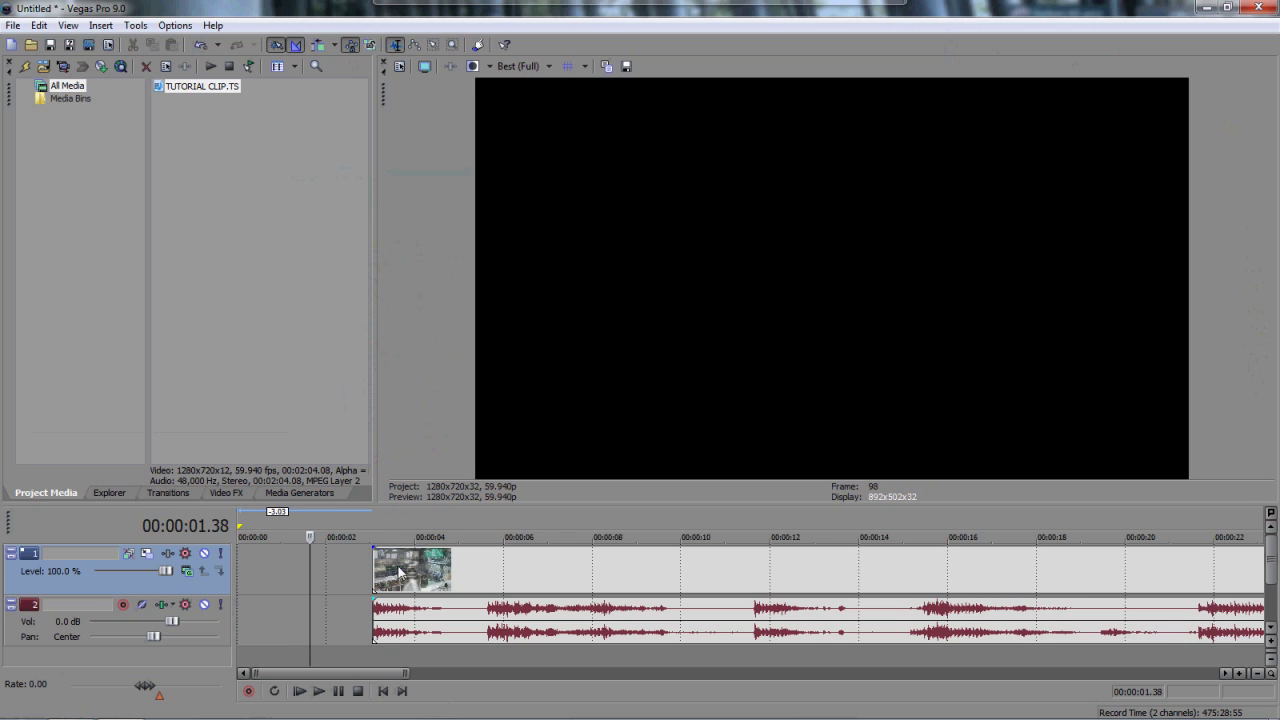
pyautogui.press('f')
# Split the clip at 00:00:31.33, where the opening action's audio ends, and shift the part after the split 4.00 later.
pyautogui.scroll(-3, 528, 600)
pyautogui.click(932, 612)
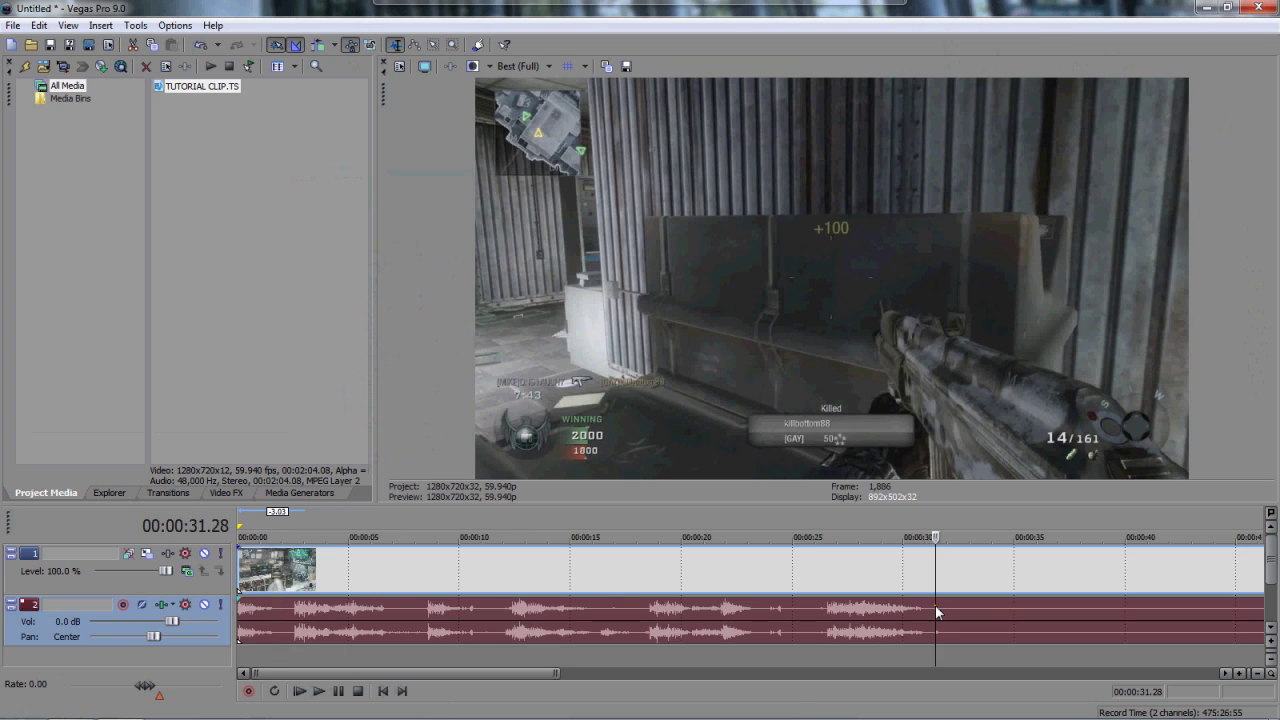
pyautogui.scroll(4, 935, 605)
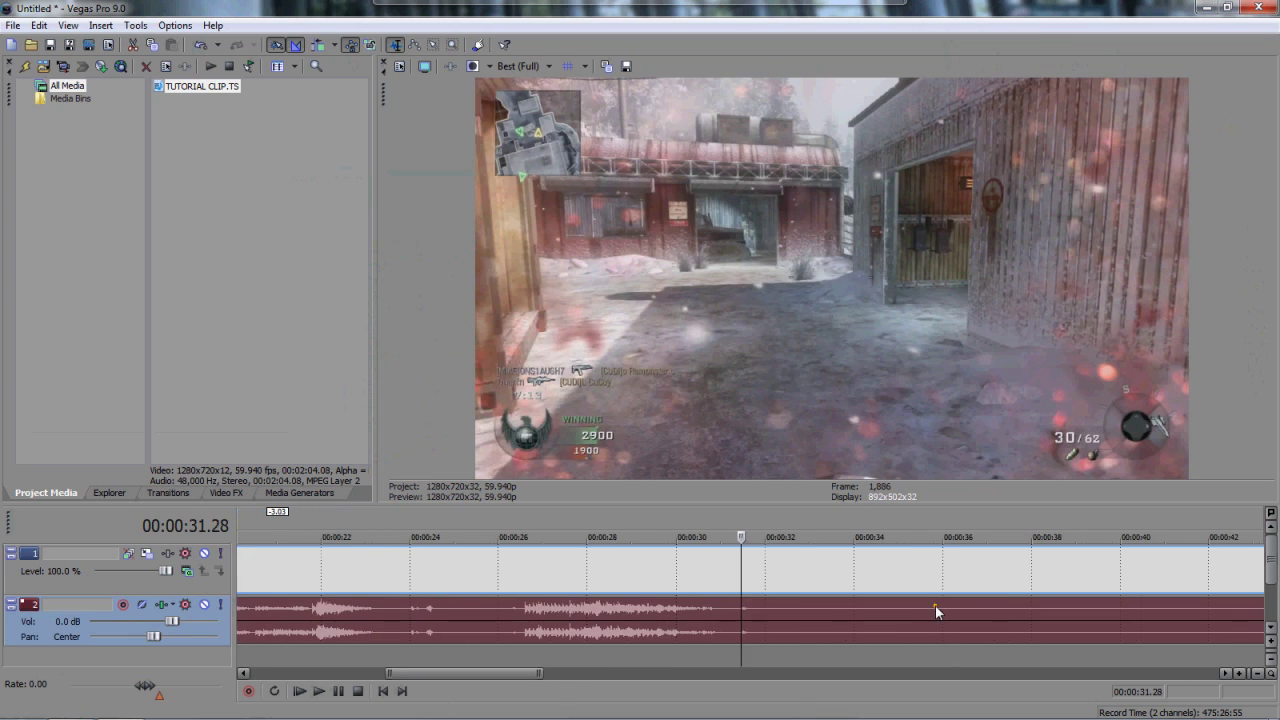
pyautogui.click(749, 610)
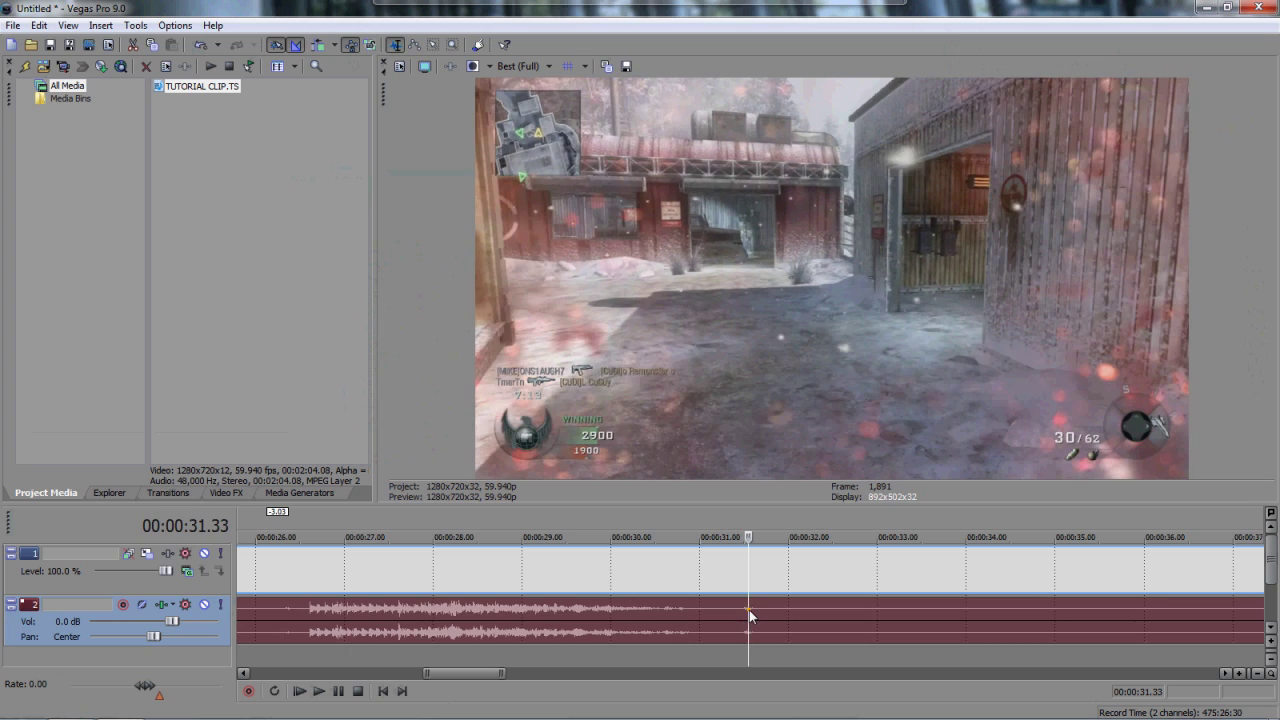
pyautogui.scroll(-5, 749, 609)
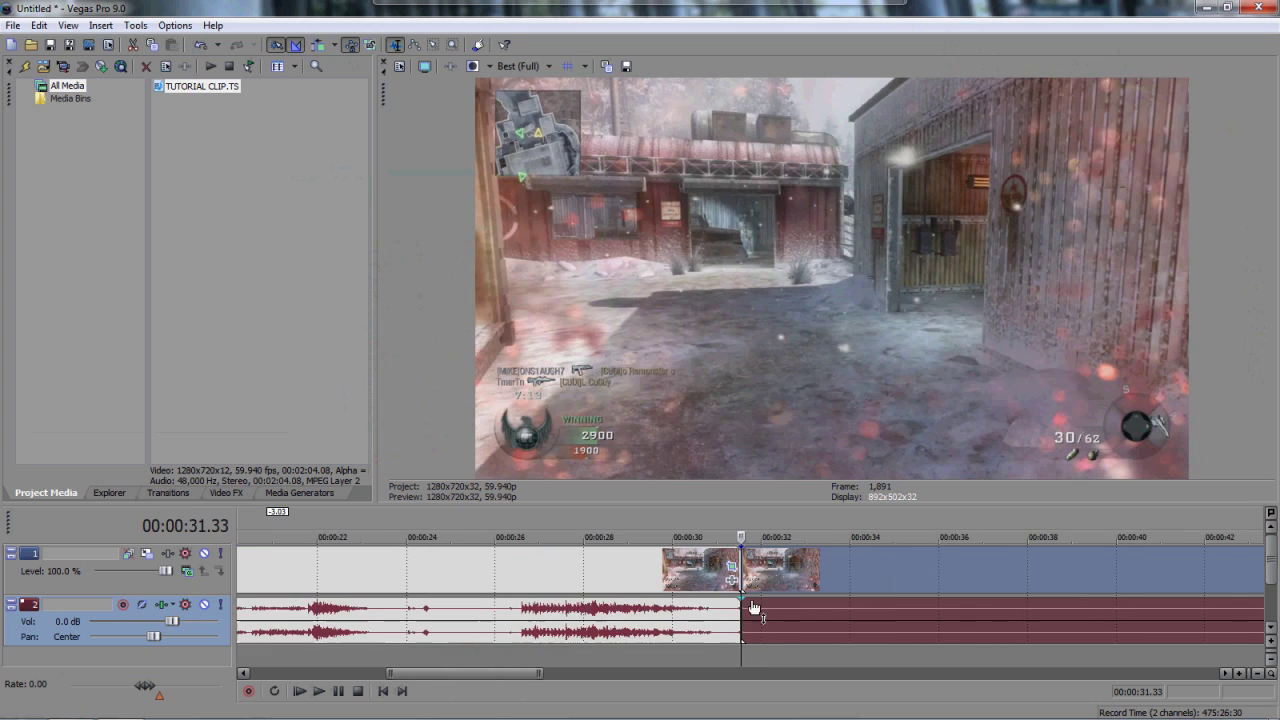
pyautogui.scroll(-2, 754, 607)
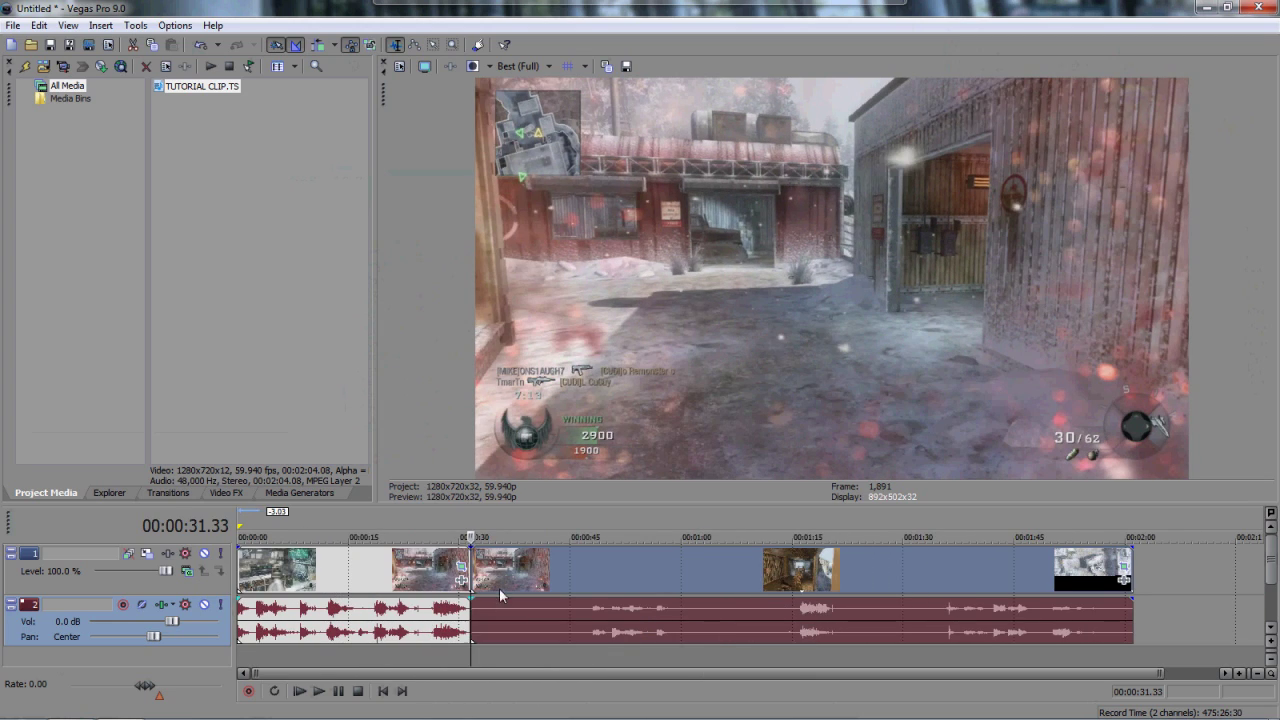
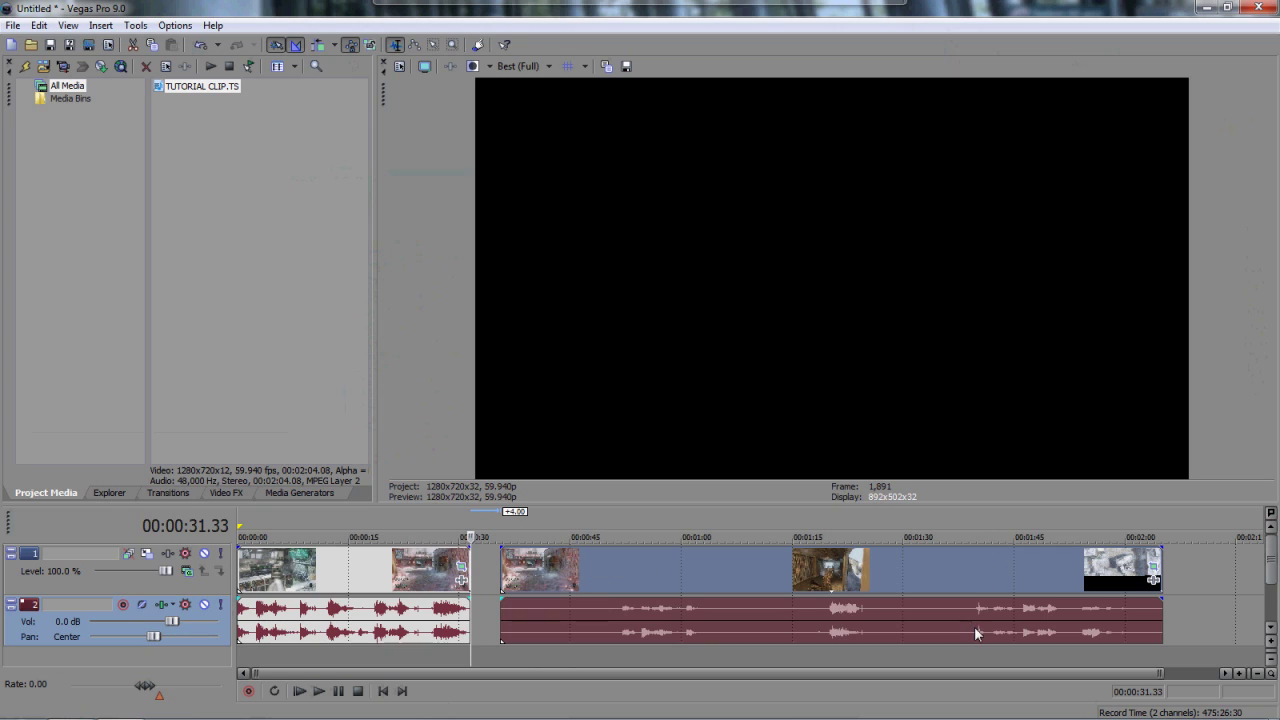
# Split the second clip's video and audio at 00:01:40.03, just before the audio burst there.
pyautogui.click(977, 620)
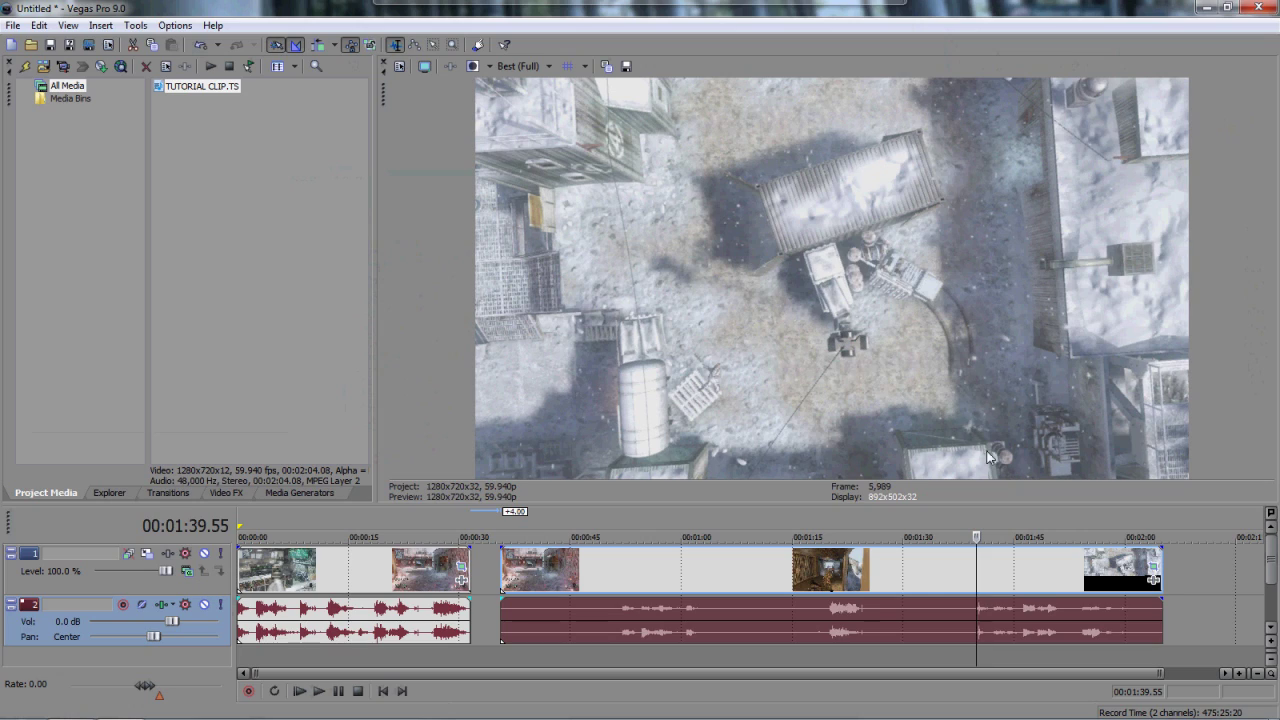
pyautogui.scroll(5, 1085, 657)
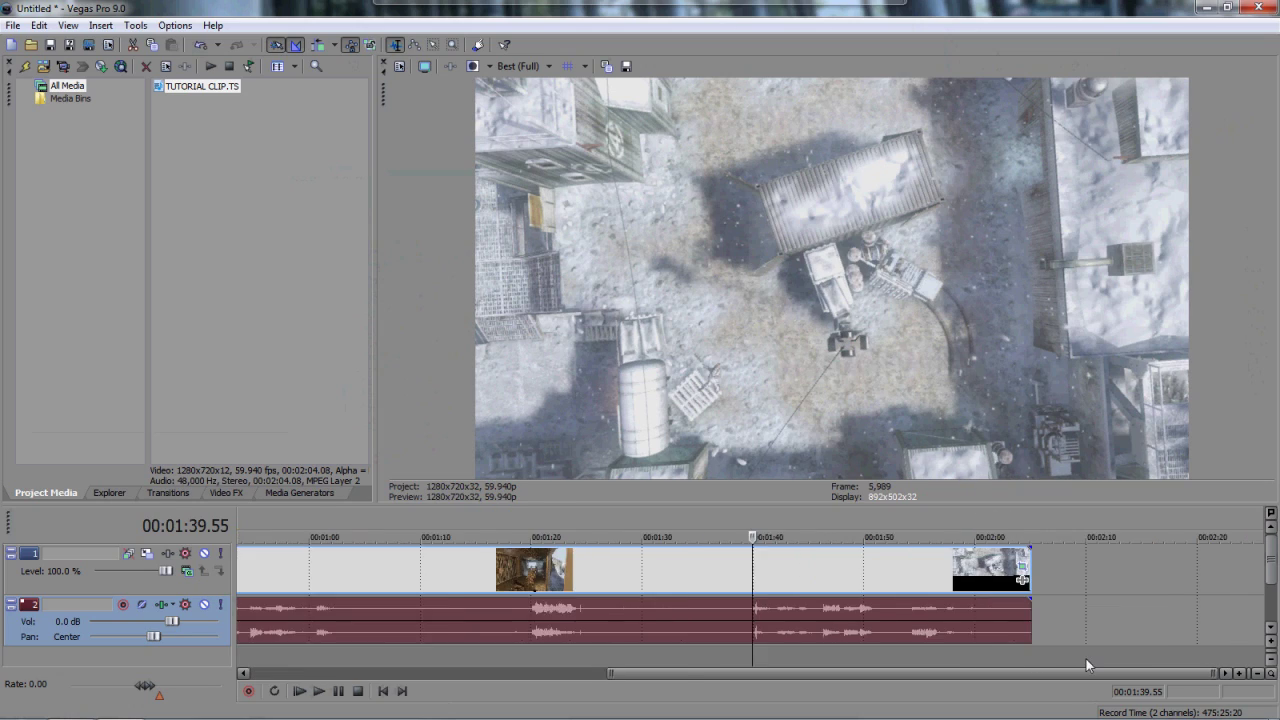
pyautogui.scroll(2, 1024, 637)
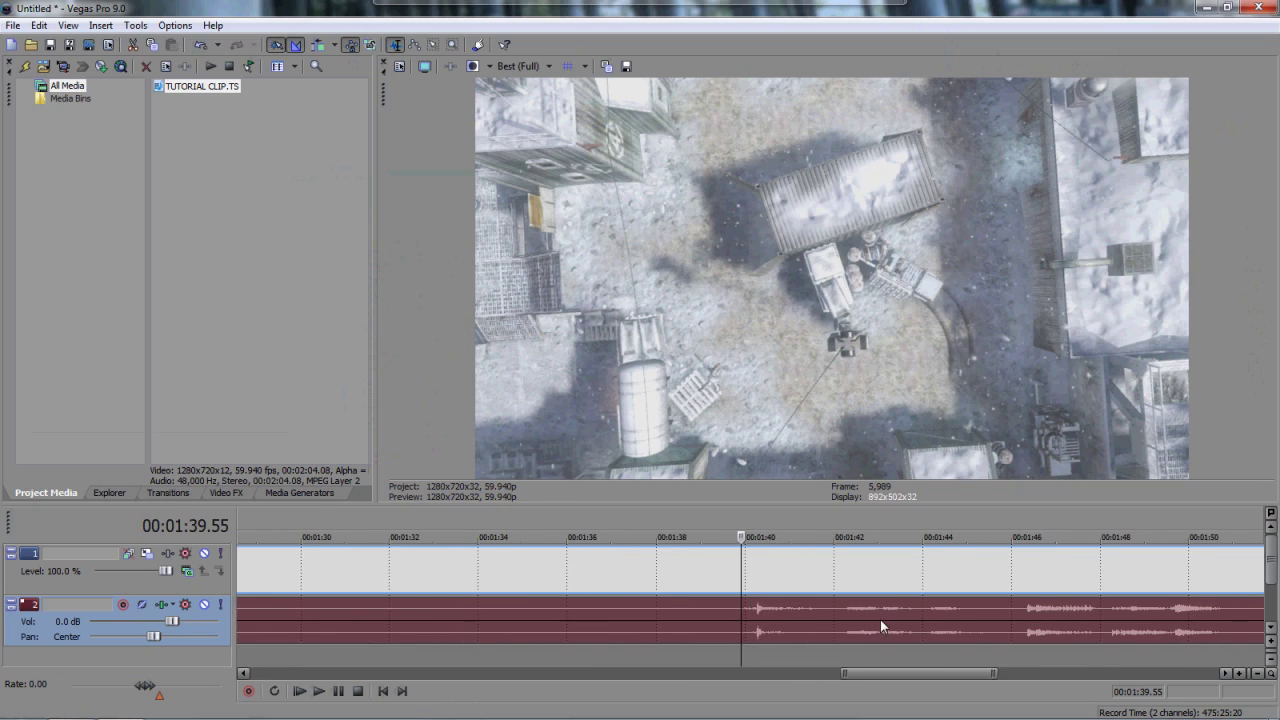
pyautogui.click(746, 620)
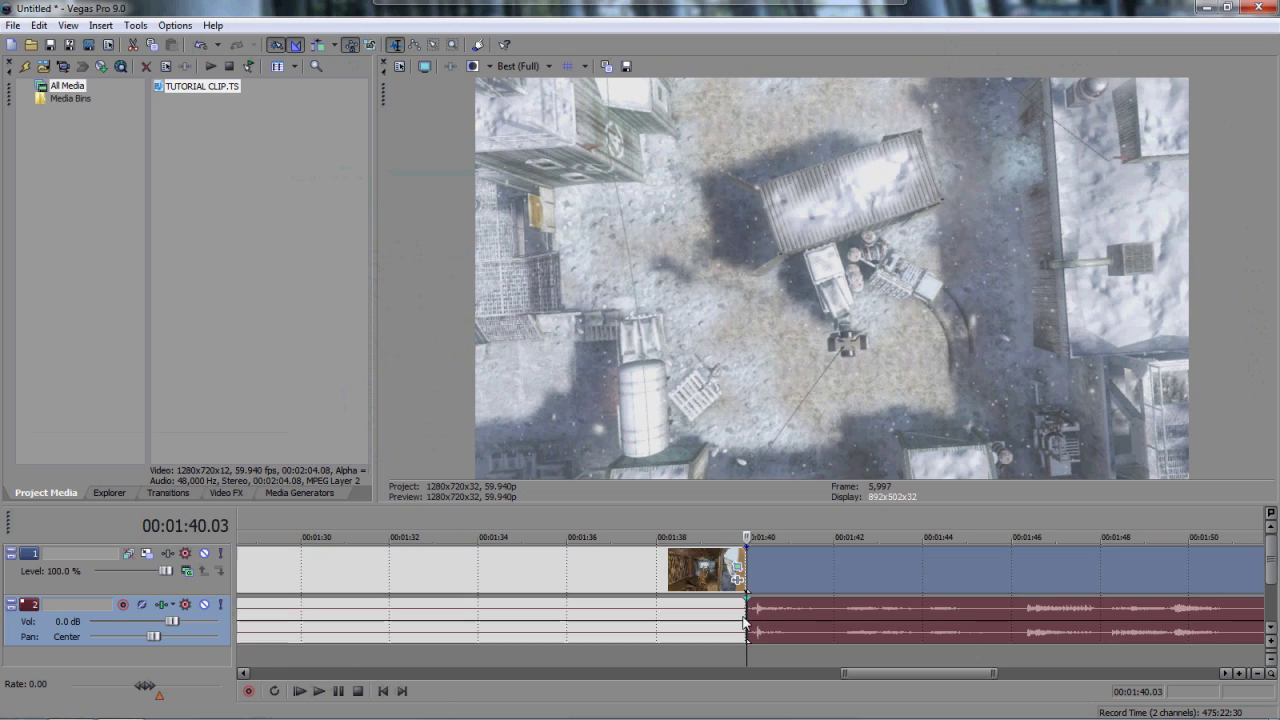
# Delete the long middle segment that ends at the new split, leaving the gap open.
pyautogui.click(692, 590)
pyautogui.scroll(-3, 707, 594)
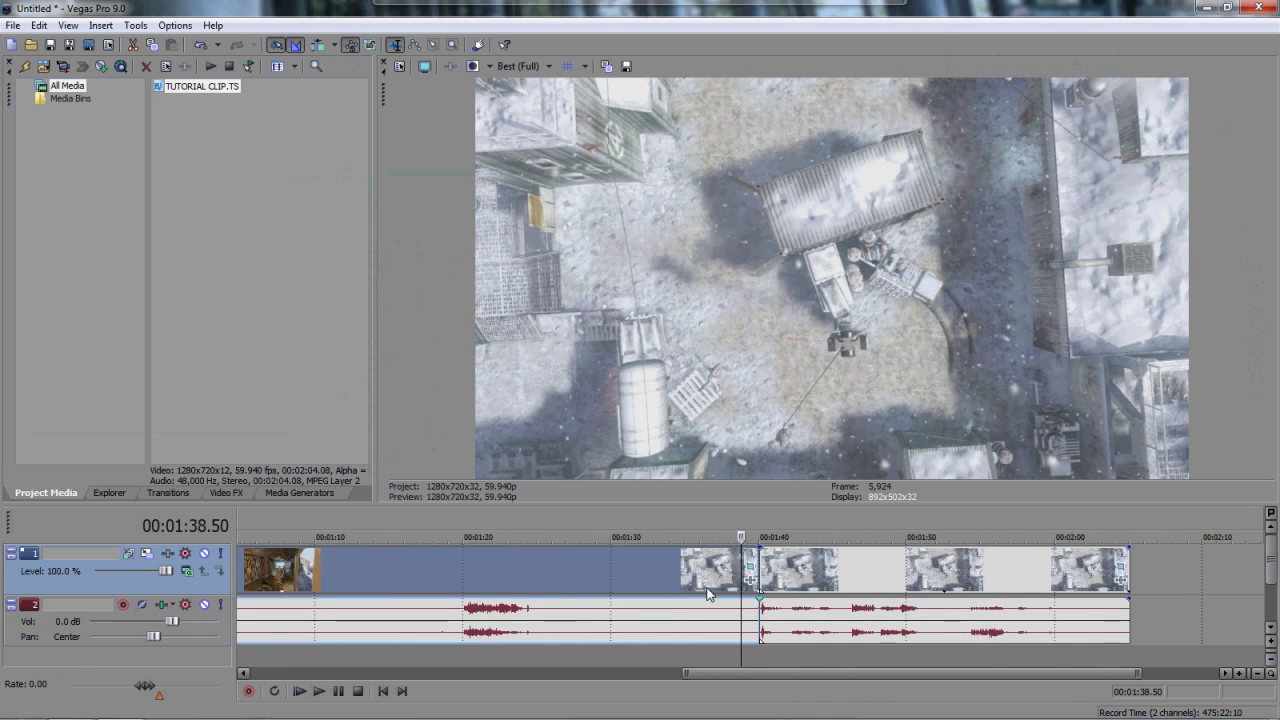
pyautogui.scroll(-2, 707, 594)
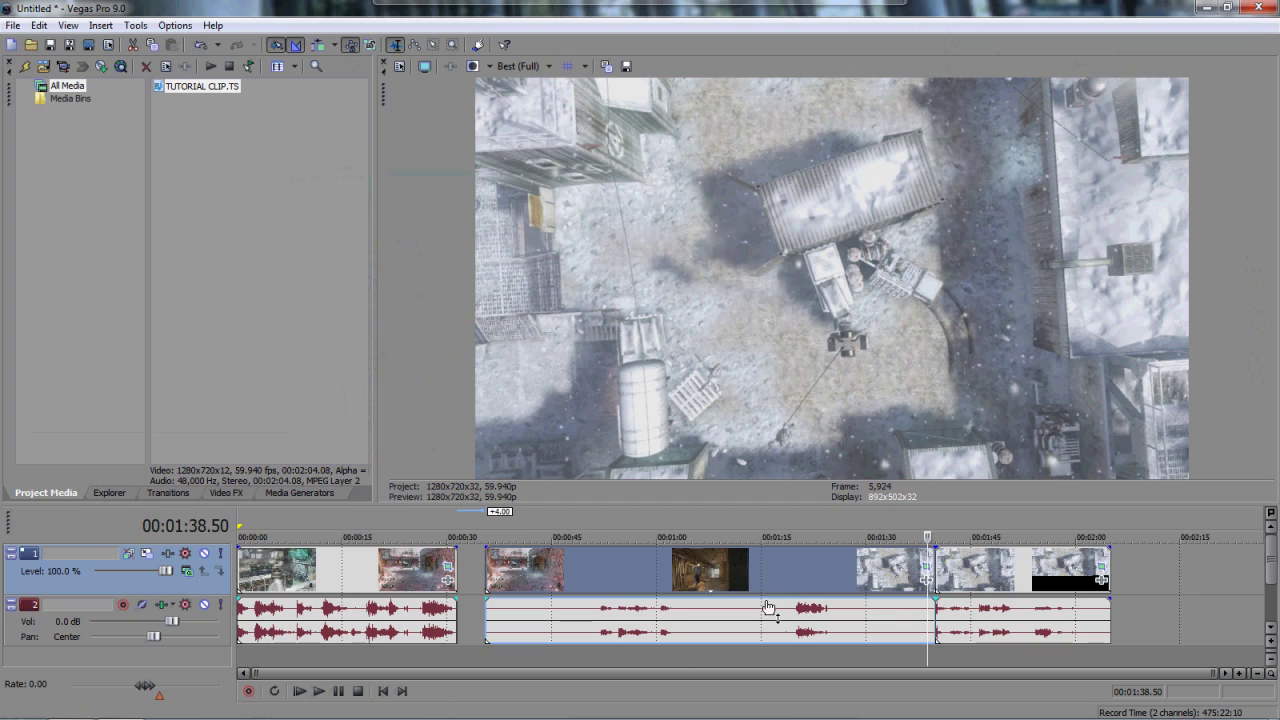
pyautogui.press('Delete')
# Split the closing clip at 00:01:59.42, after its last audio burst, and delete the remainder.
pyautogui.click(1072, 609)
pyautogui.scroll(1, 1078, 613)
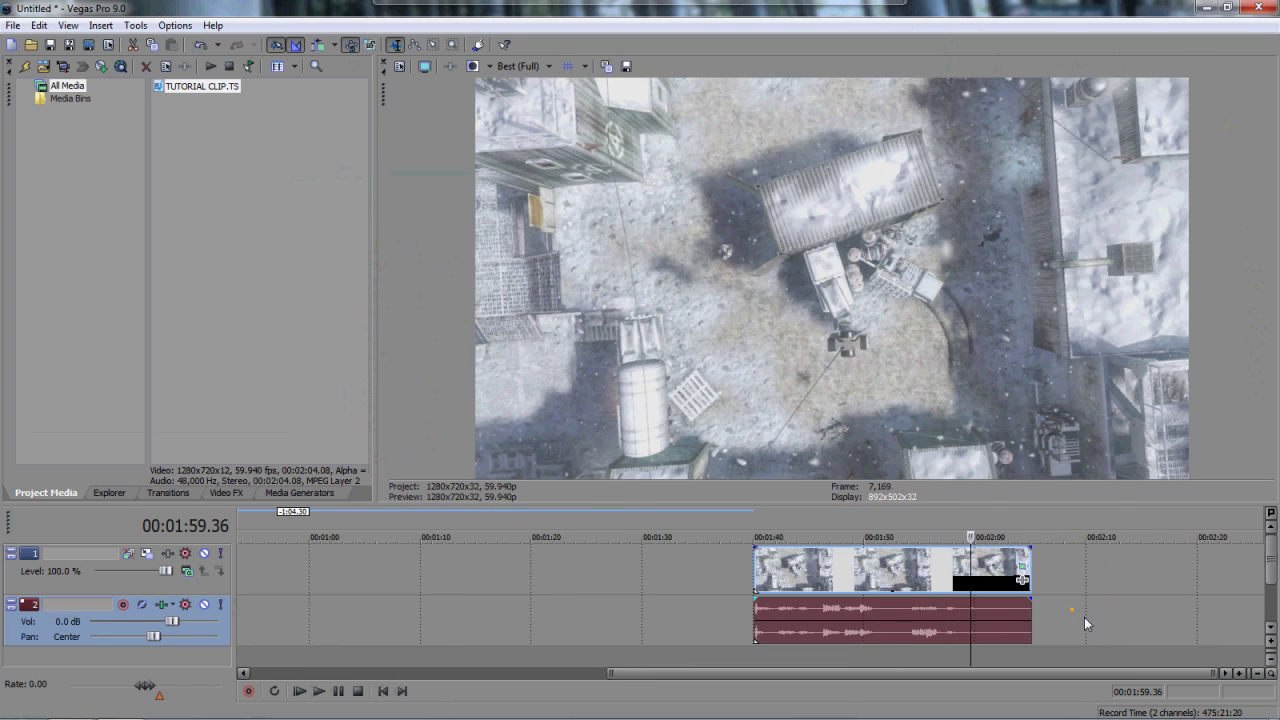
pyautogui.scroll(2, 1075, 612)
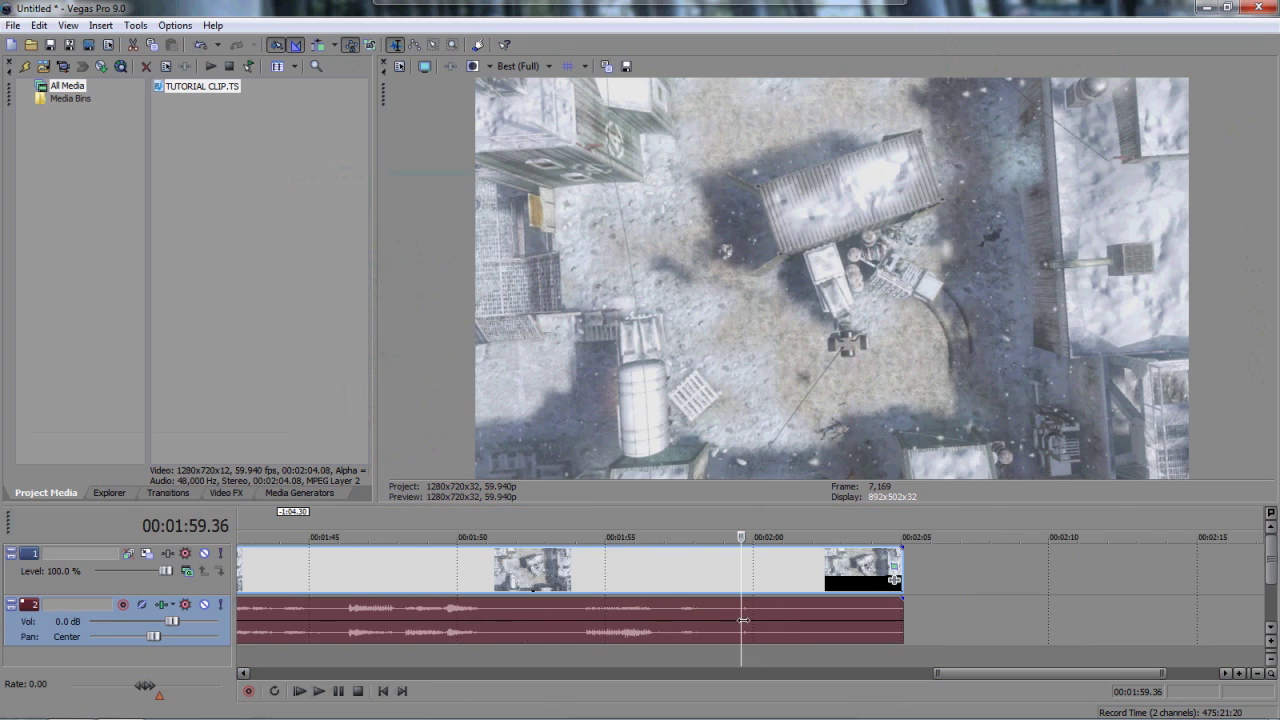
pyautogui.click(744, 609)
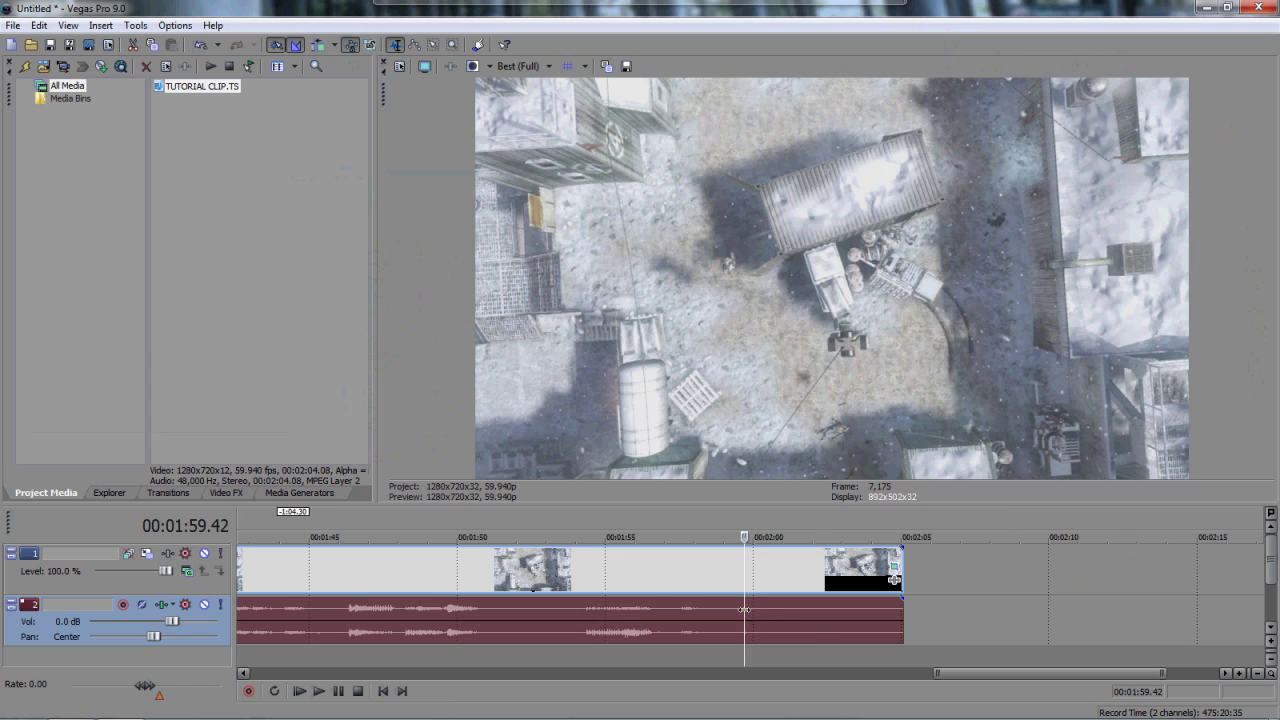
pyautogui.press('s')
pyautogui.click(789, 579)
pyautogui.press('Delete')
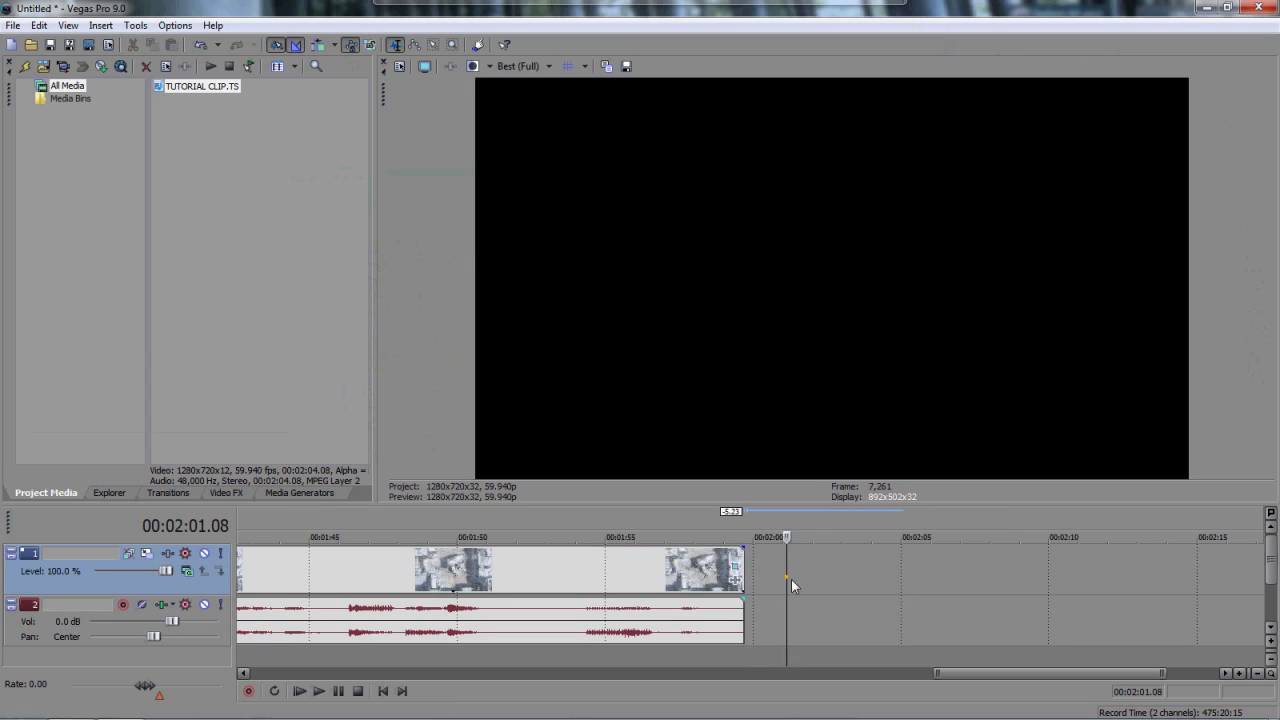
pyautogui.scroll(-1, 795, 582)
pyautogui.scroll(-3, 795, 582)
pyautogui.moveTo(604, 504); pyautogui.dragTo(613, 474)
pyautogui.scroll(-1, 418, 626)
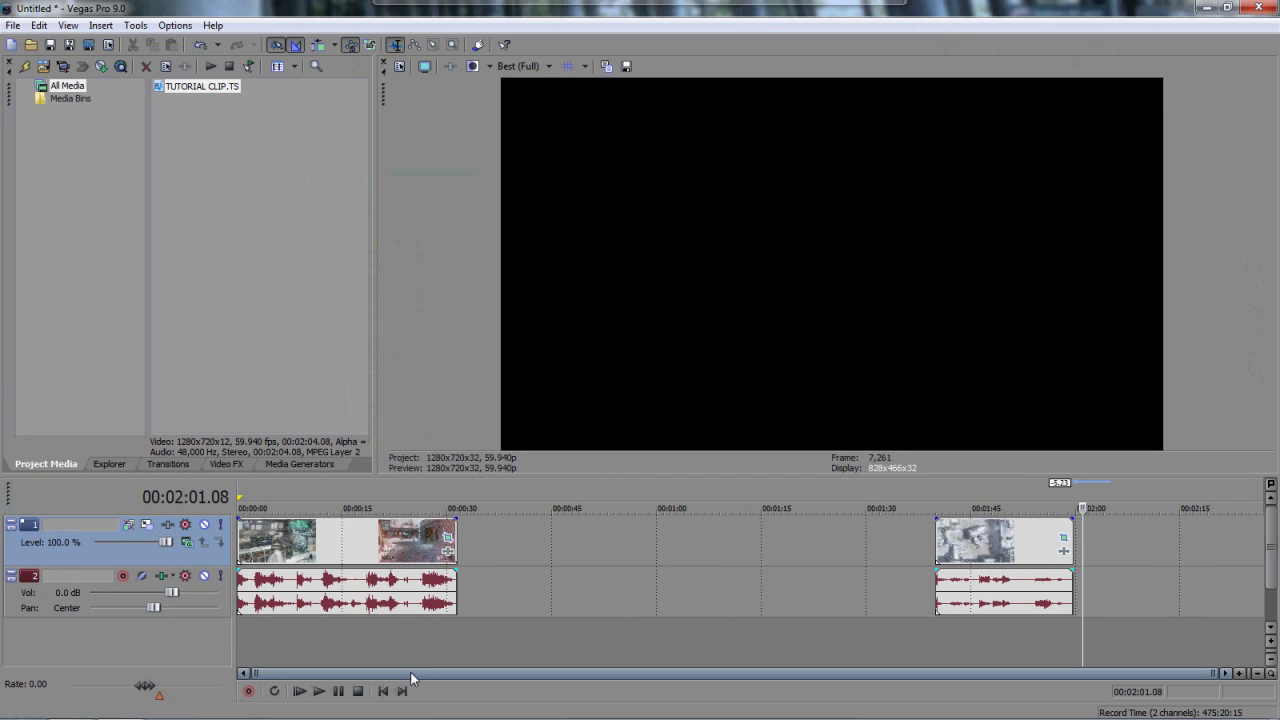
pyautogui.moveTo(986, 574); pyautogui.dragTo(588, 582)
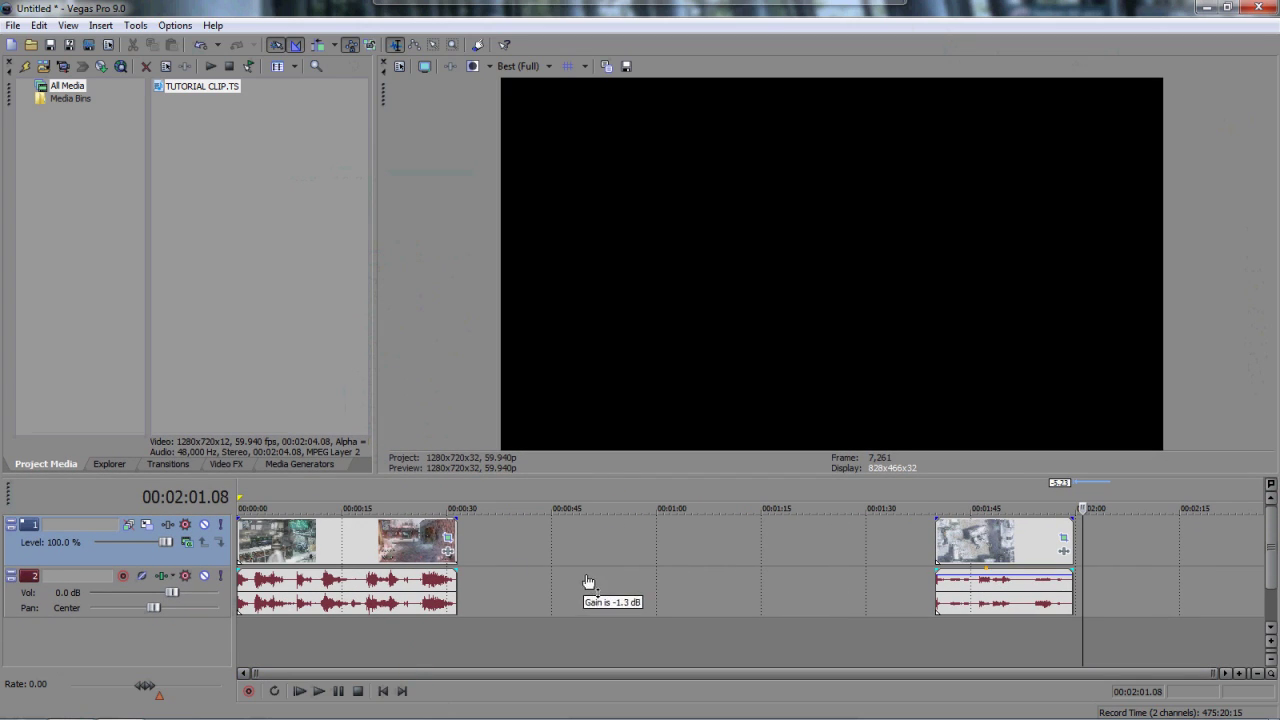
pyautogui.moveTo(1001, 541); pyautogui.dragTo(771, 551)
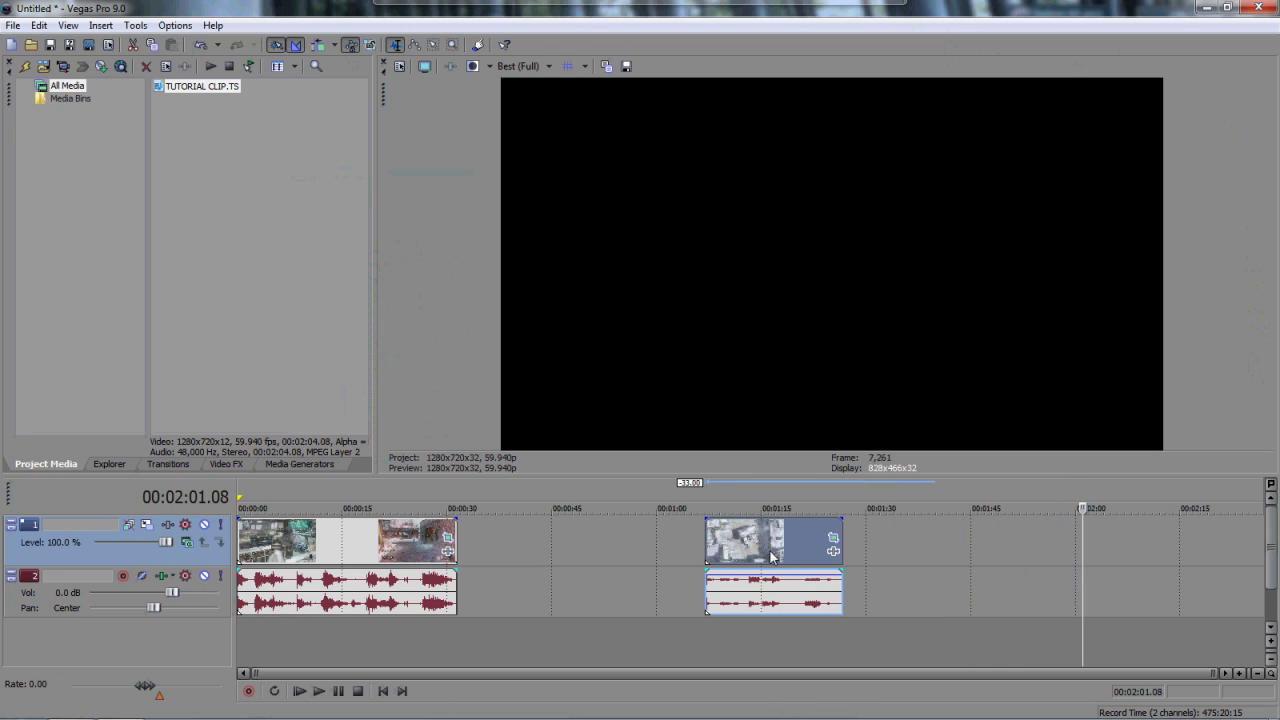
pyautogui.hotkey('ctrl', 'z')
# Move the closing clip 1:05.25 earlier so it sits shortly after the first clip, and give the timeline more height.
pyautogui.moveTo(1009, 555); pyautogui.dragTo(560, 555)
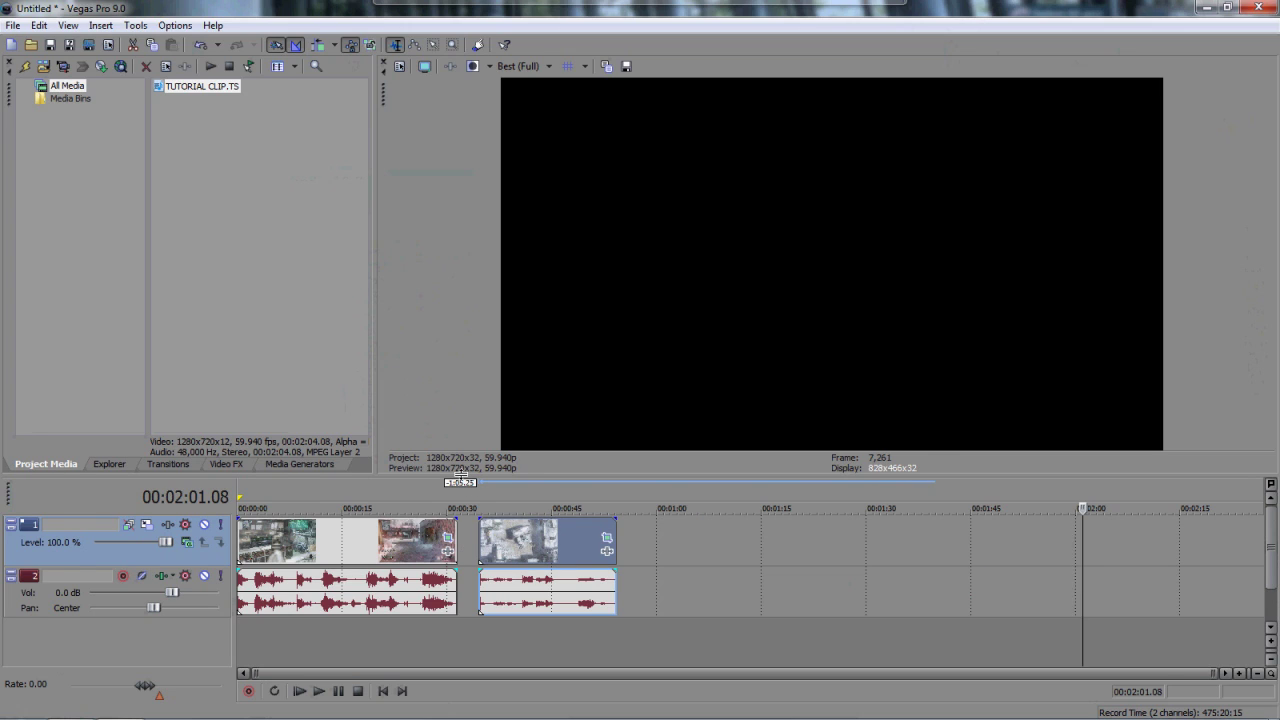
pyautogui.moveTo(460, 477); pyautogui.dragTo(460, 425)
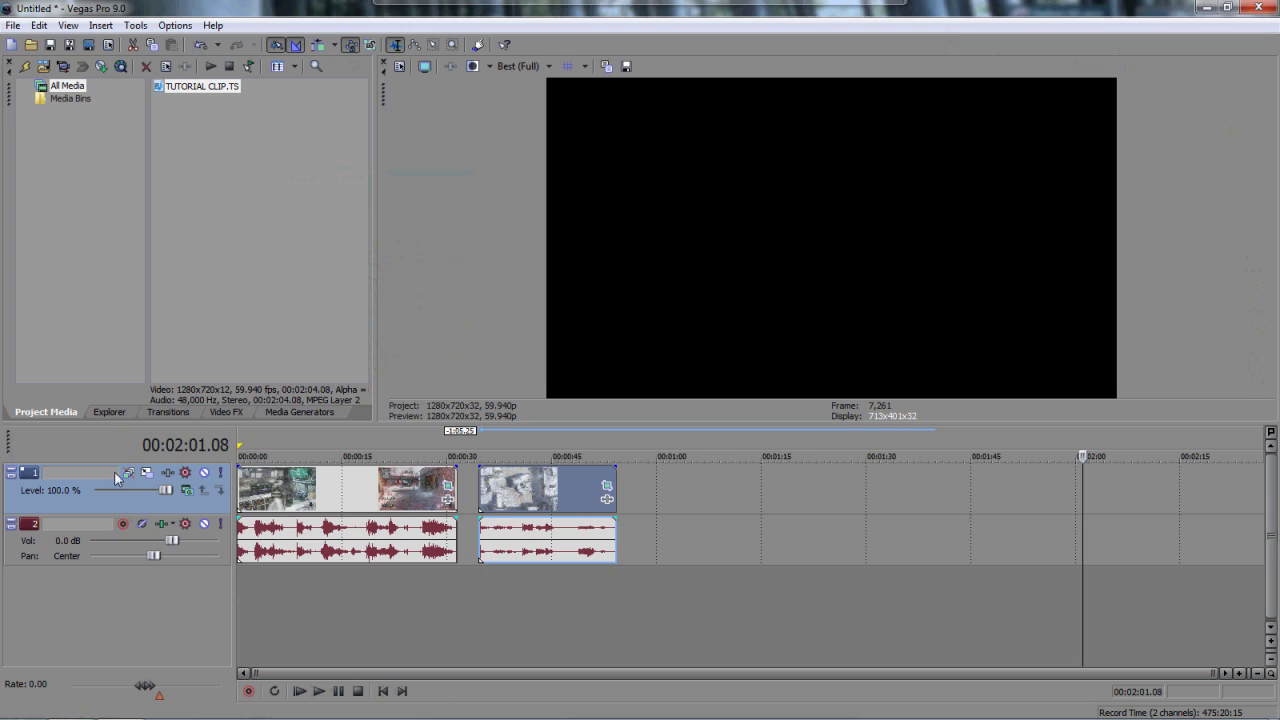
# Move the closing clip's video and audio onto new tracks 3 and 4, overlapping the first clip in time, and heighten the timeline.
pyautogui.moveTo(511, 497); pyautogui.dragTo(436, 612)
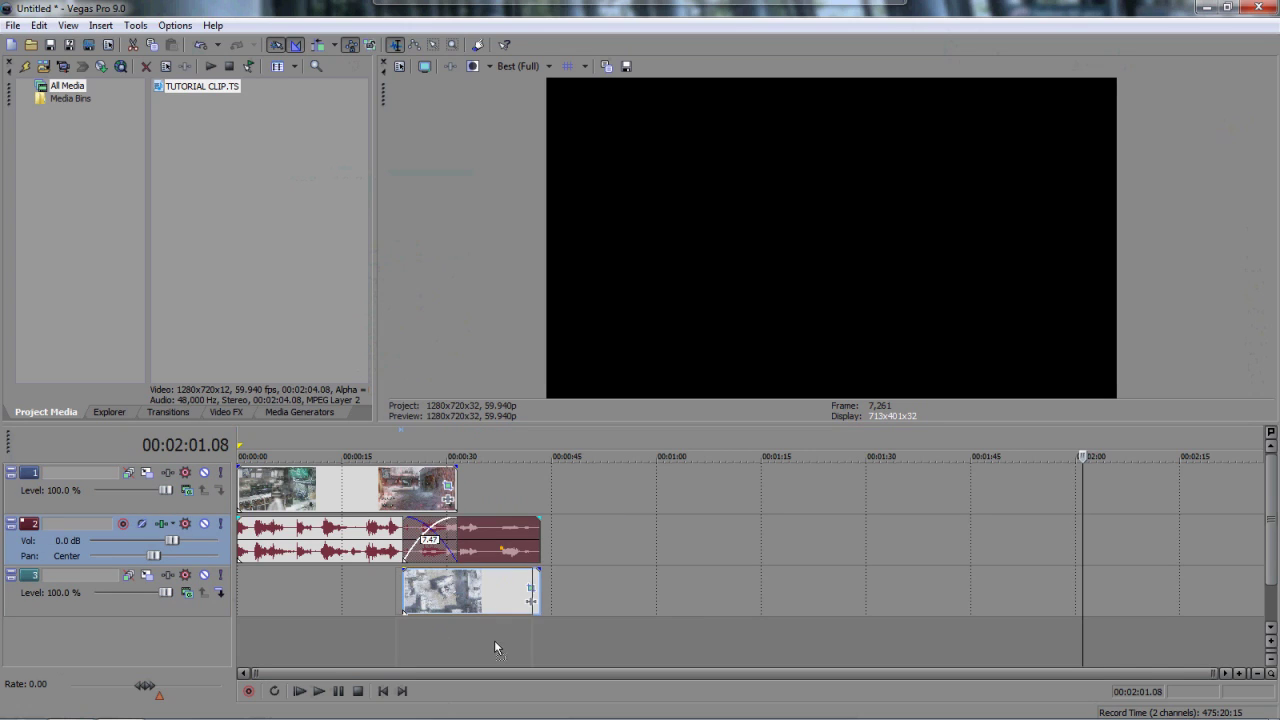
pyautogui.moveTo(500, 545); pyautogui.dragTo(502, 644)
pyautogui.moveTo(475, 538); pyautogui.dragTo(406, 538)
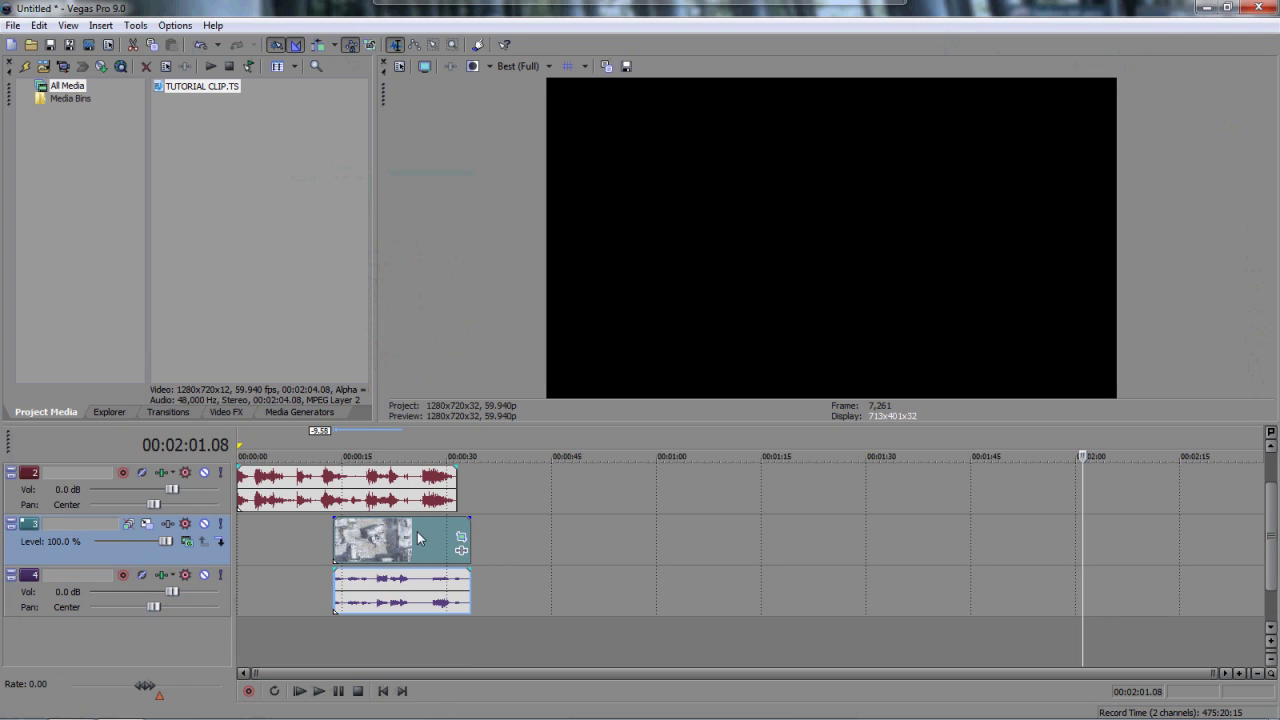
pyautogui.moveTo(215, 428); pyautogui.dragTo(215, 298)
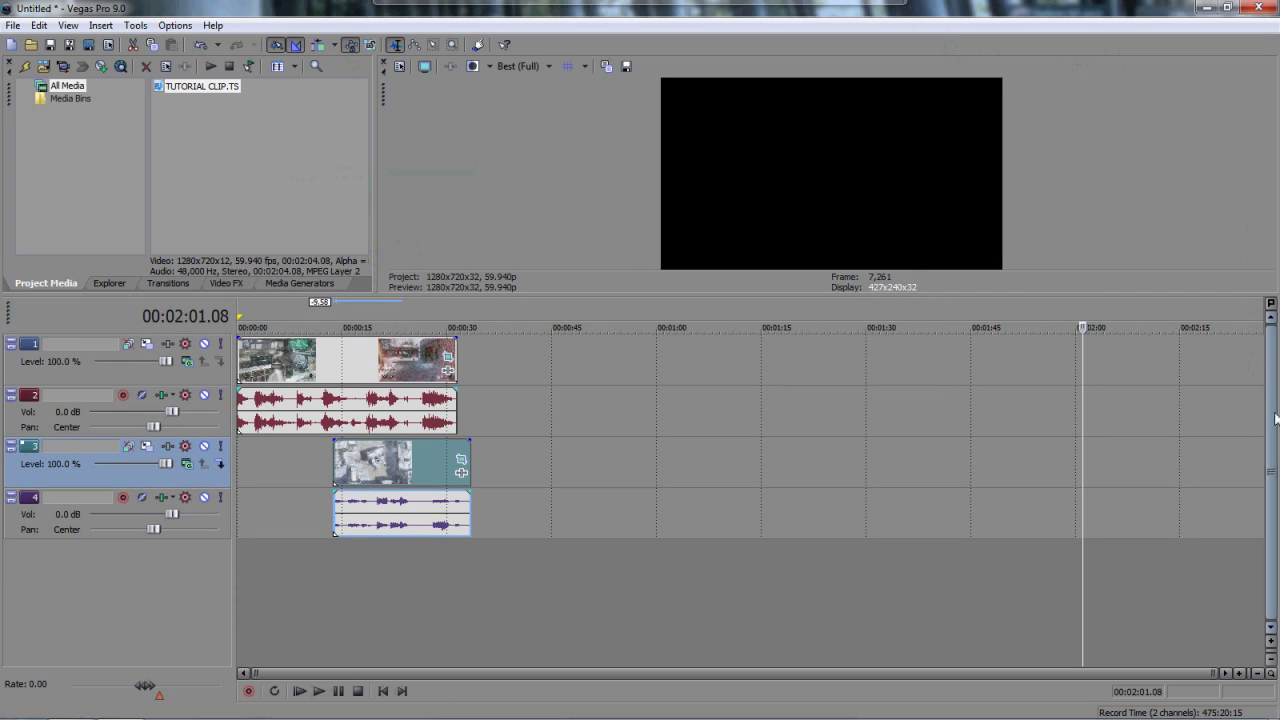
# Move tracks 3 and 4 above the first clip's tracks, shift the overhead clip 3.33 later, and preview it at 00:00:22.54.
pyautogui.keyDown('ctrl'); pyautogui.click(30, 531); pyautogui.keyUp('ctrl')
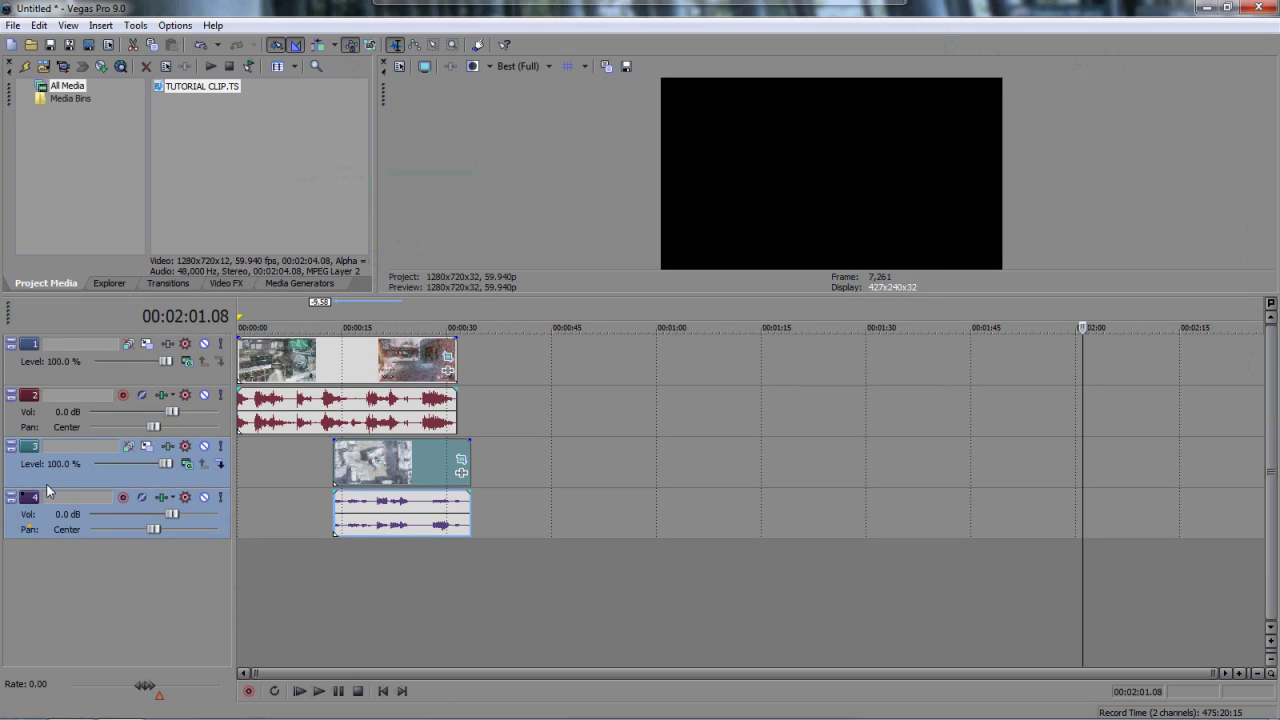
pyautogui.moveTo(46, 484); pyautogui.dragTo(148, 336)
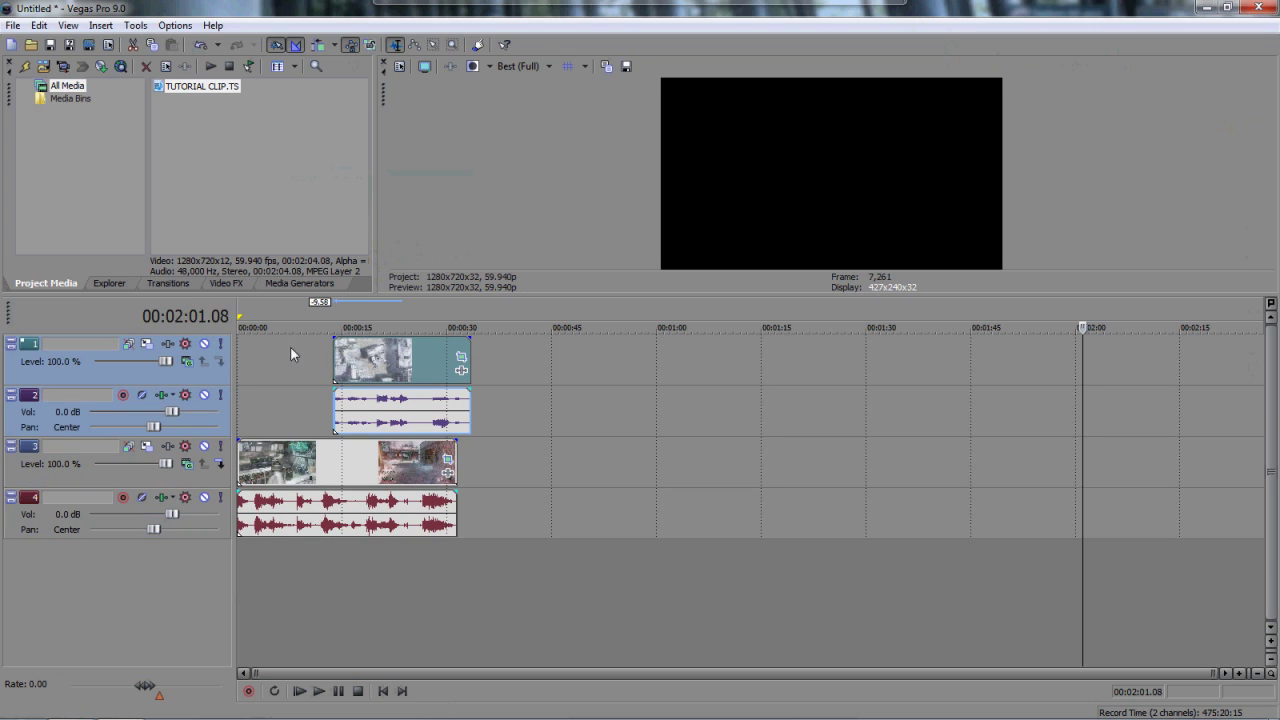
pyautogui.moveTo(388, 383); pyautogui.dragTo(413, 383)
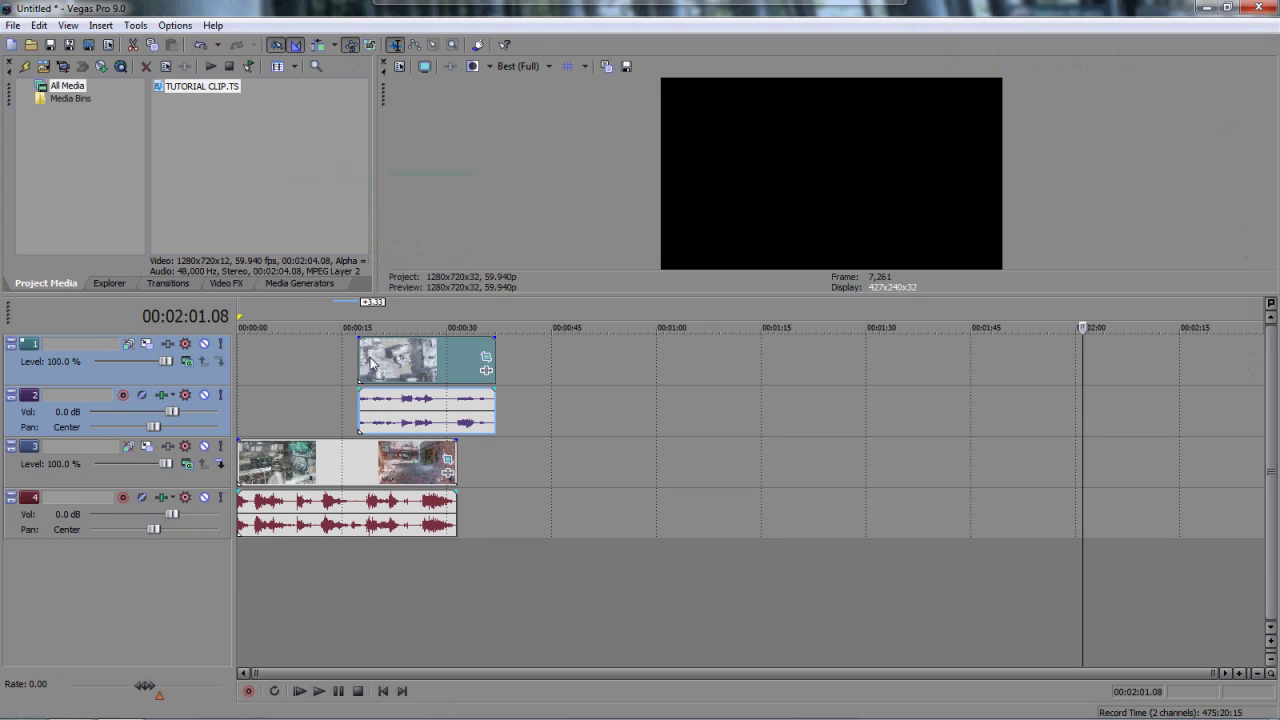
pyautogui.click(397, 366)
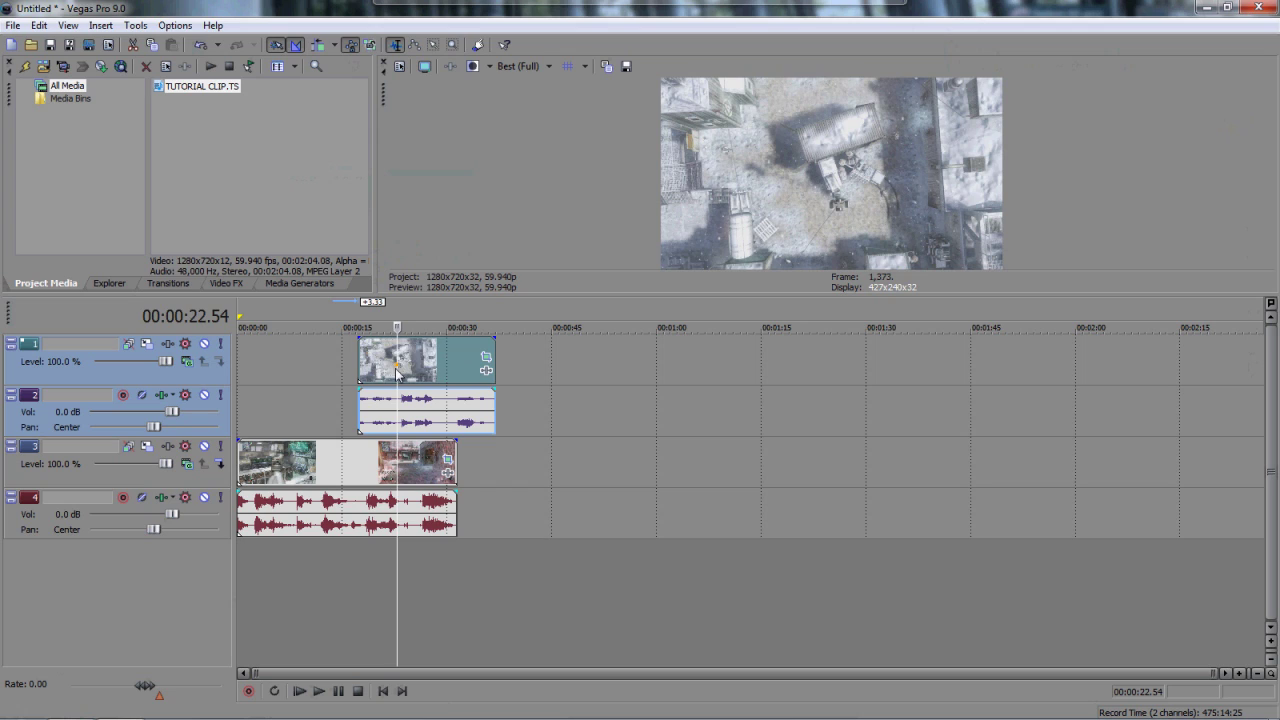
# Enlarge the preview and play the overlapping clips from 00:00:15.42 to about 00:00:20.09.
pyautogui.moveTo(545, 303); pyautogui.dragTo(541, 420)
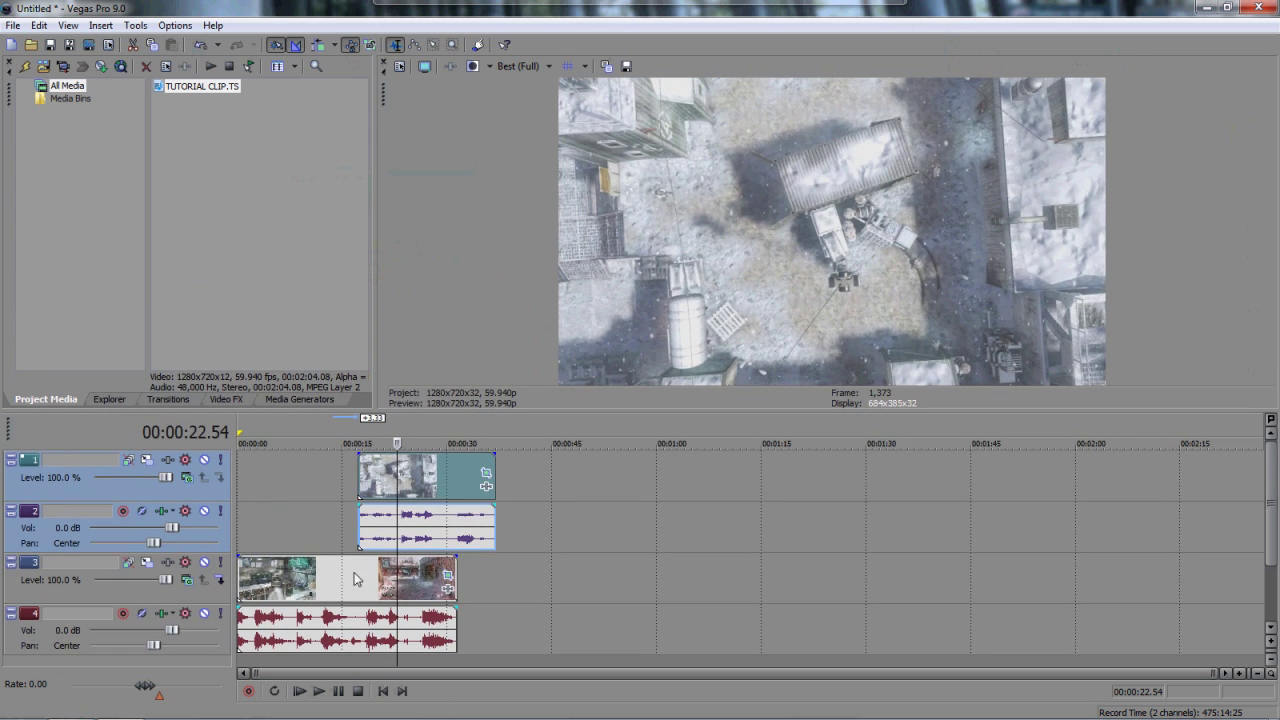
pyautogui.click(346, 537)
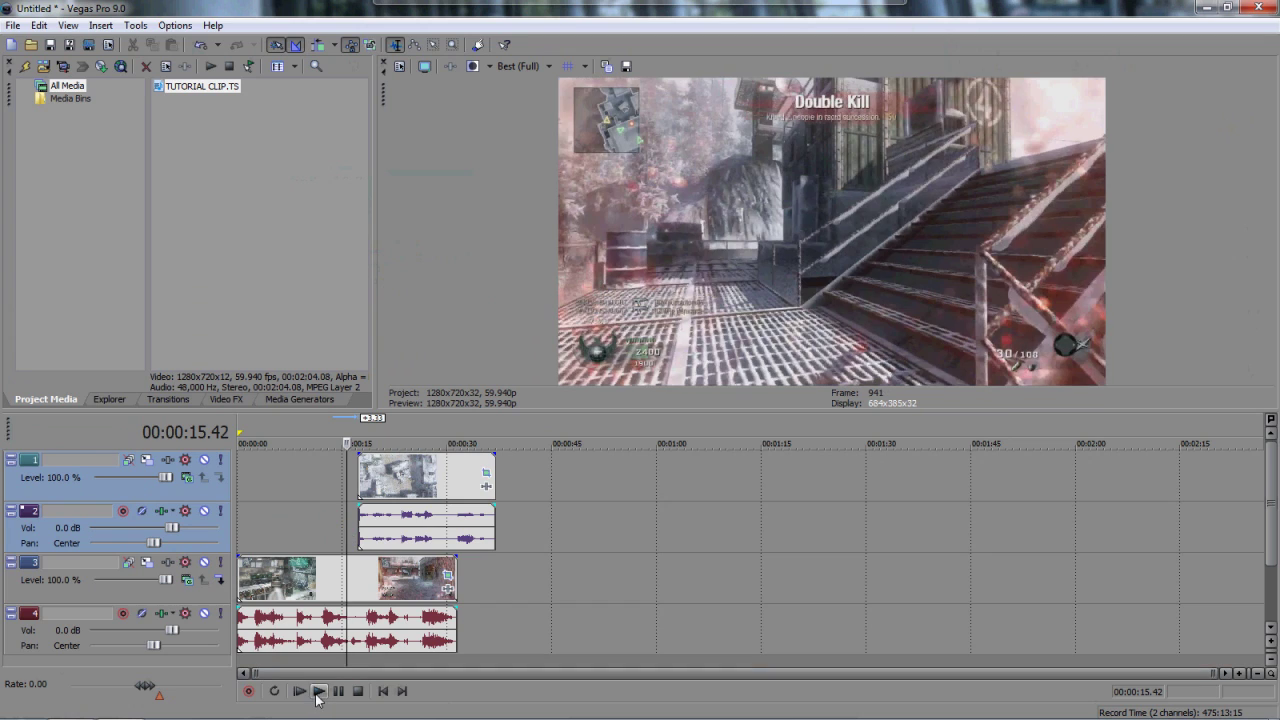
pyautogui.click(318, 693)
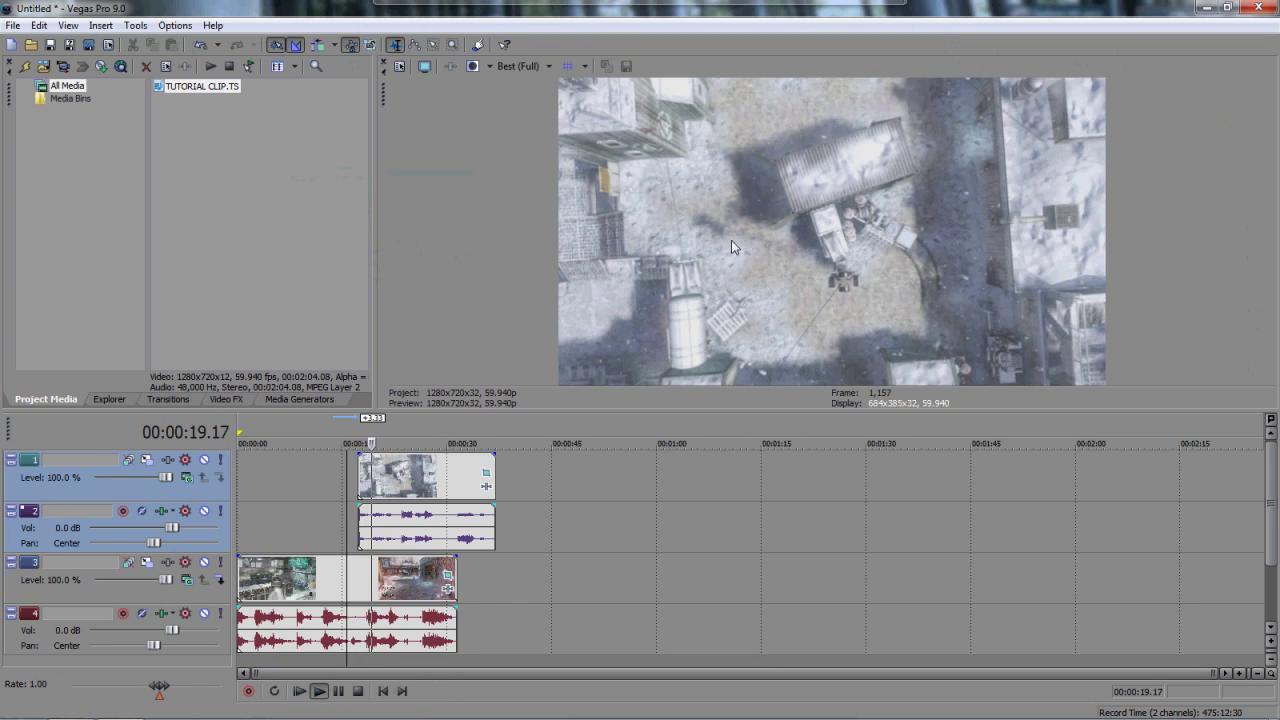
pyautogui.click(338, 691)
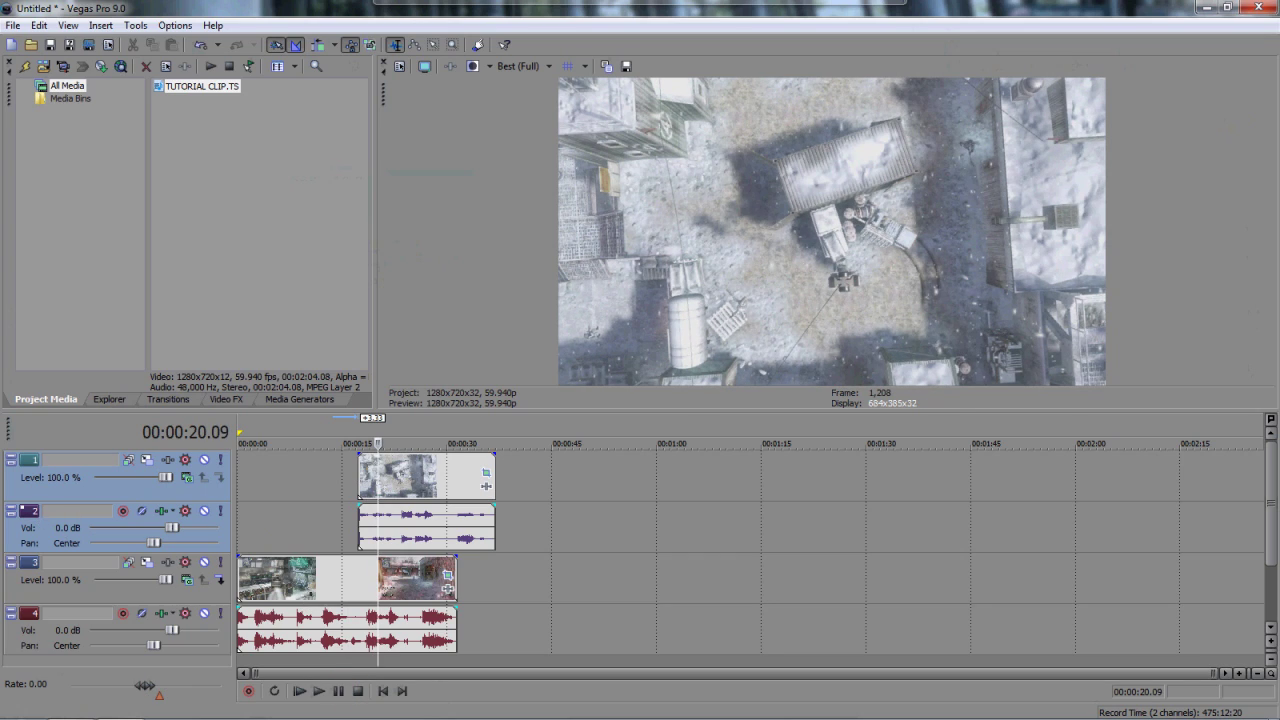
# Minimize audio tracks 2 and 4 and give the video preview more height.
pyautogui.click(22, 540)
pyautogui.click(11, 511)
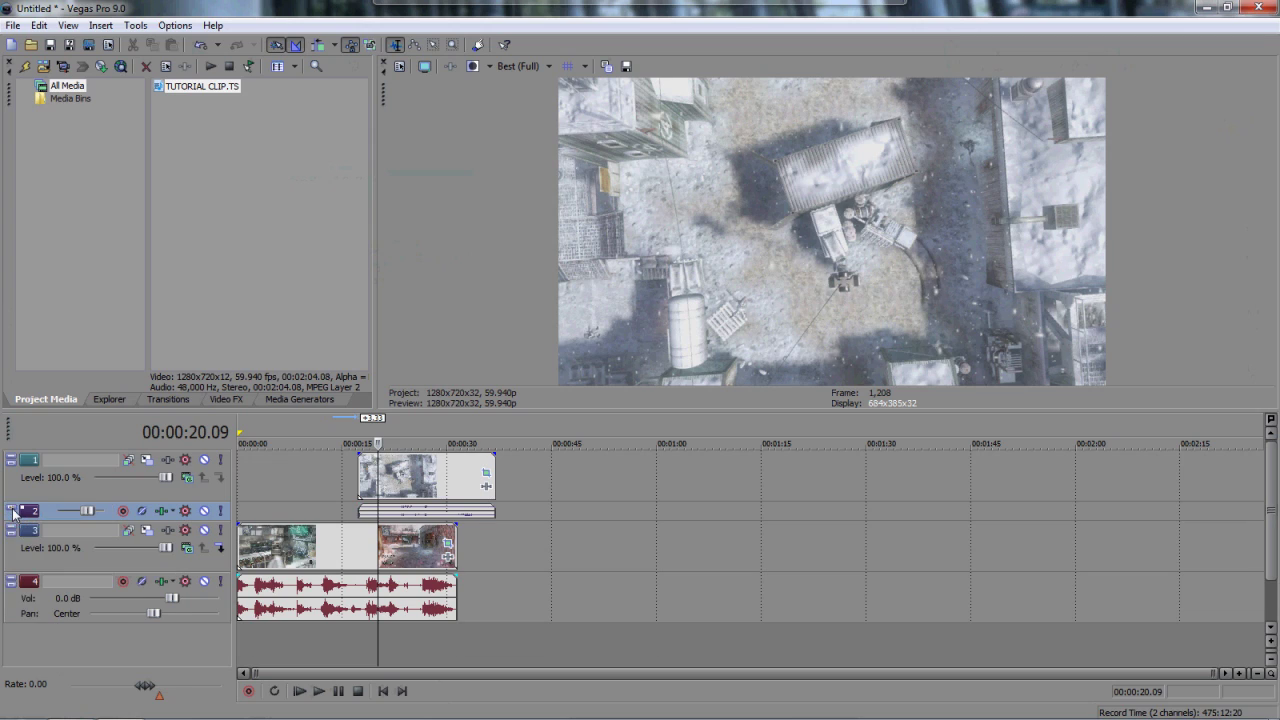
pyautogui.click(20, 600)
pyautogui.click(11, 581)
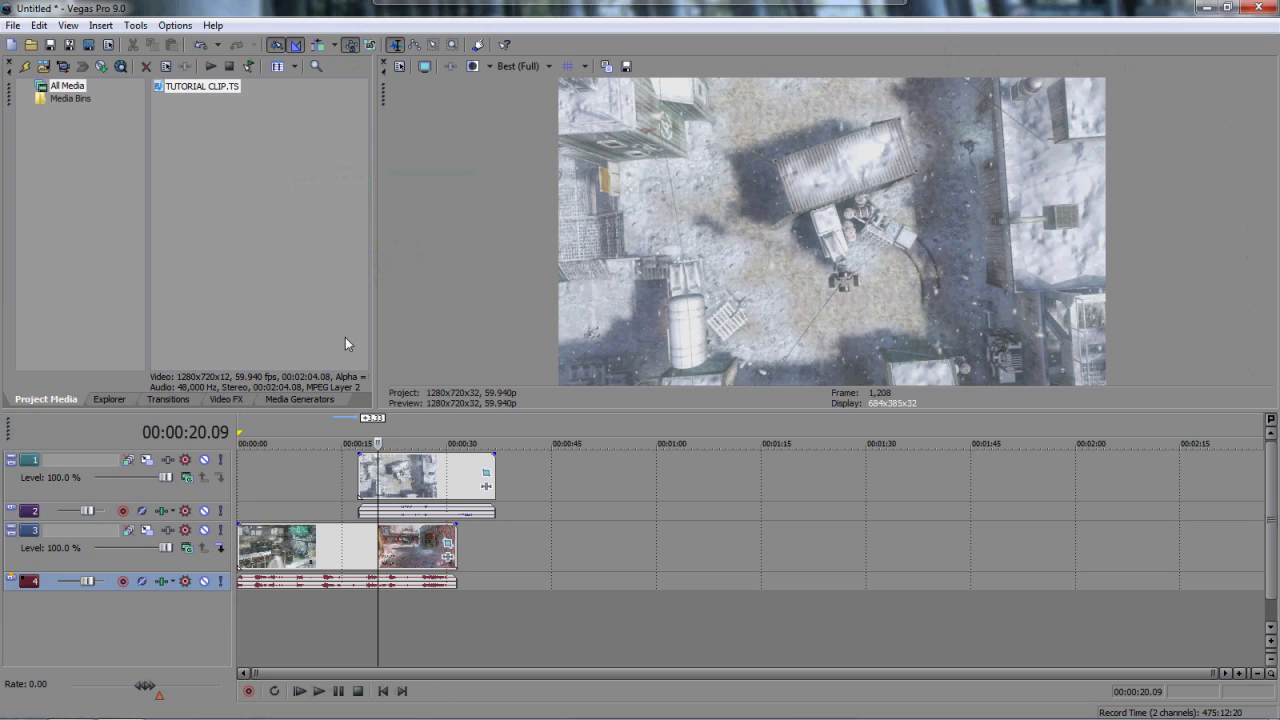
pyautogui.moveTo(330, 411); pyautogui.dragTo(312, 482)
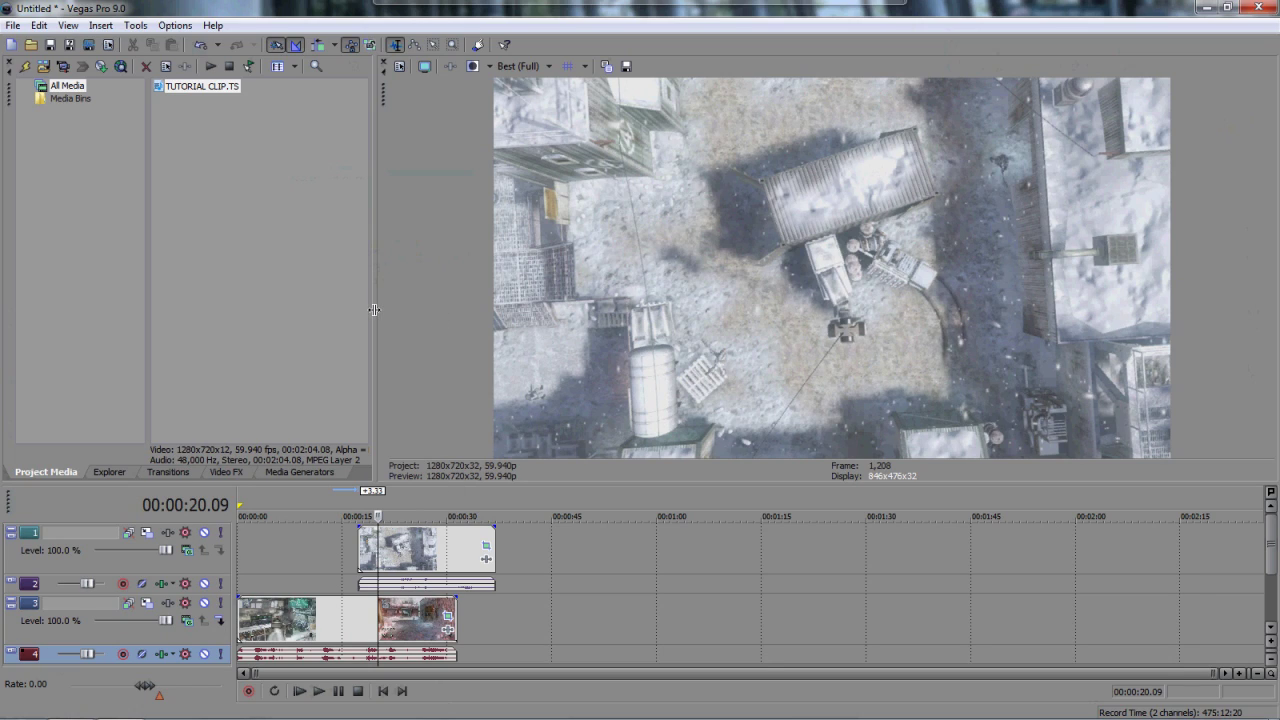
# Narrow the project media window and slightly increase the height of the video preview.
pyautogui.moveTo(373, 290); pyautogui.dragTo(305, 339)
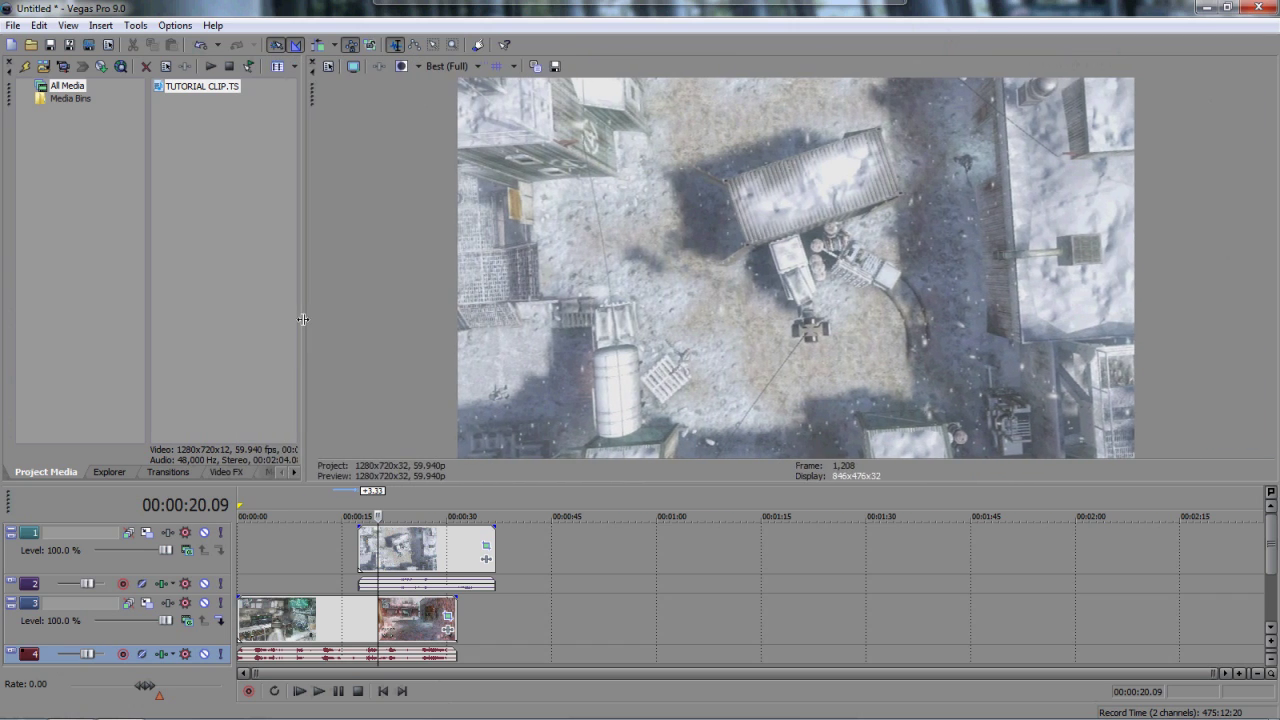
pyautogui.moveTo(311, 483)
pyautogui.mouseDown()
pyautogui.moveTo(311, 423)
pyautogui.moveTo(310, 487)
pyautogui.mouseUp()
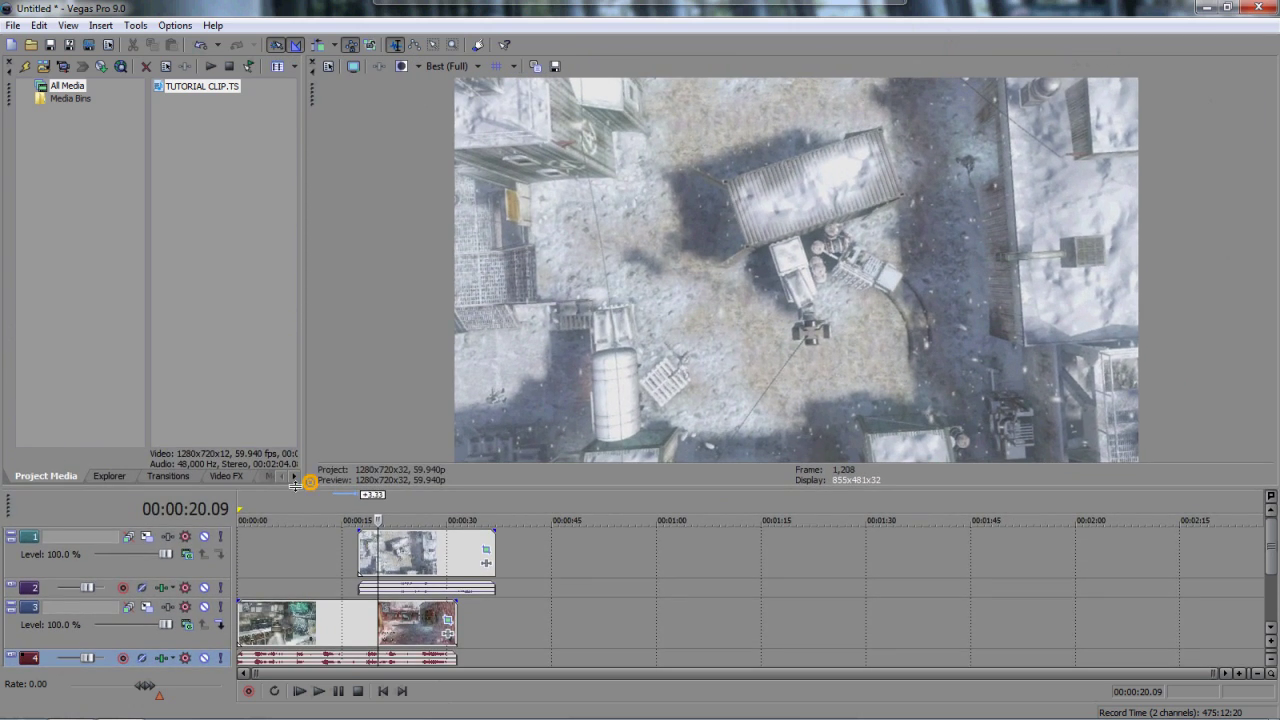
# Look through the window layout options for organizing, saving and switching to a layout such as YouTube.
pyautogui.click(137, 26)
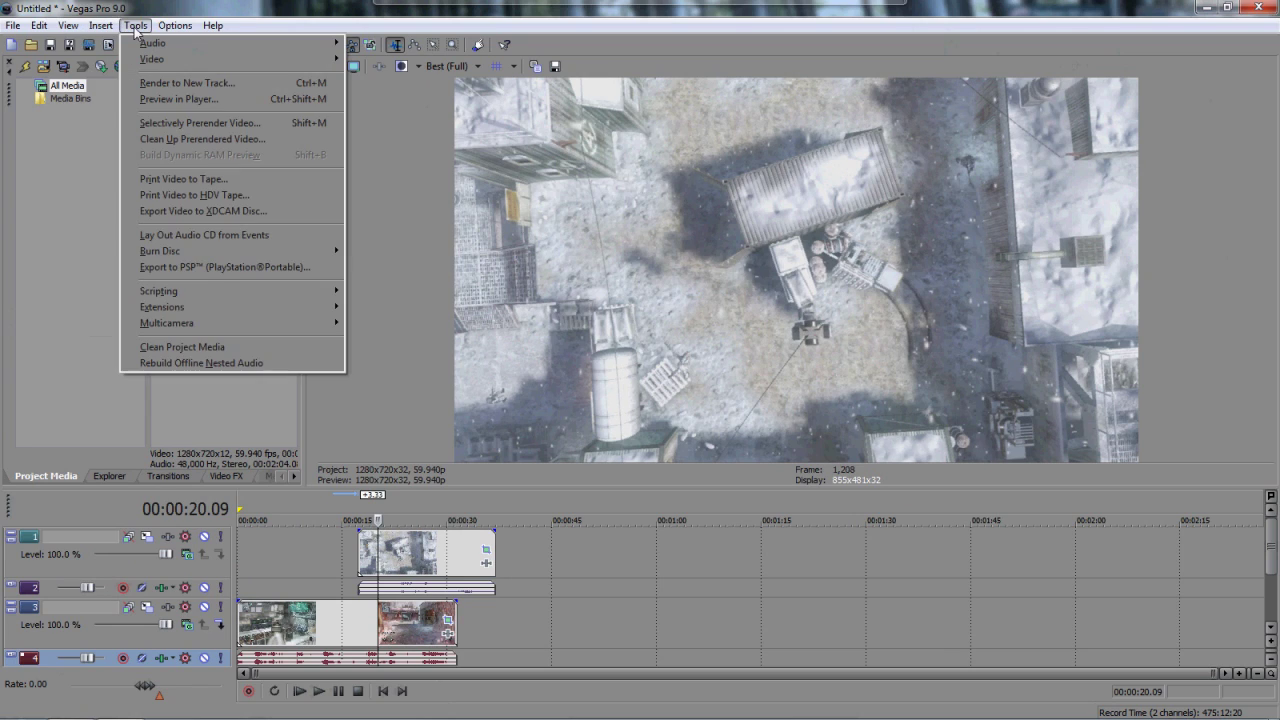
pyautogui.click(175, 26)
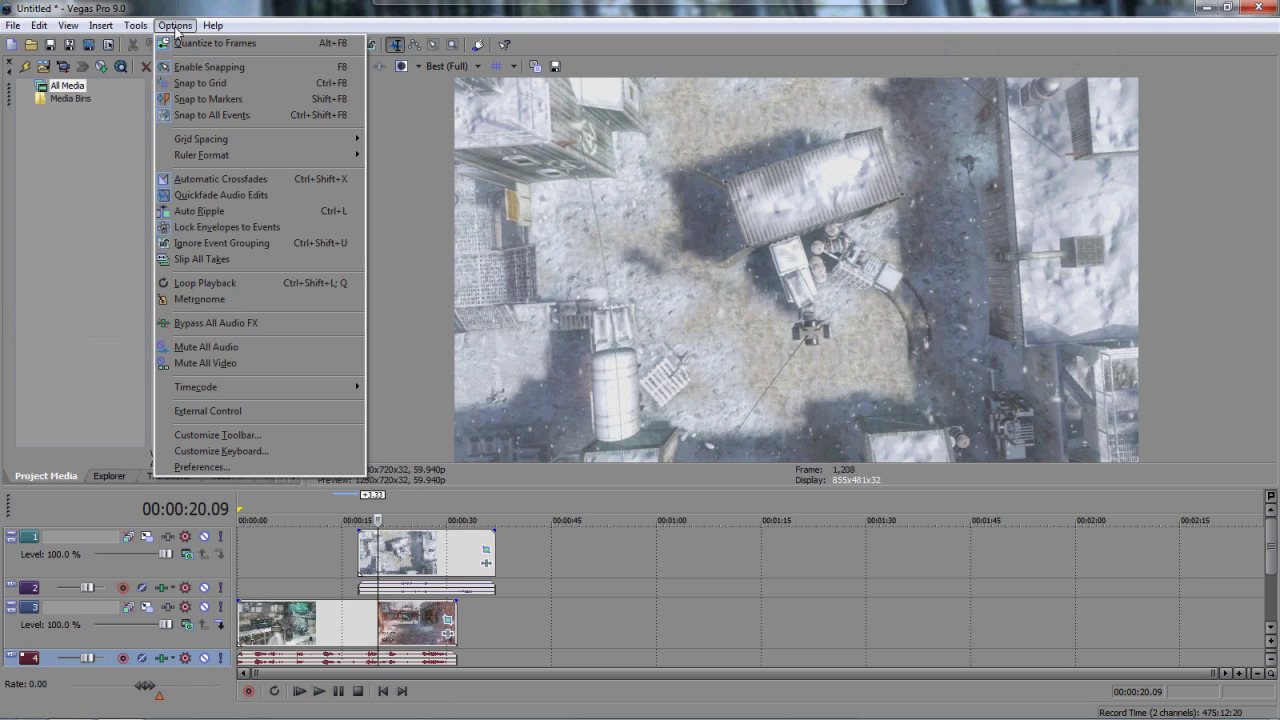
pyautogui.moveTo(78, 28)
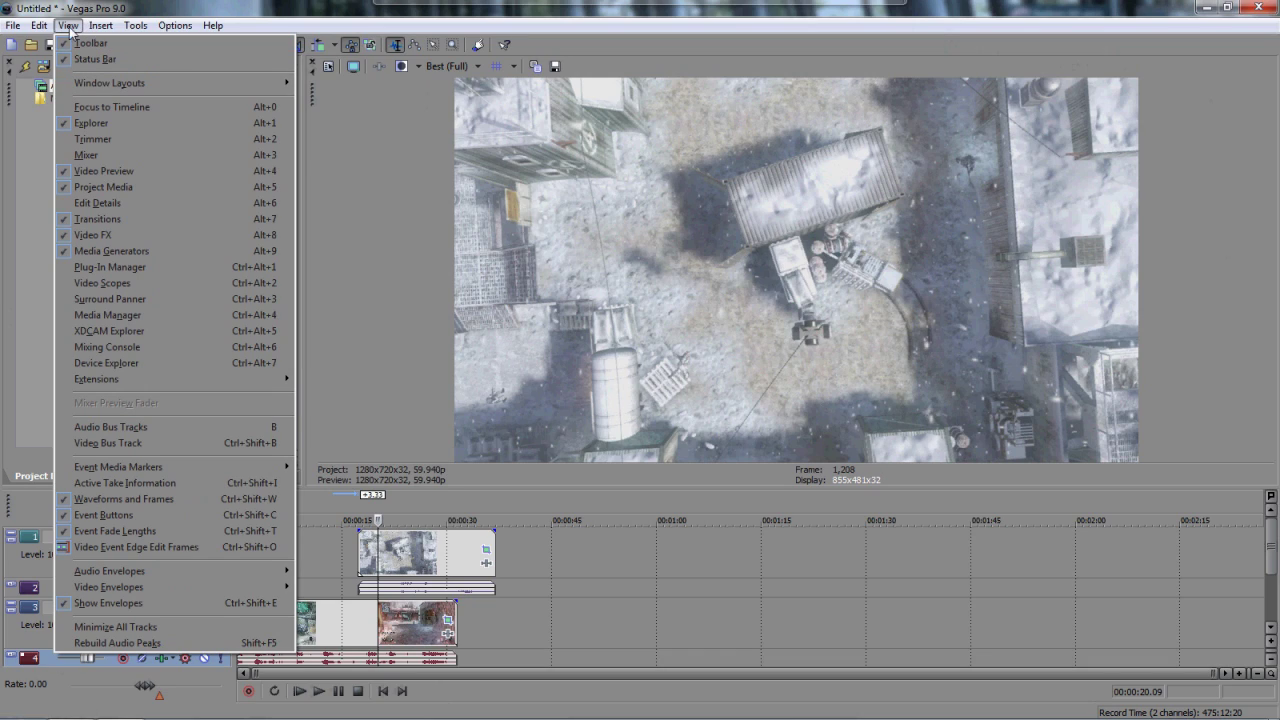
pyautogui.moveTo(122, 85)
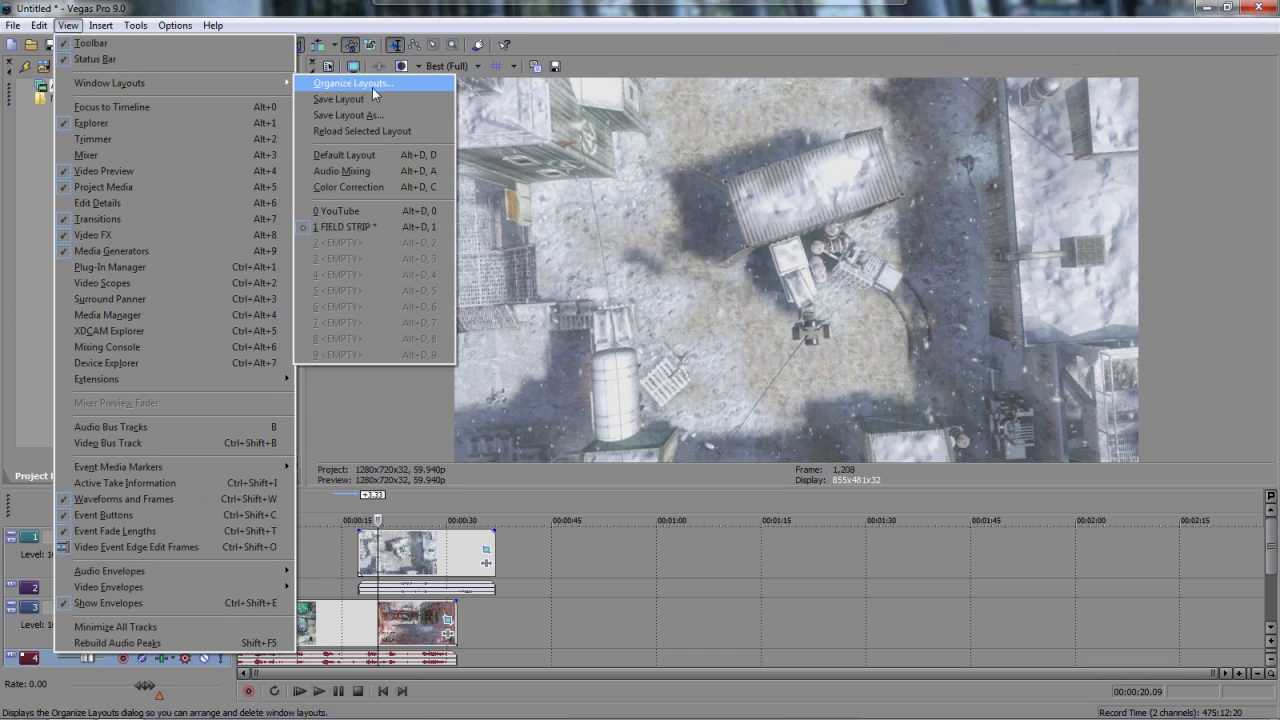
pyautogui.click(346, 211)
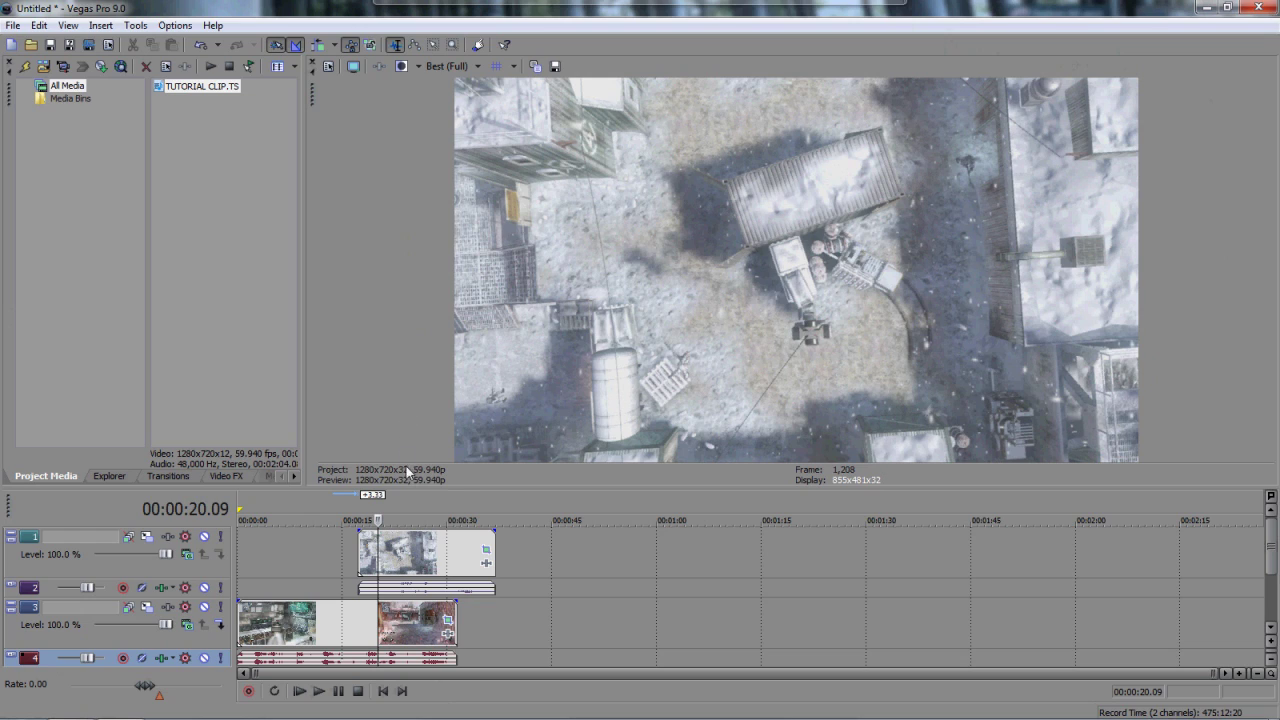
# Move the overhead clip on track 1 later by 11.28 and a further 6.31, clear of the first clip's end.
pyautogui.moveTo(406, 562); pyautogui.dragTo(487, 562)
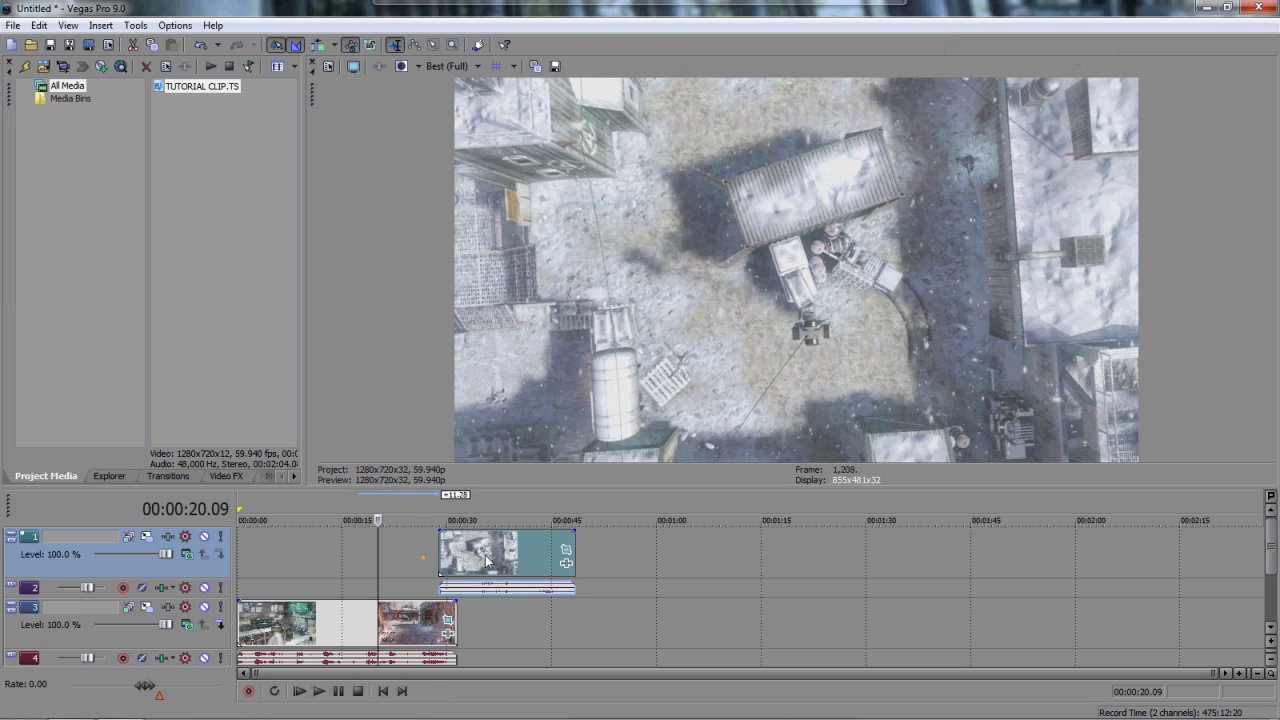
pyautogui.click(405, 615)
pyautogui.scroll(5, 405, 615)
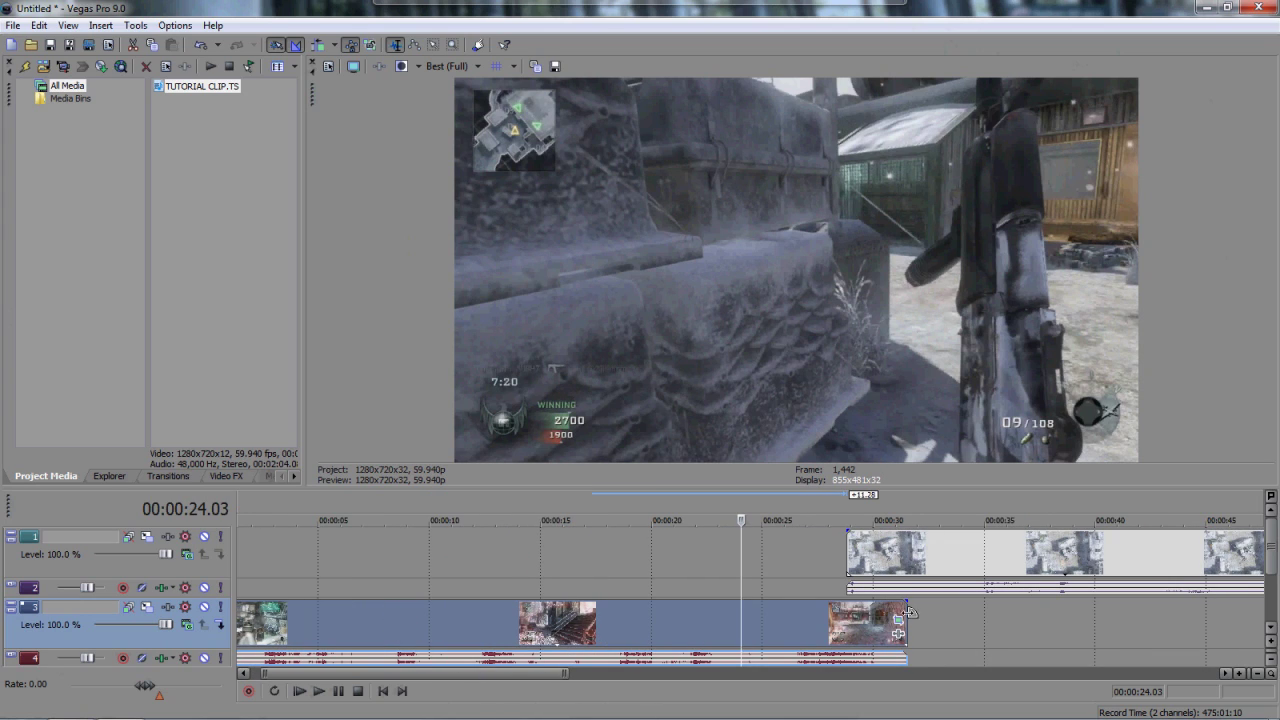
pyautogui.click(858, 625)
pyautogui.moveTo(912, 578); pyautogui.dragTo(1060, 578)
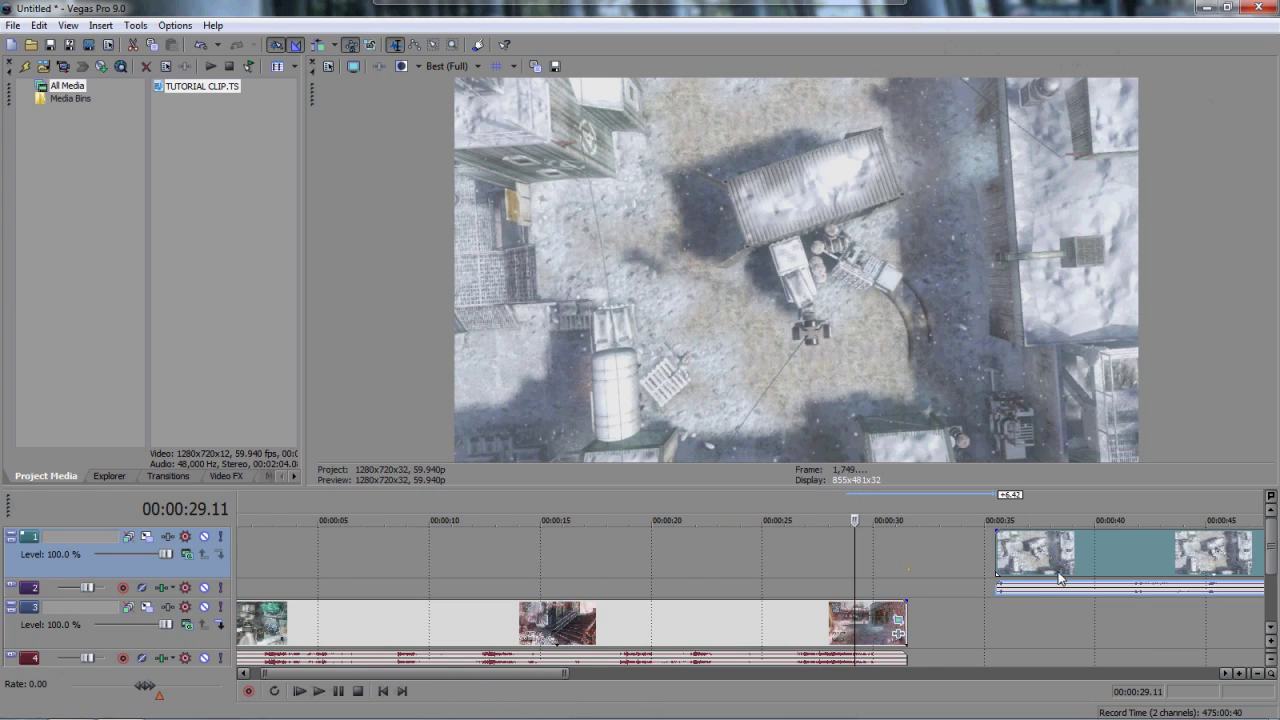
# Split the first clip on track 3 at 00:00:29.06 and save that preview frame as the still Image1.jpg.
pyautogui.click(840, 625)
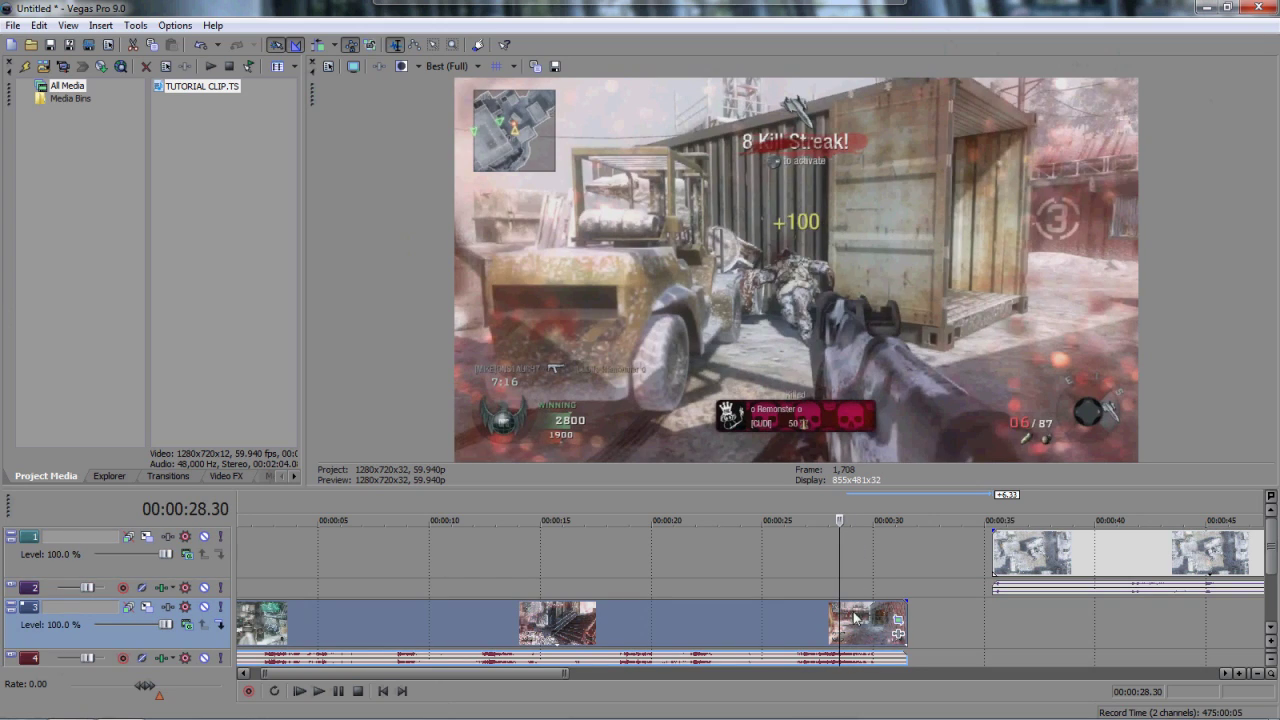
pyautogui.click(847, 618)
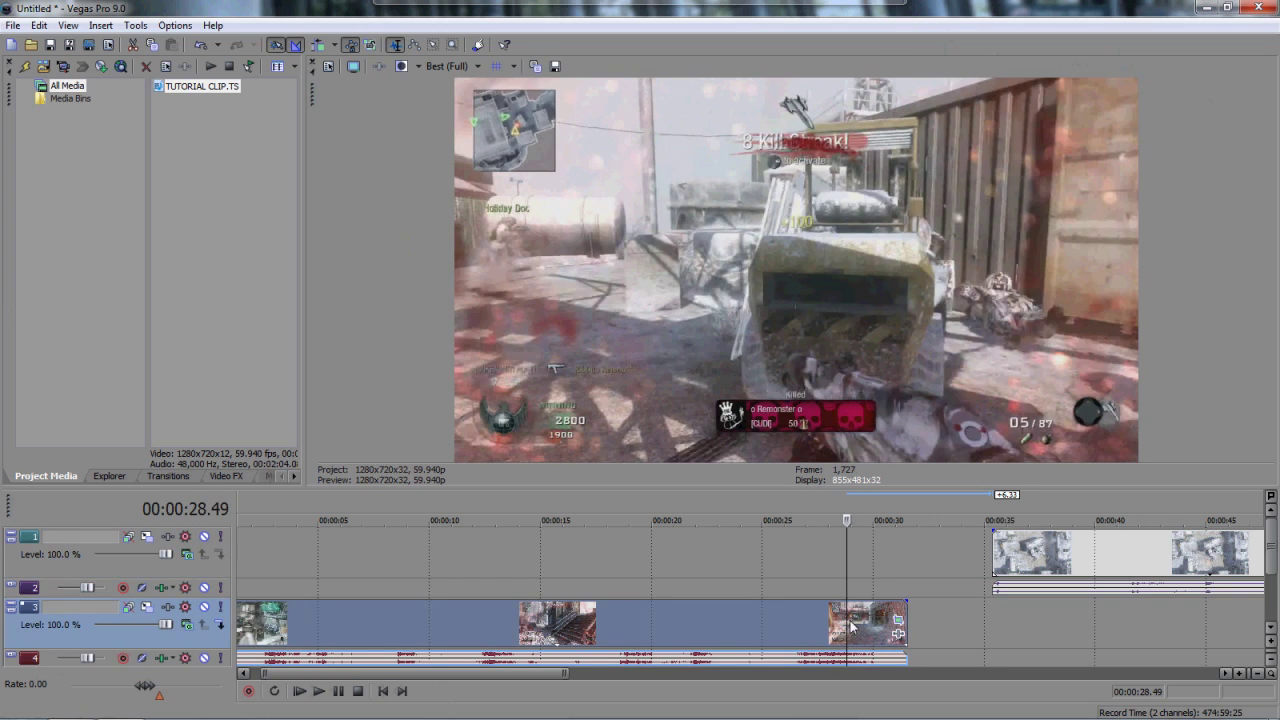
pyautogui.click(853, 627)
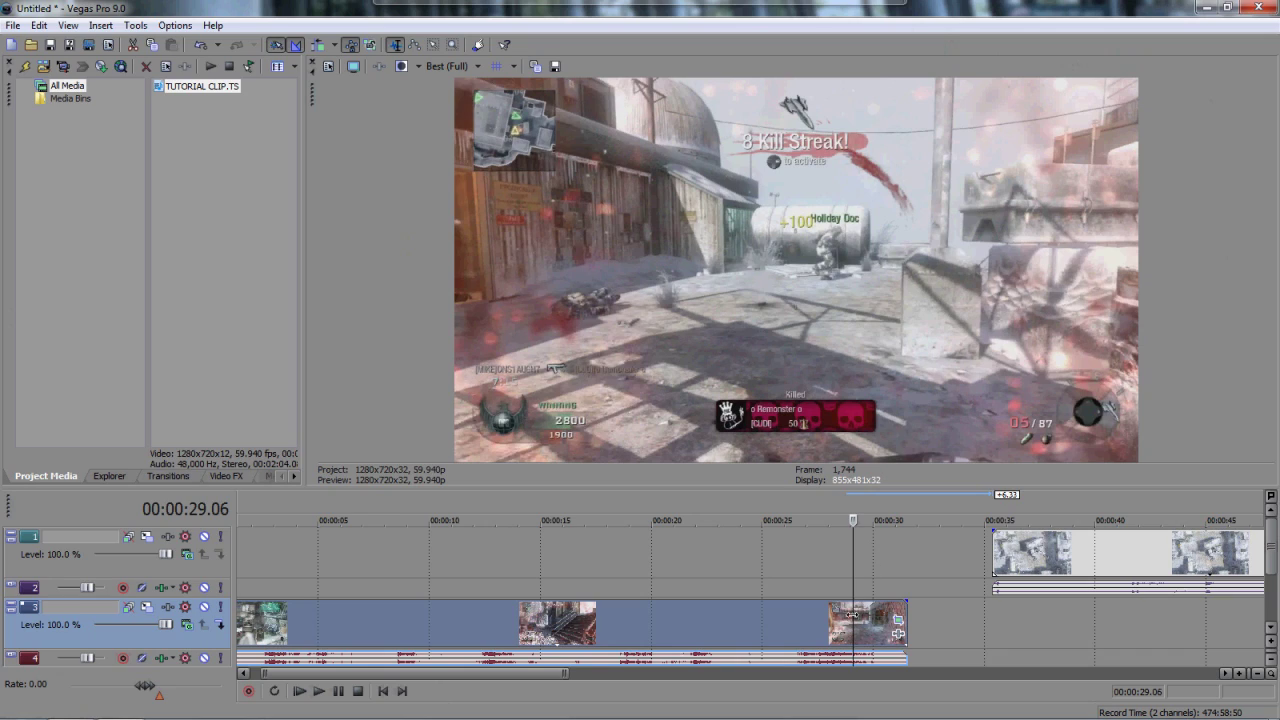
pyautogui.press('s')
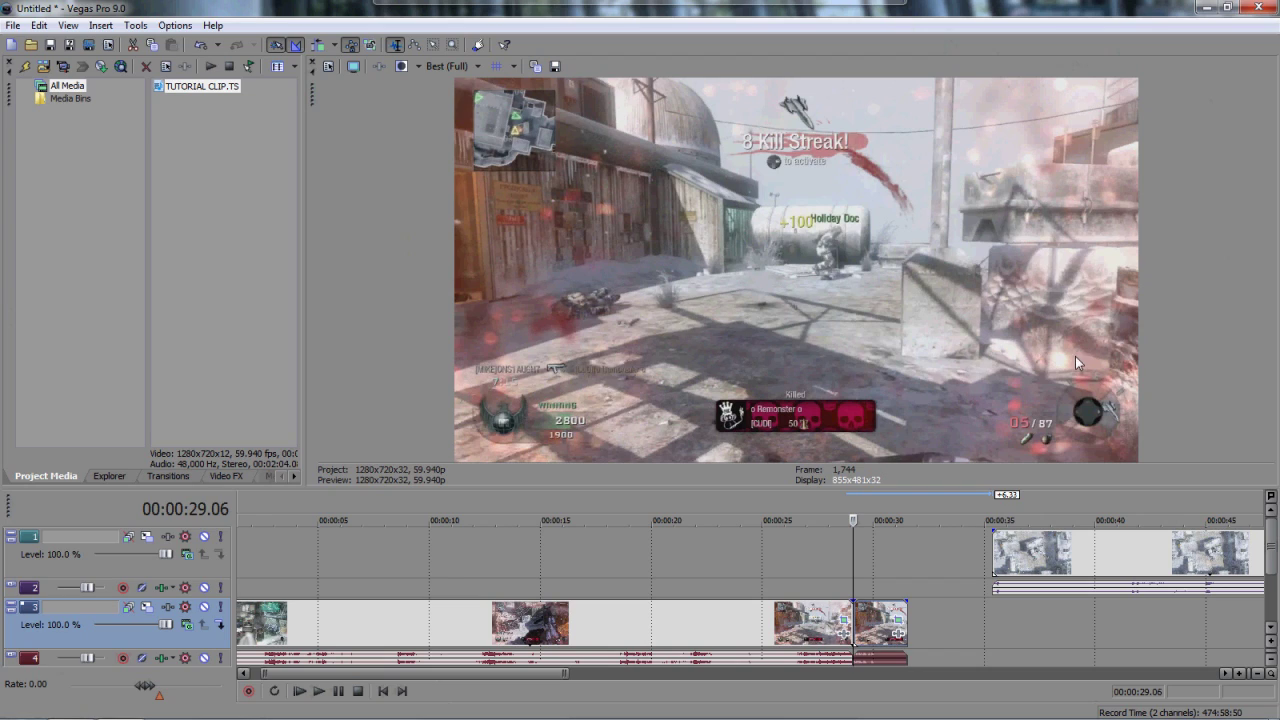
pyautogui.click(555, 66)
pyautogui.click(1061, 573)
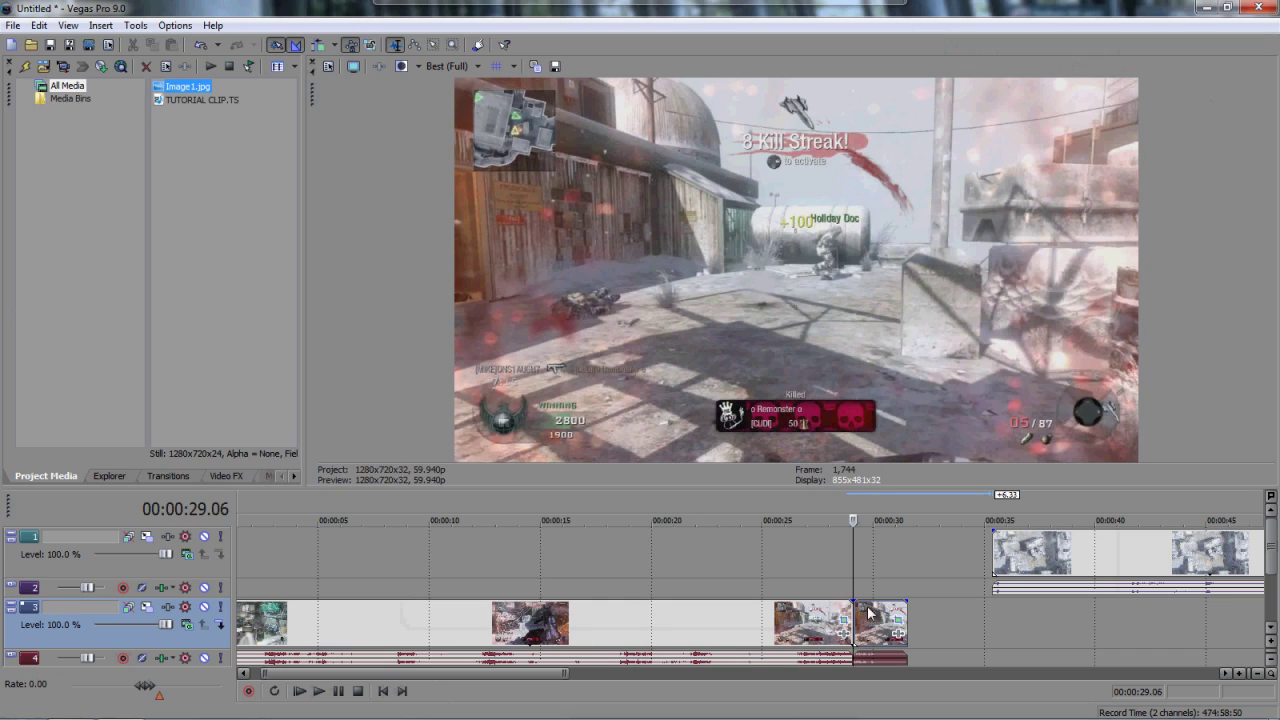
# Align the overhead clip's start with the split at 00:00:29.06 and place the split-off end piece directly after the overhead clip.
pyautogui.moveTo(875, 627); pyautogui.dragTo(1196, 625)
pyautogui.scroll(-2, 1089, 612)
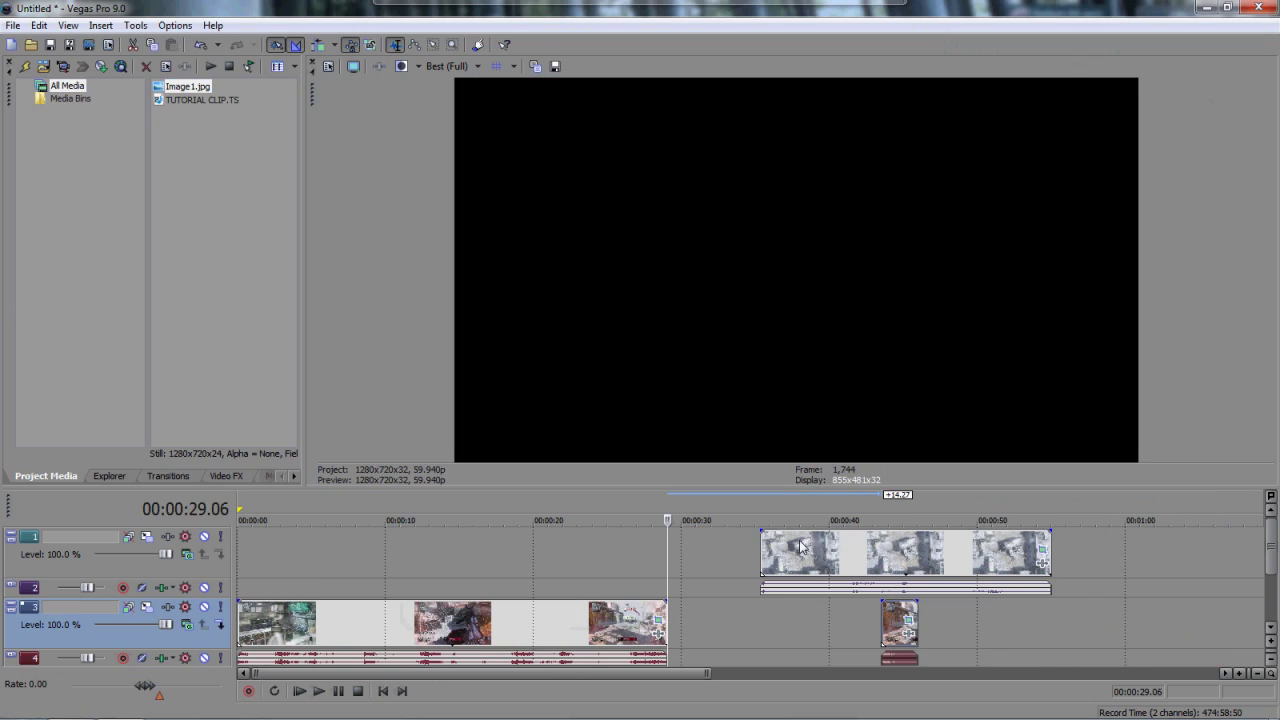
pyautogui.moveTo(803, 558); pyautogui.dragTo(710, 558)
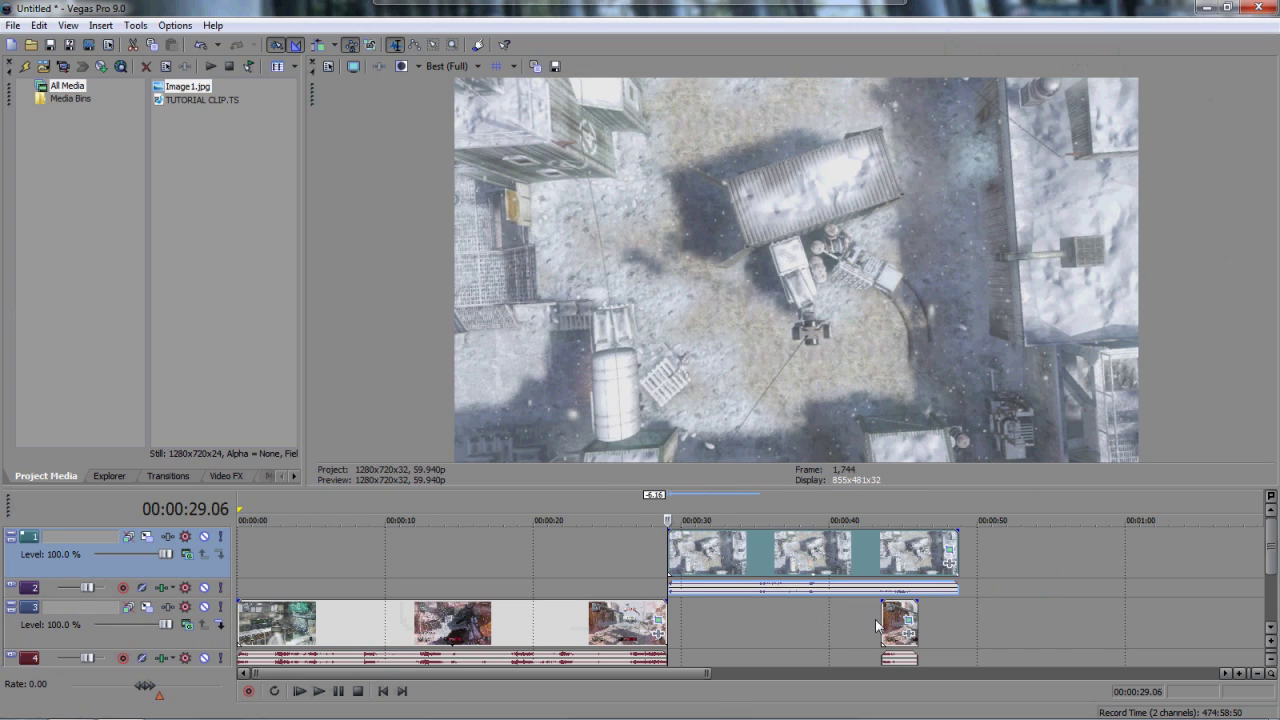
pyautogui.moveTo(900, 625); pyautogui.dragTo(977, 627)
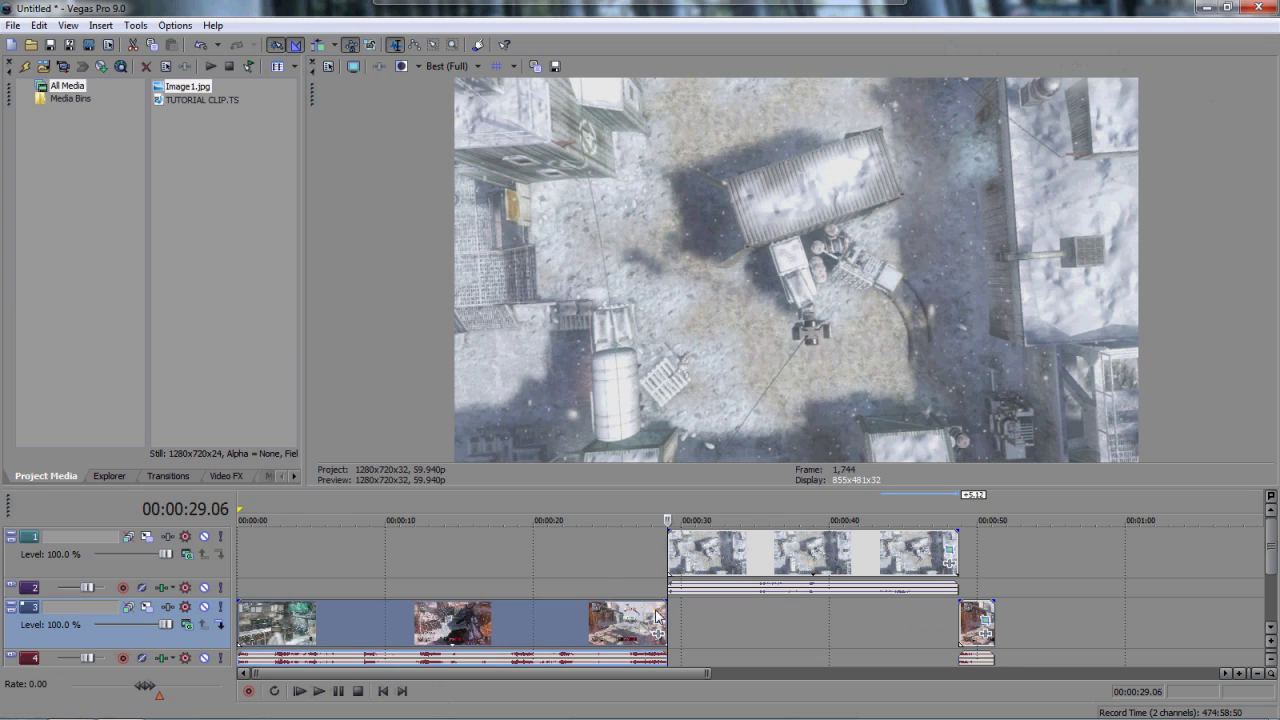
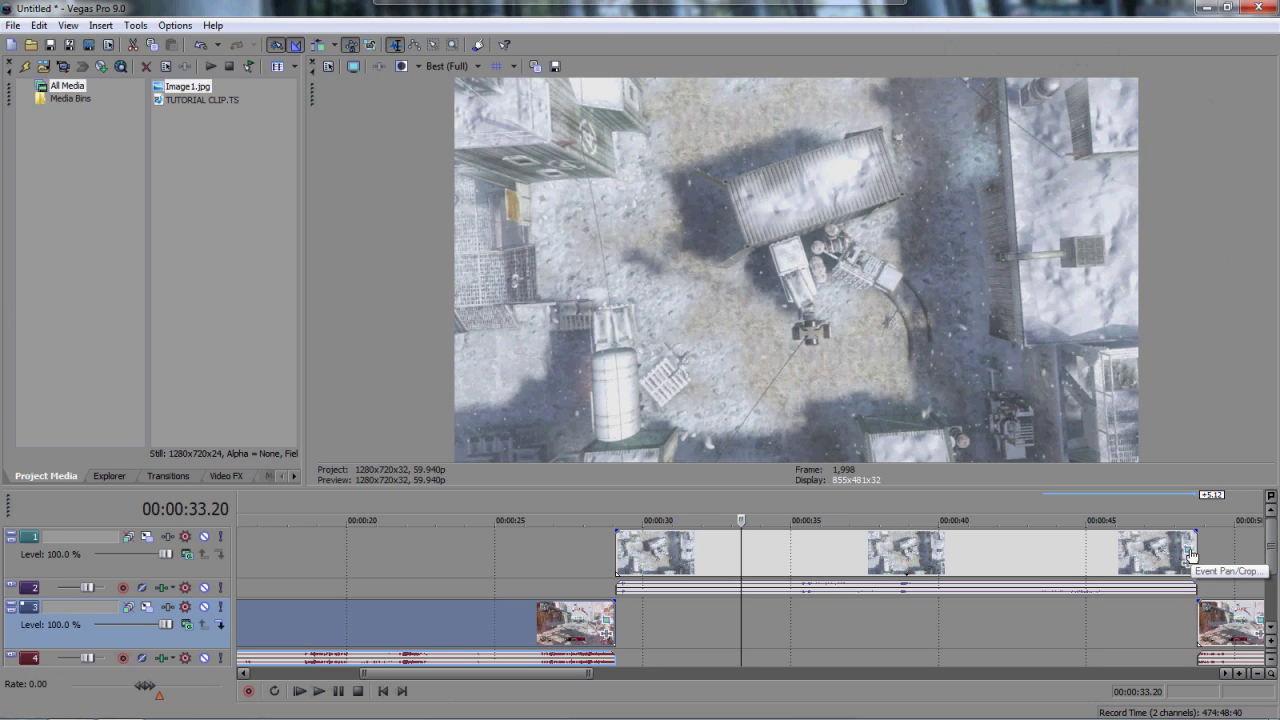
# Open Event Pan/Crop for the overhead clip and shift the crop frame off the image to X Center -640.
pyautogui.click(1190, 554)
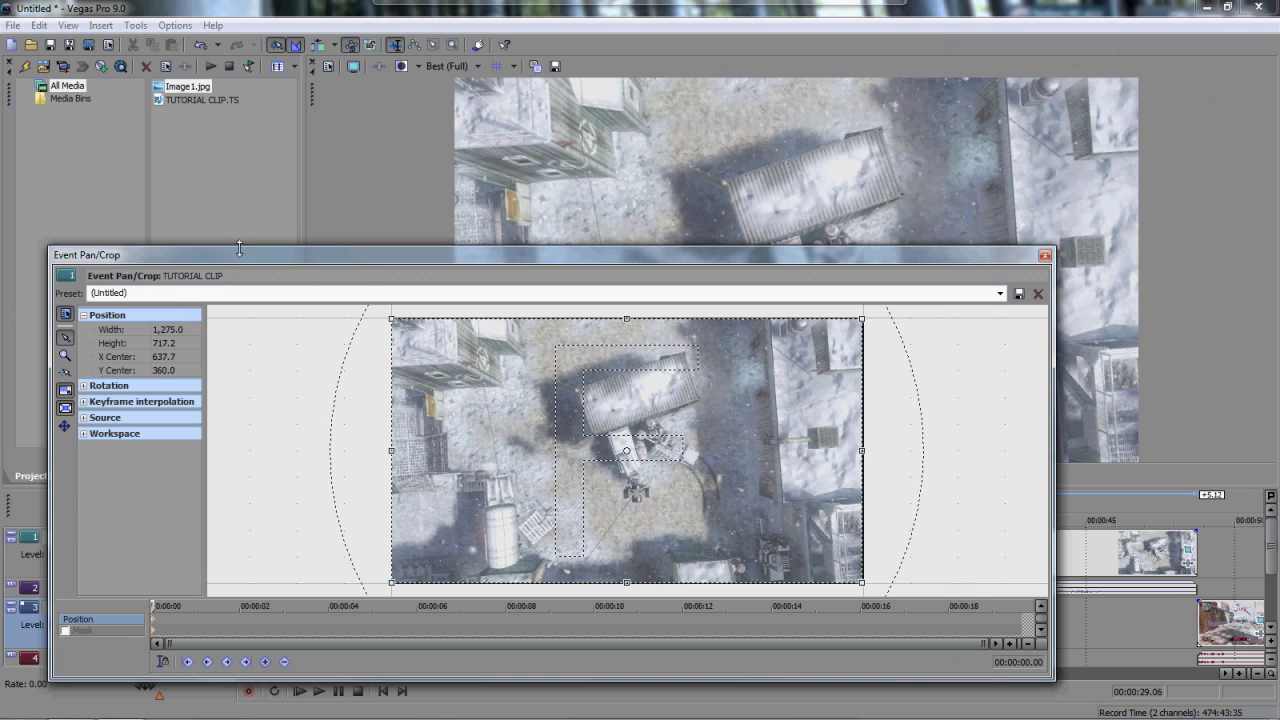
pyautogui.moveTo(258, 263); pyautogui.dragTo(314, 250)
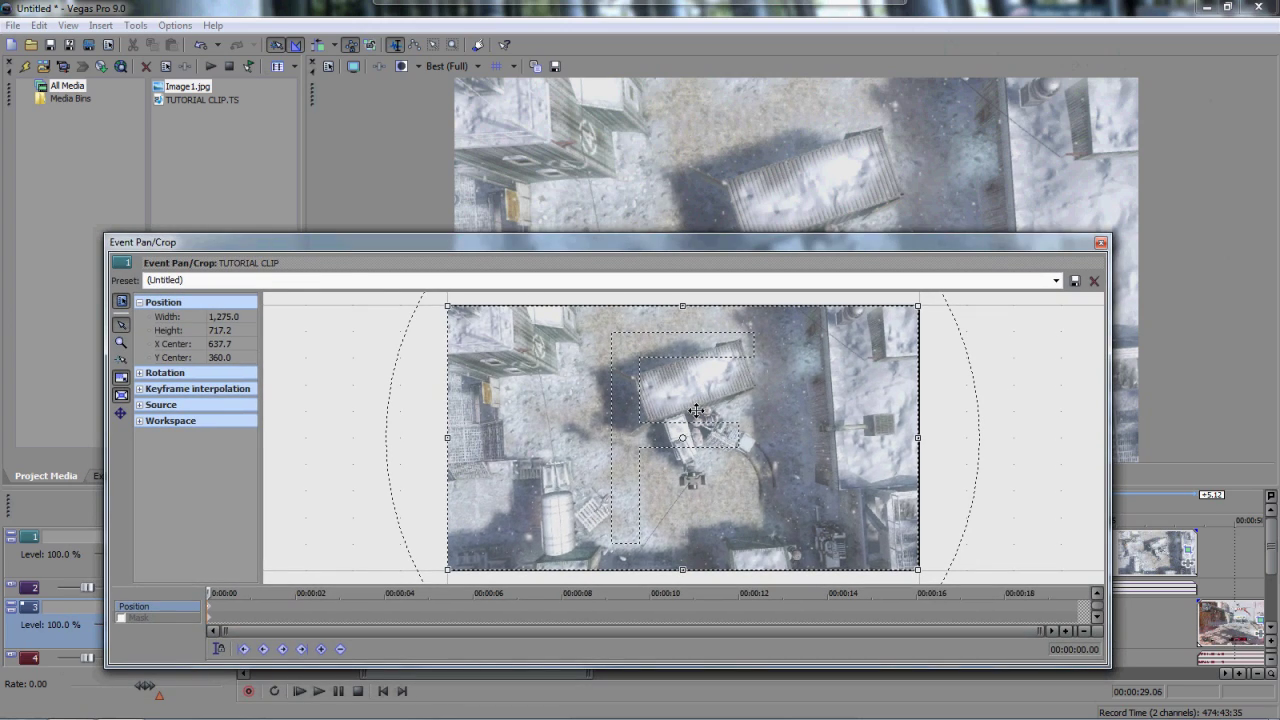
pyautogui.moveTo(816, 424); pyautogui.dragTo(354, 417)
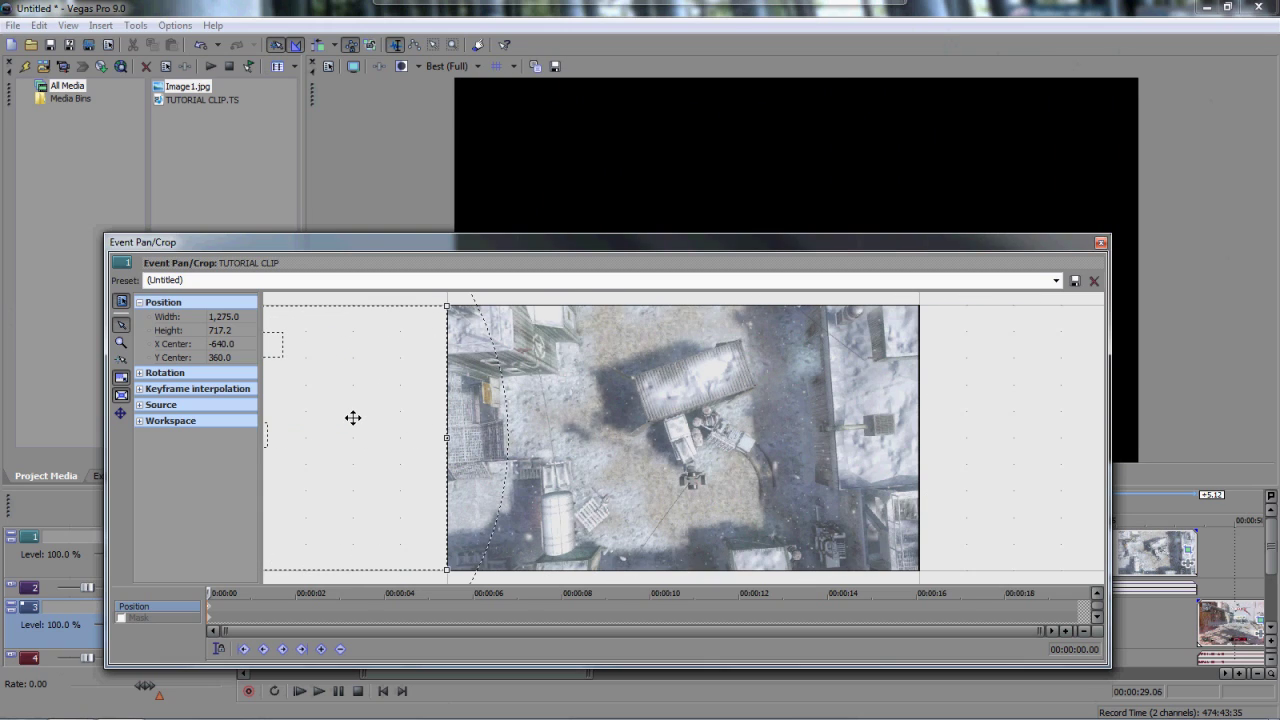
pyautogui.scroll(-5, 508, 479)
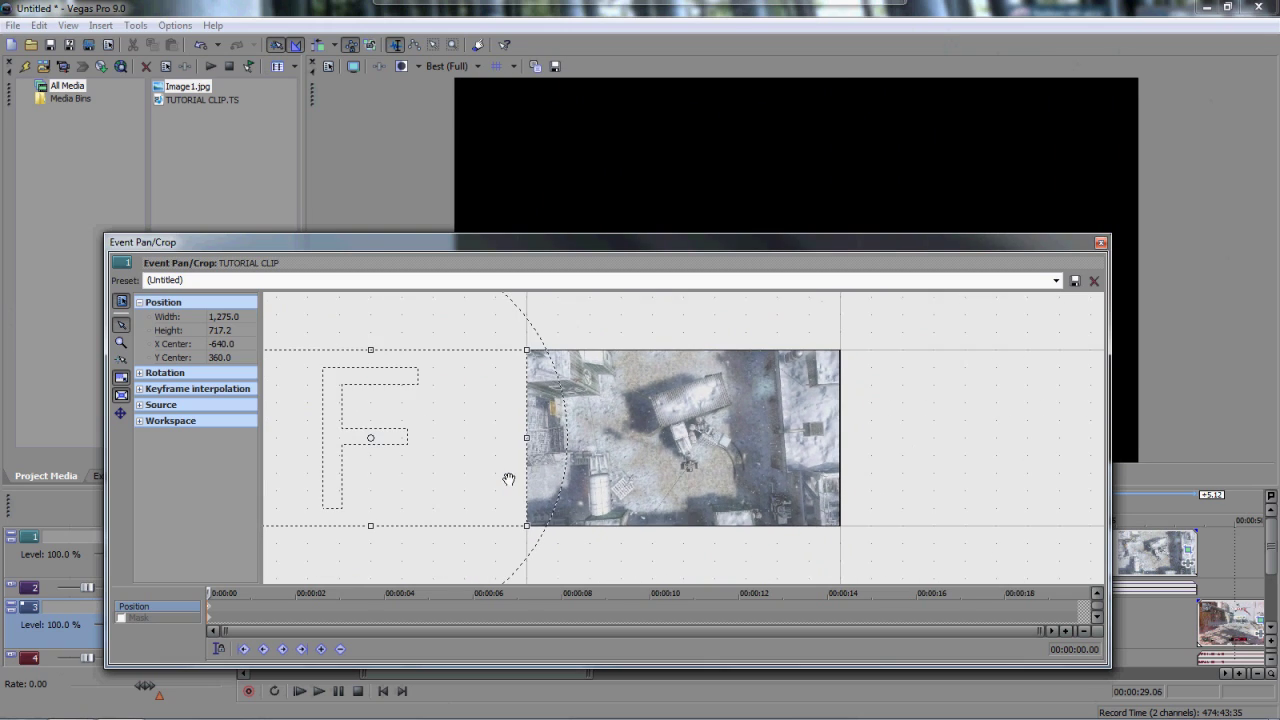
pyautogui.scroll(-2, 680, 430)
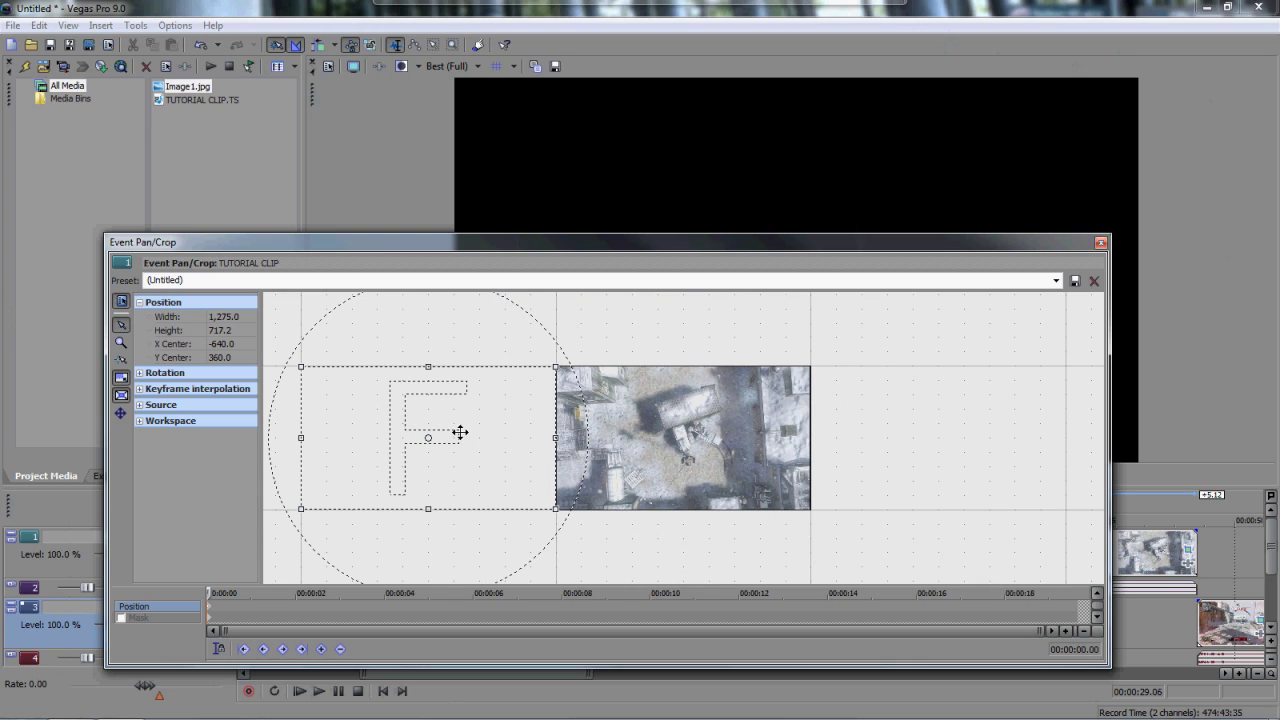
# Shrink the Event Pan/Crop window and move it up clear of the timeline, with its cursor at 00:00:00.00.
pyautogui.moveTo(100, 265); pyautogui.dragTo(270, 265)
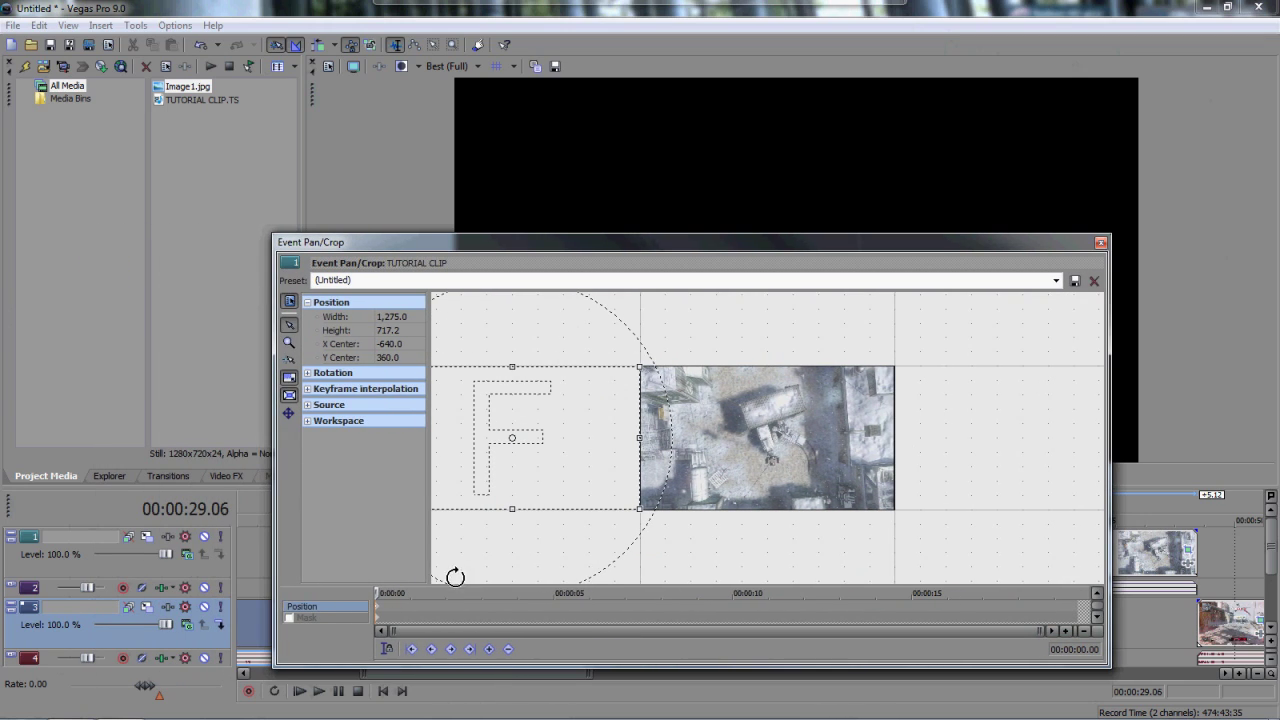
pyautogui.moveTo(376, 592); pyautogui.dragTo(388, 593)
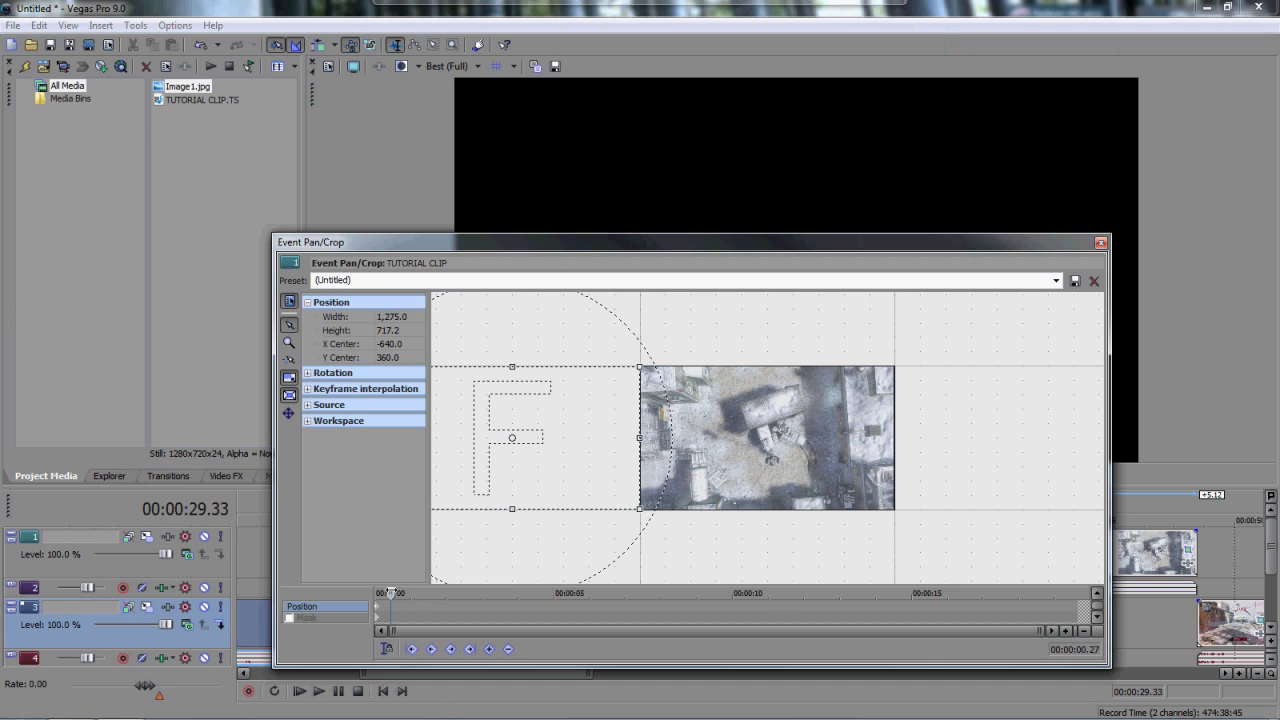
pyautogui.moveTo(388, 592); pyautogui.dragTo(358, 590)
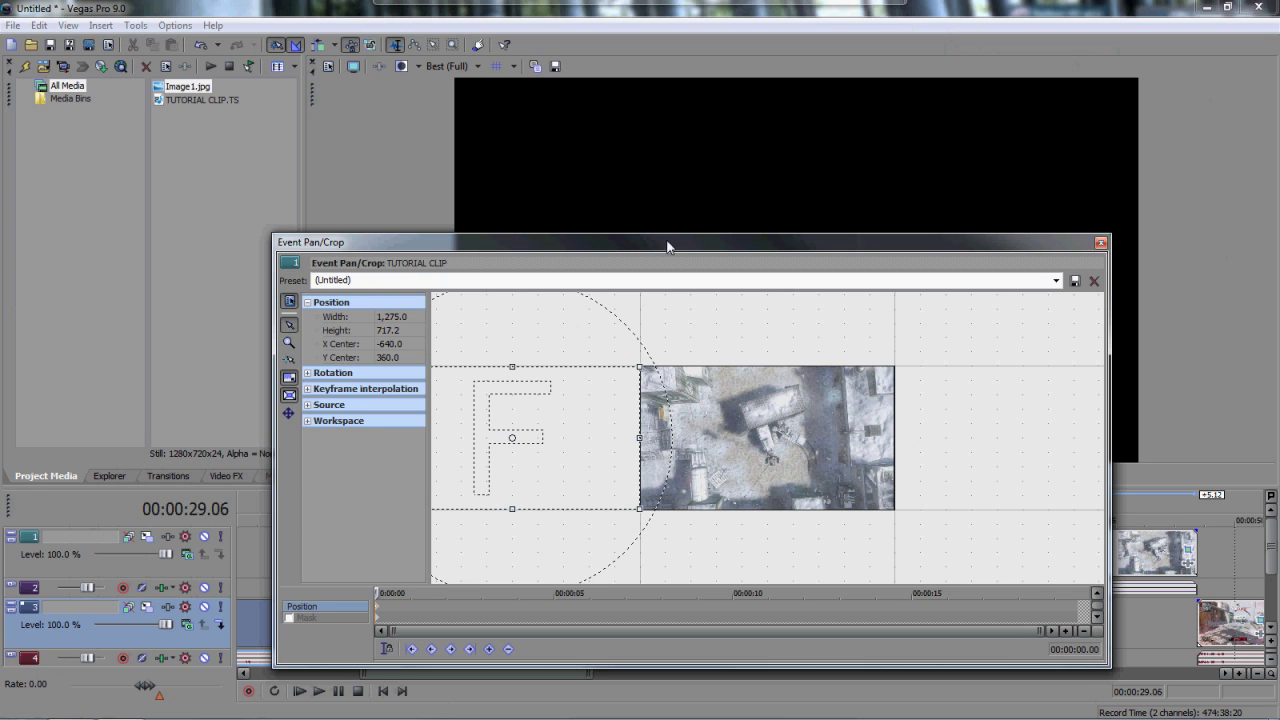
pyautogui.moveTo(658, 242); pyautogui.dragTo(667, 110)
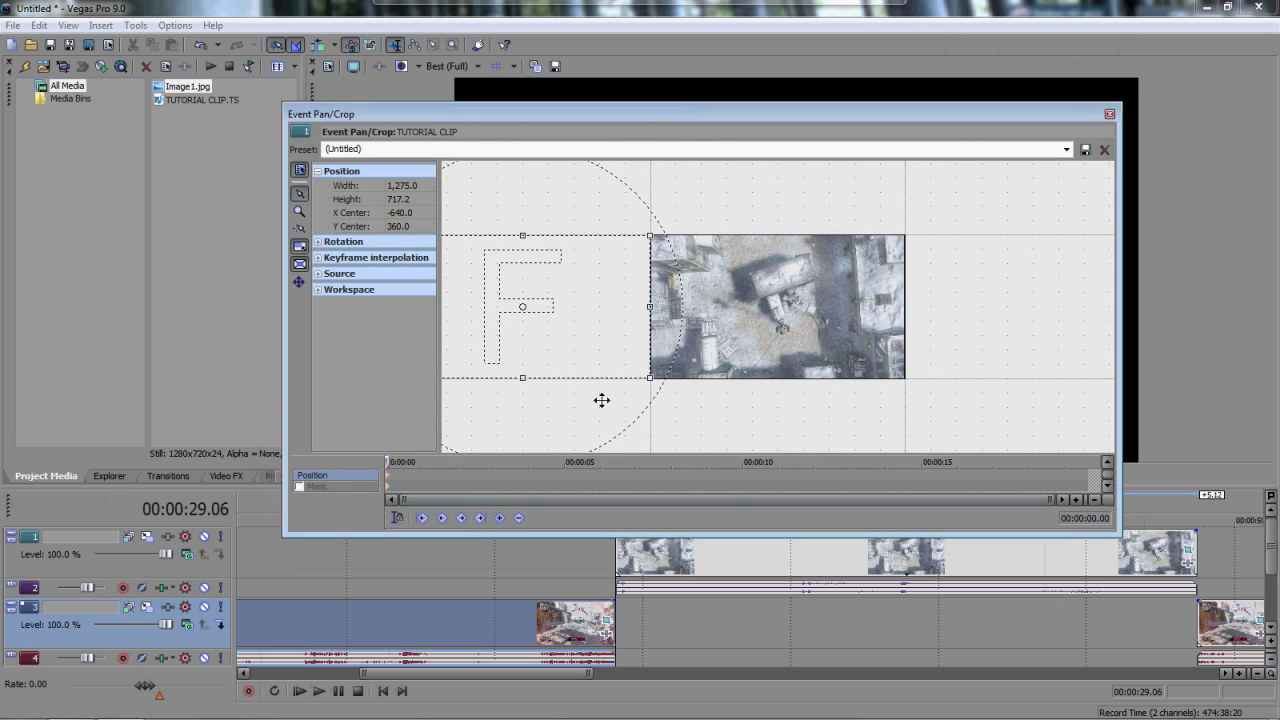
pyautogui.moveTo(283, 537); pyautogui.dragTo(360, 497)
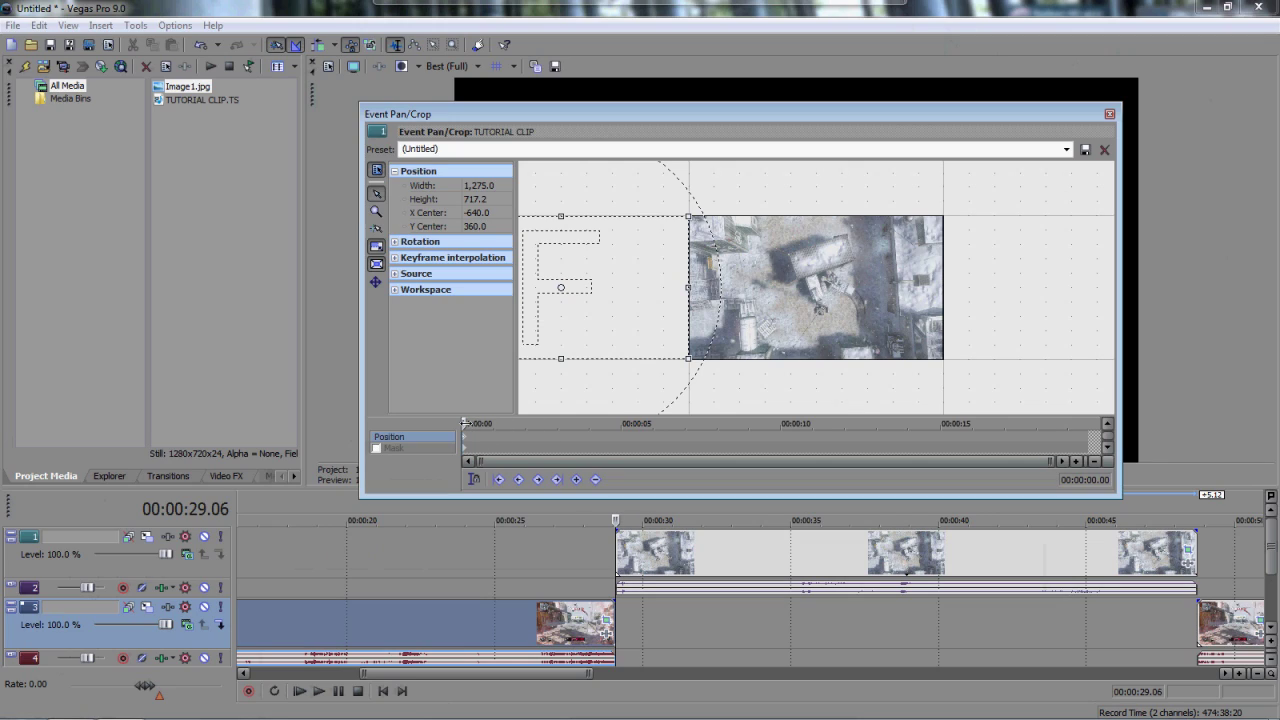
# Add a position keyframe at 00:00:01.00 with the crop frame at X Center 640, and preview the slide-in at 00:00:29.17.
pyautogui.moveTo(463, 423); pyautogui.dragTo(492, 423)
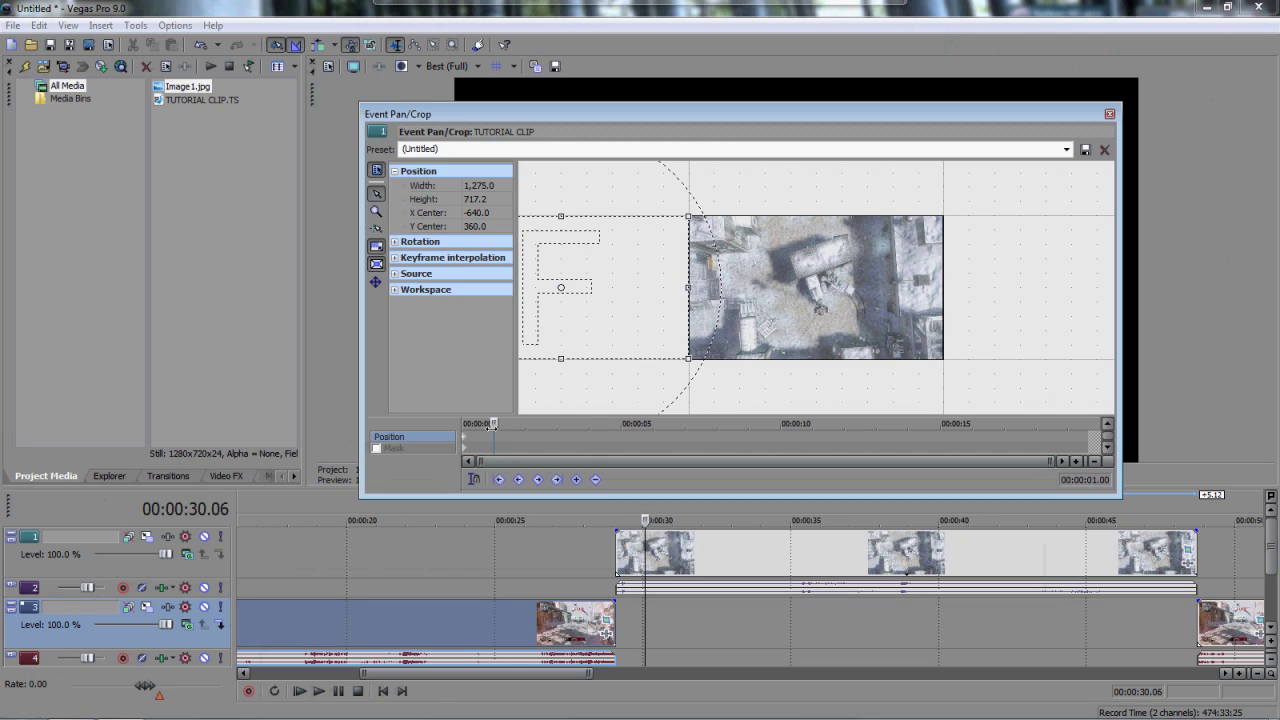
pyautogui.click(577, 481)
pyautogui.moveTo(594, 309); pyautogui.dragTo(690, 311)
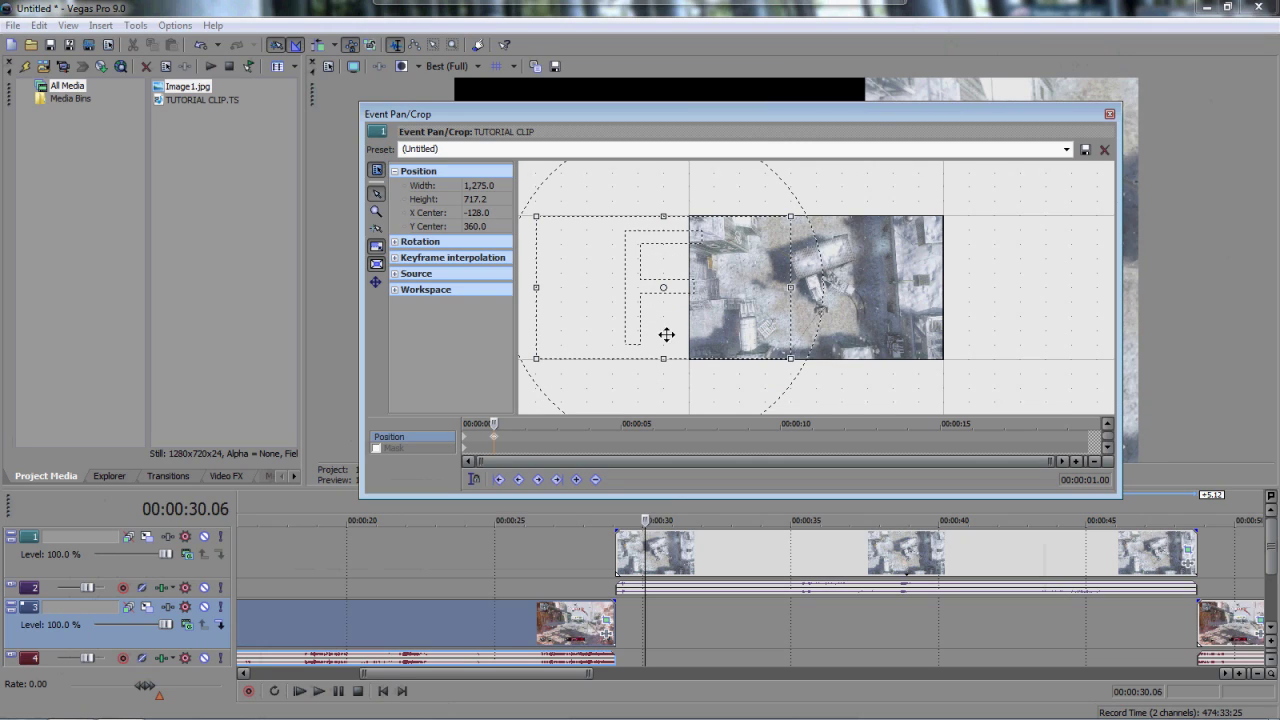
pyautogui.moveTo(613, 323); pyautogui.dragTo(766, 319)
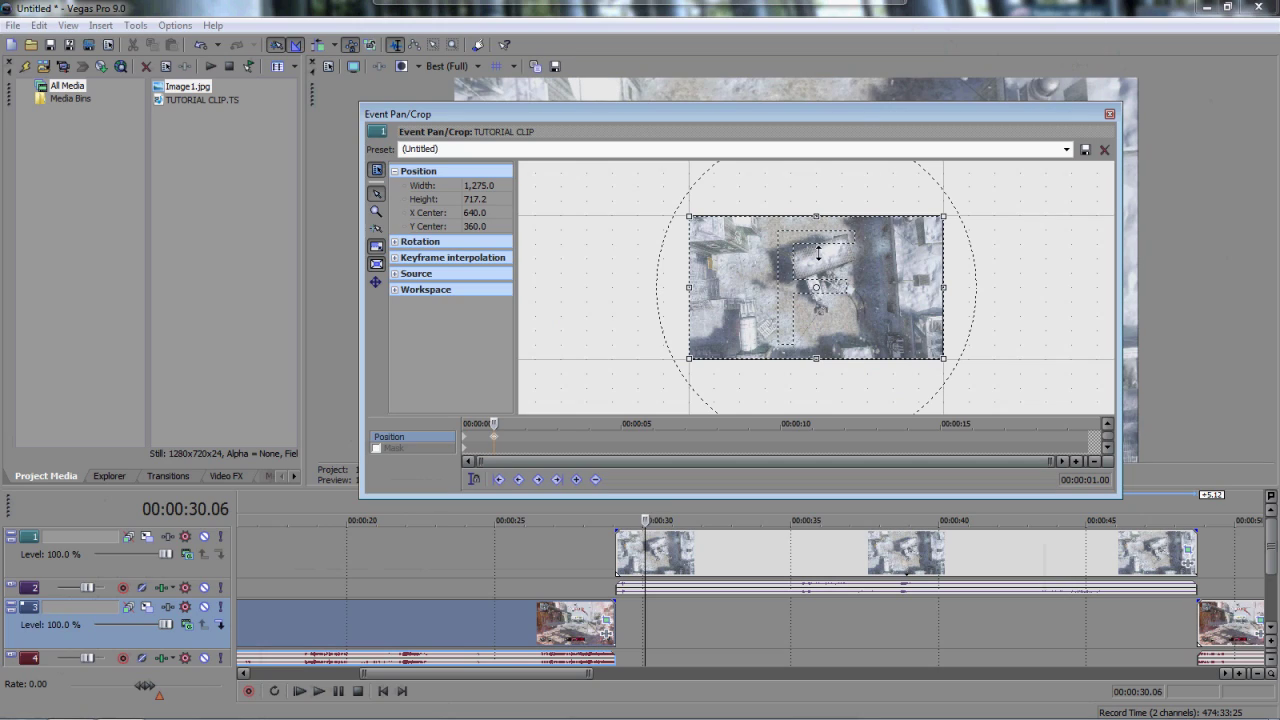
pyautogui.moveTo(864, 122); pyautogui.dragTo(861, 126)
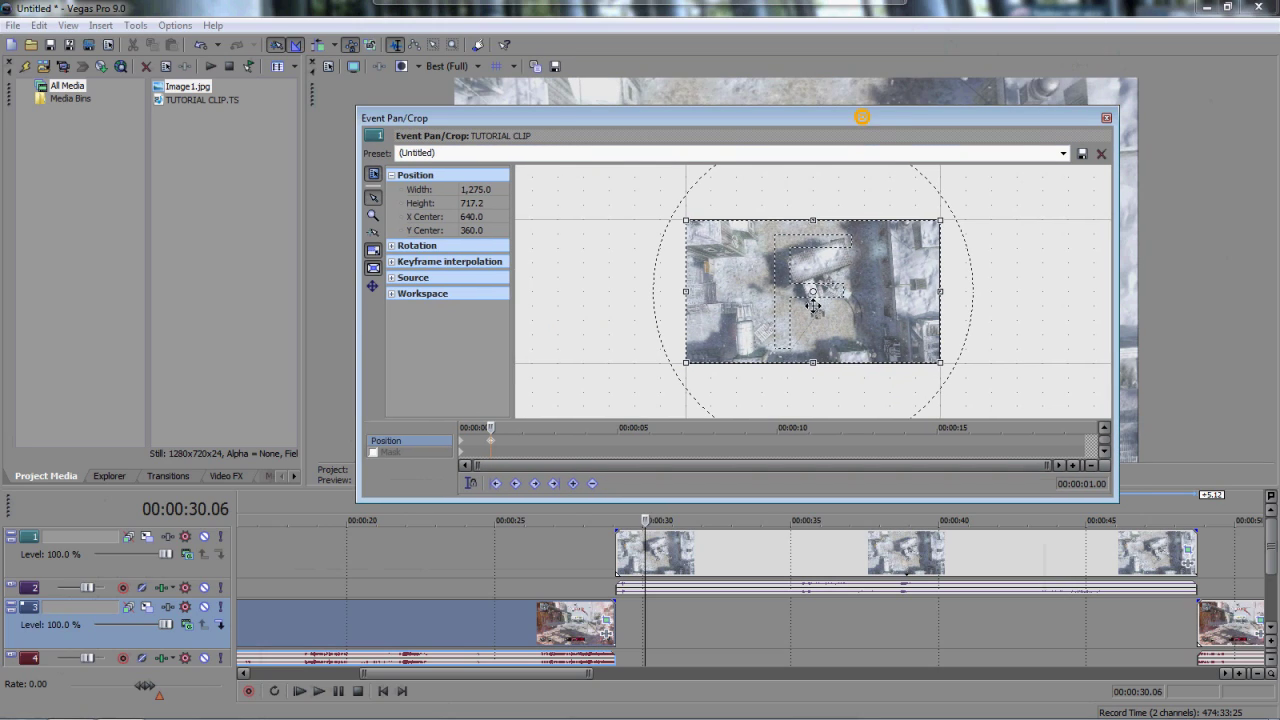
pyautogui.click(1106, 119)
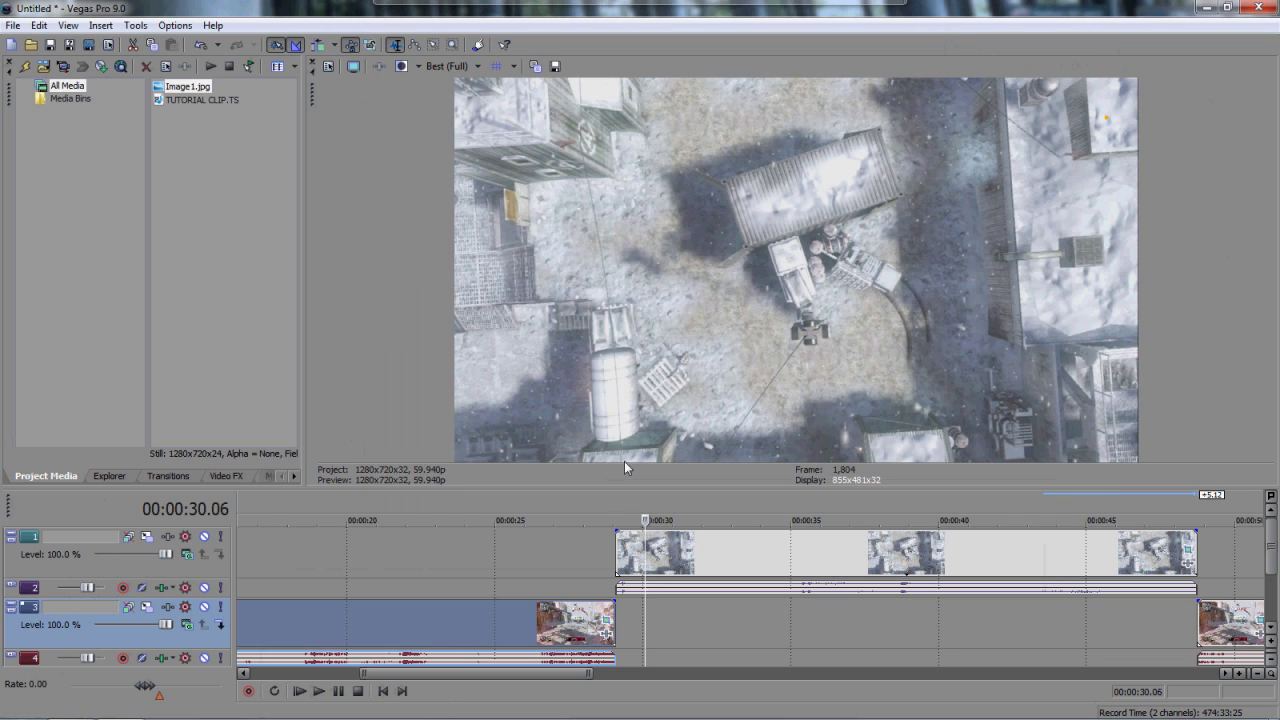
pyautogui.click(607, 583)
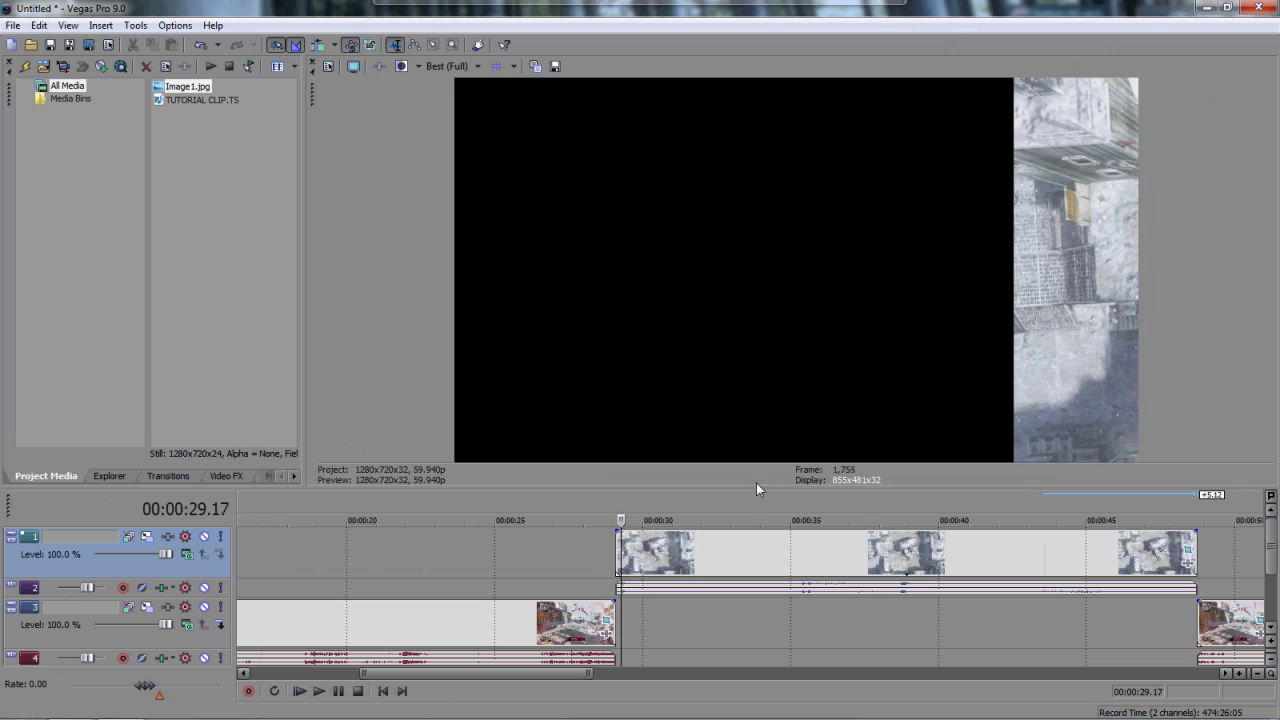
# Play the transition into the overhead clip from 00:00:28.17 and pause once the clip fills the frame.
pyautogui.click(591, 563)
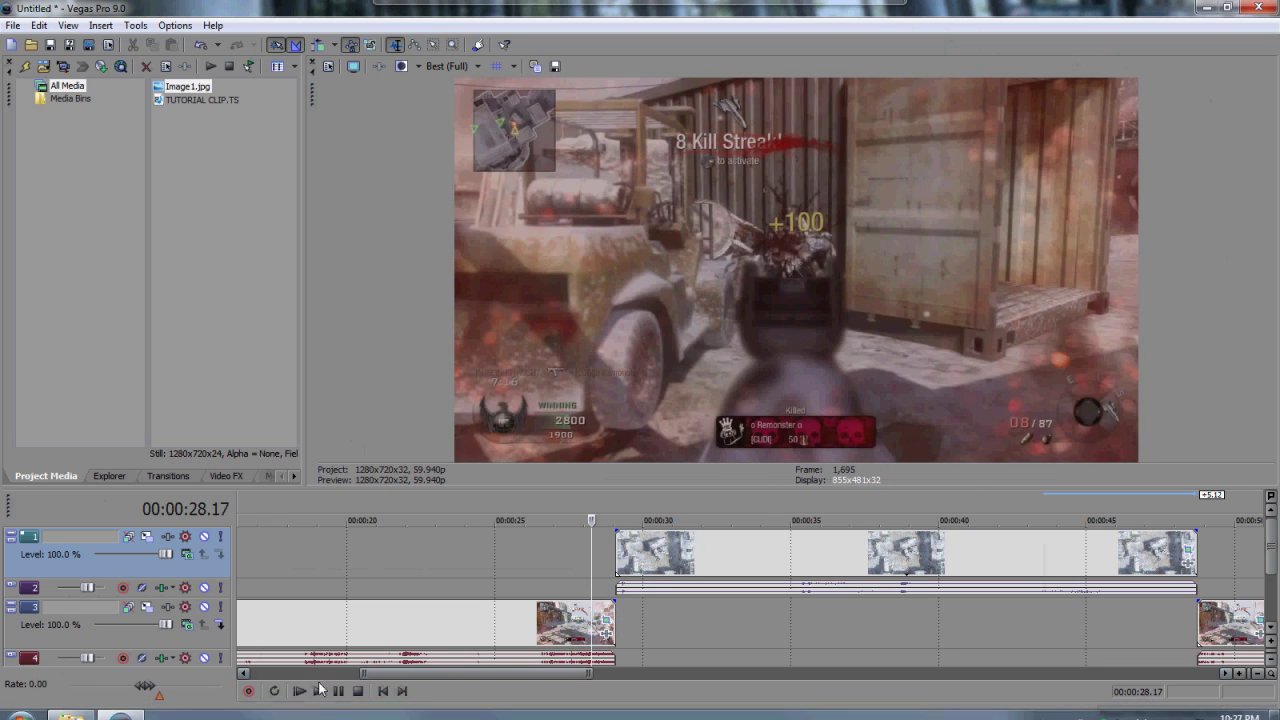
pyautogui.click(319, 691)
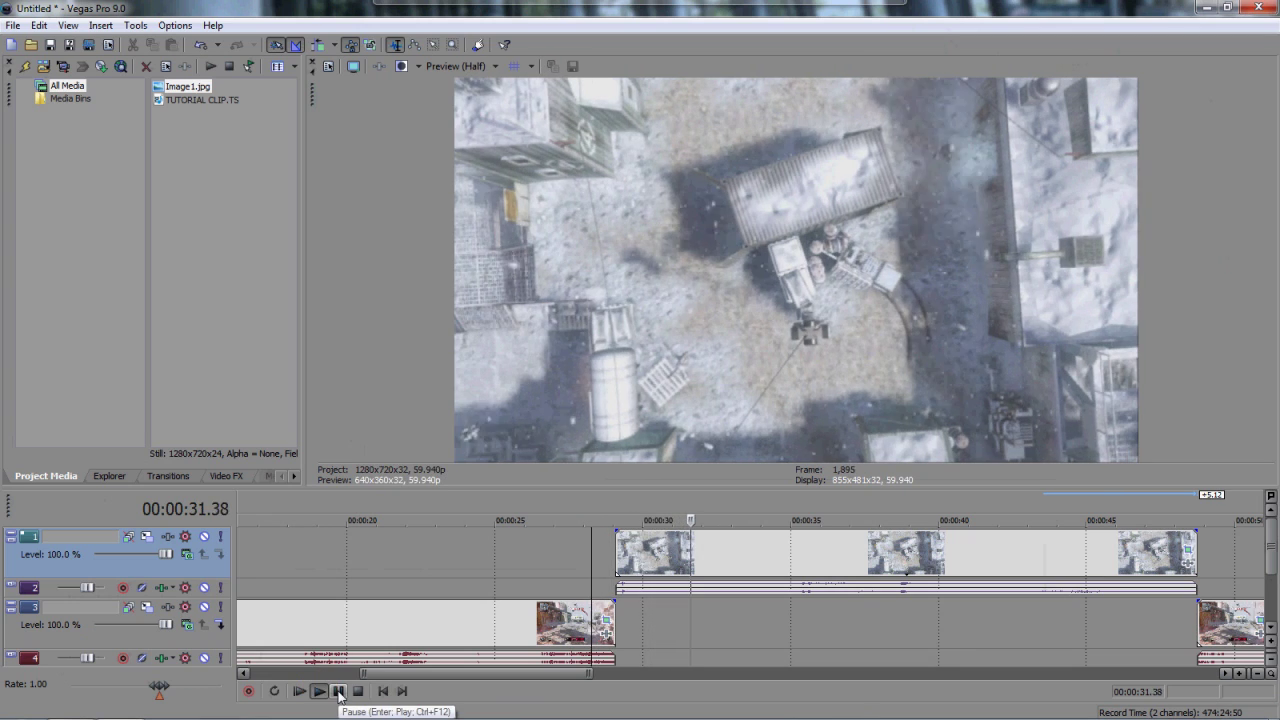
pyautogui.click(339, 691)
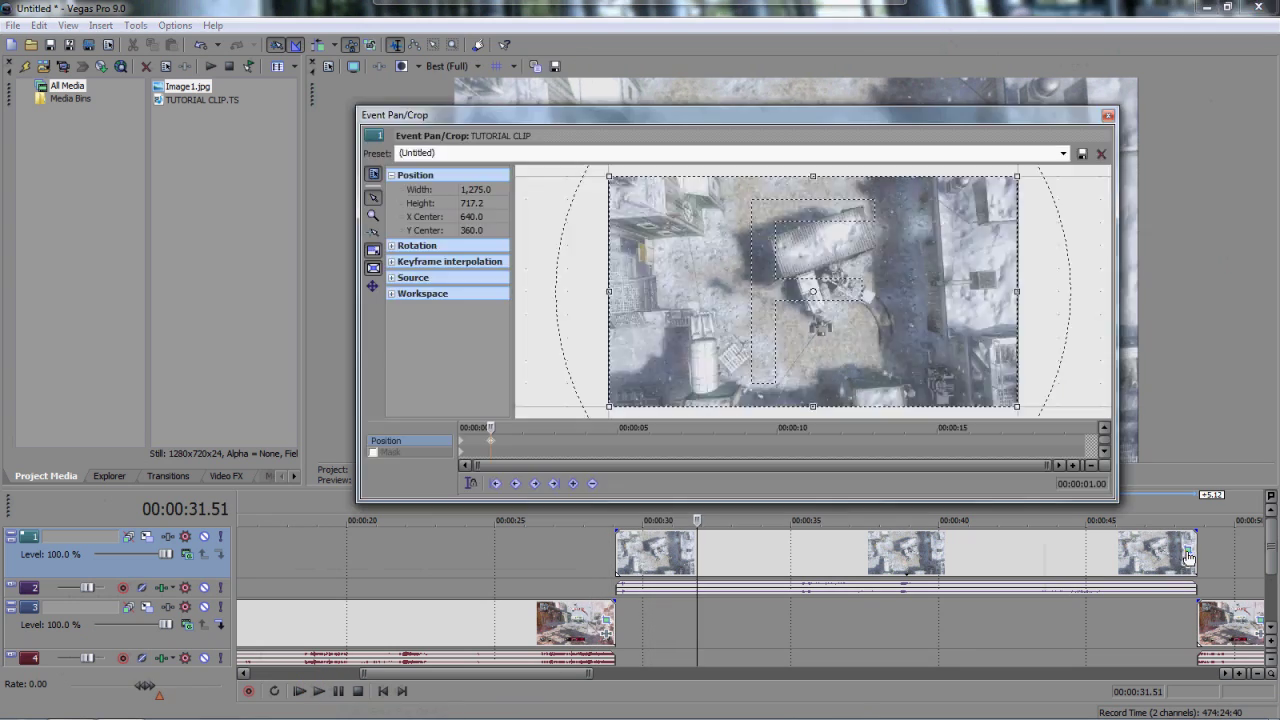
# In the overhead clip's Event Pan/Crop, shift the crop frame to X Center -640 at the end position 00:00:19.39.
pyautogui.click(1186, 564)
pyautogui.scroll(-1, 868, 376)
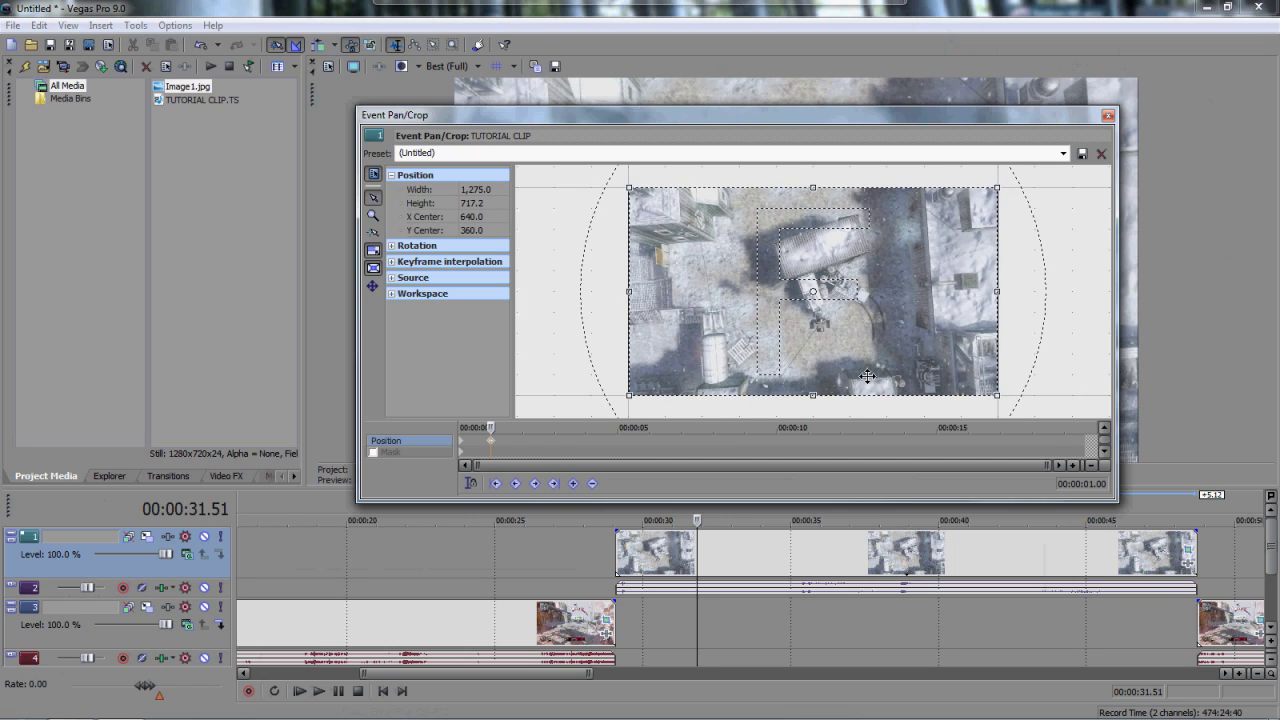
pyautogui.click(569, 436)
pyautogui.press('End')
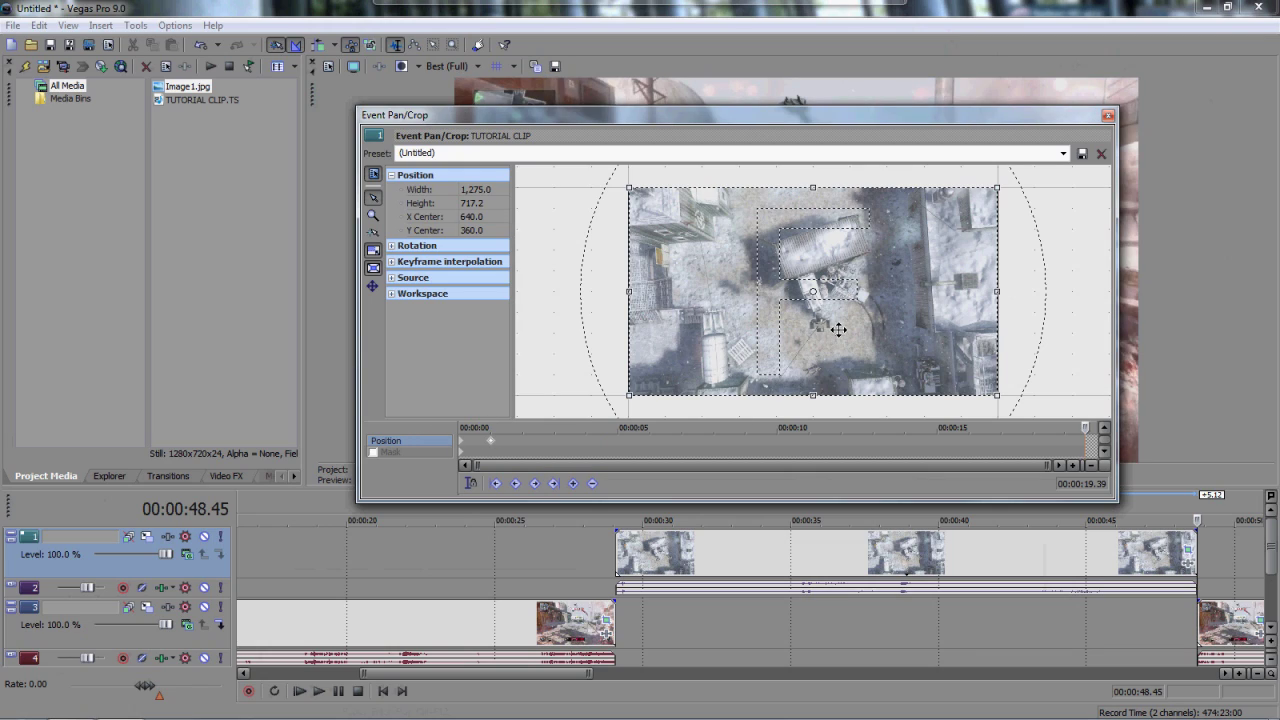
pyautogui.moveTo(915, 323); pyautogui.dragTo(554, 320)
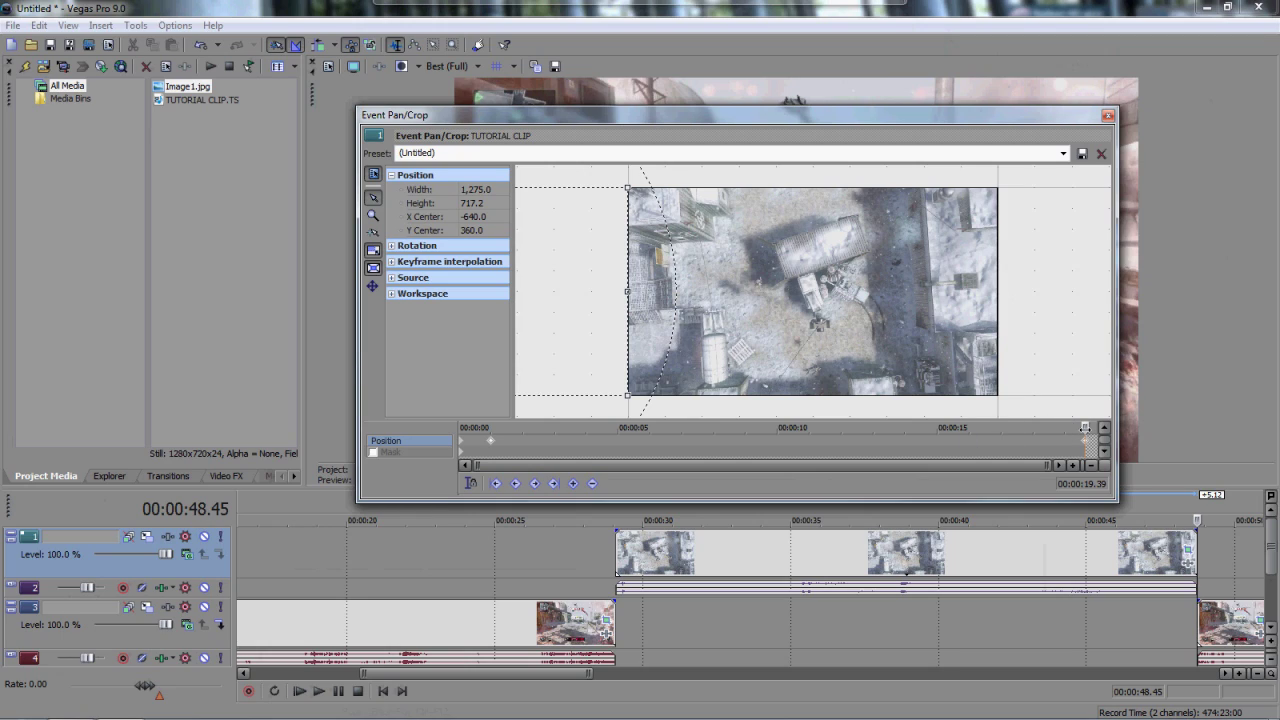
# Add a position keyframe at 00:00:18.39 with the crop frame back over the image, and shrink and move the Event Pan/Crop window clear of the preview.
pyautogui.moveTo(1084, 427); pyautogui.dragTo(1053, 427)
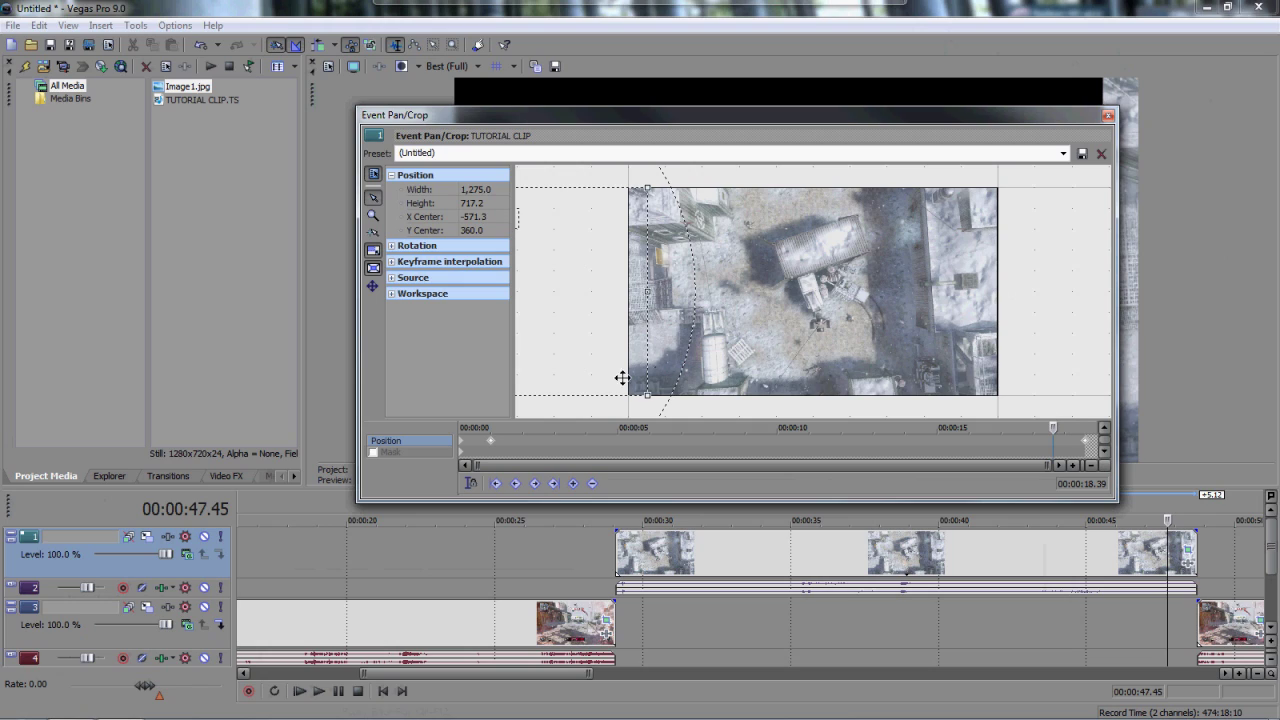
pyautogui.click(570, 484)
pyautogui.moveTo(545, 300); pyautogui.dragTo(890, 297)
pyautogui.moveTo(955, 116); pyautogui.dragTo(644, 222)
pyautogui.moveTo(726, 503); pyautogui.dragTo(398, 503)
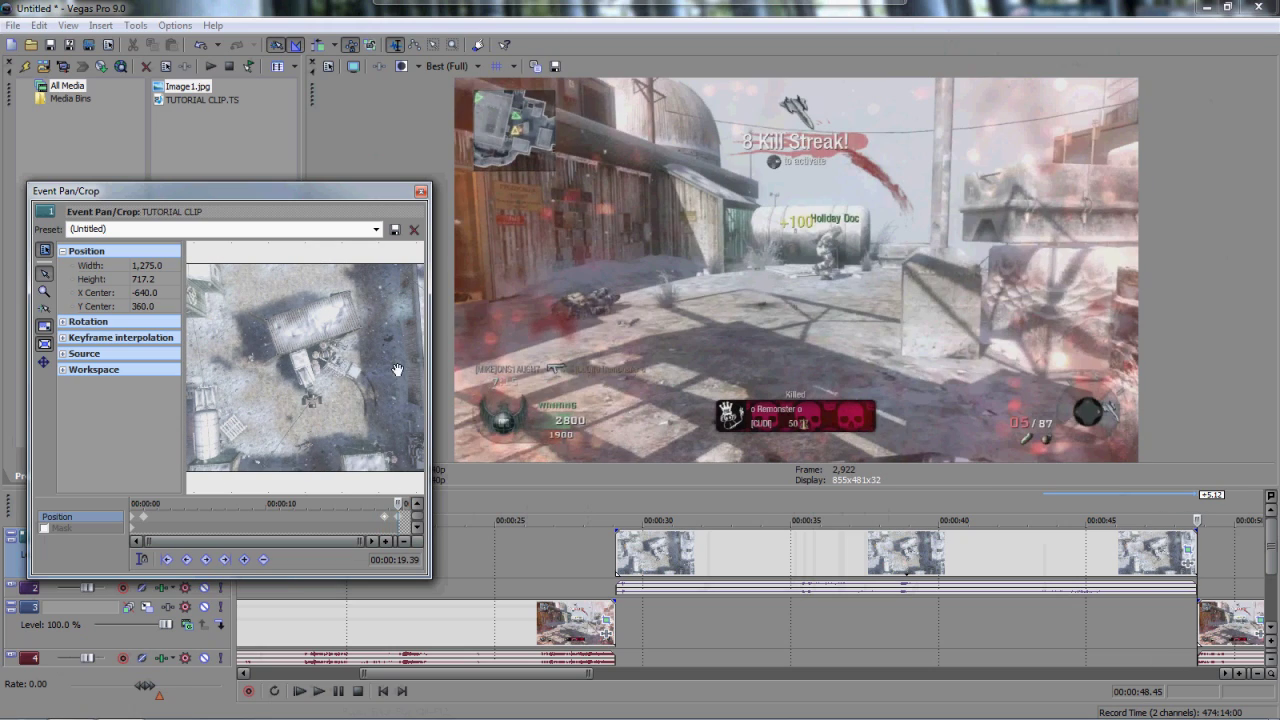
# Close Event Pan/Crop and play the transition into the overhead clip from 00:00:28.45.
pyautogui.click(421, 191)
pyautogui.click(605, 580)
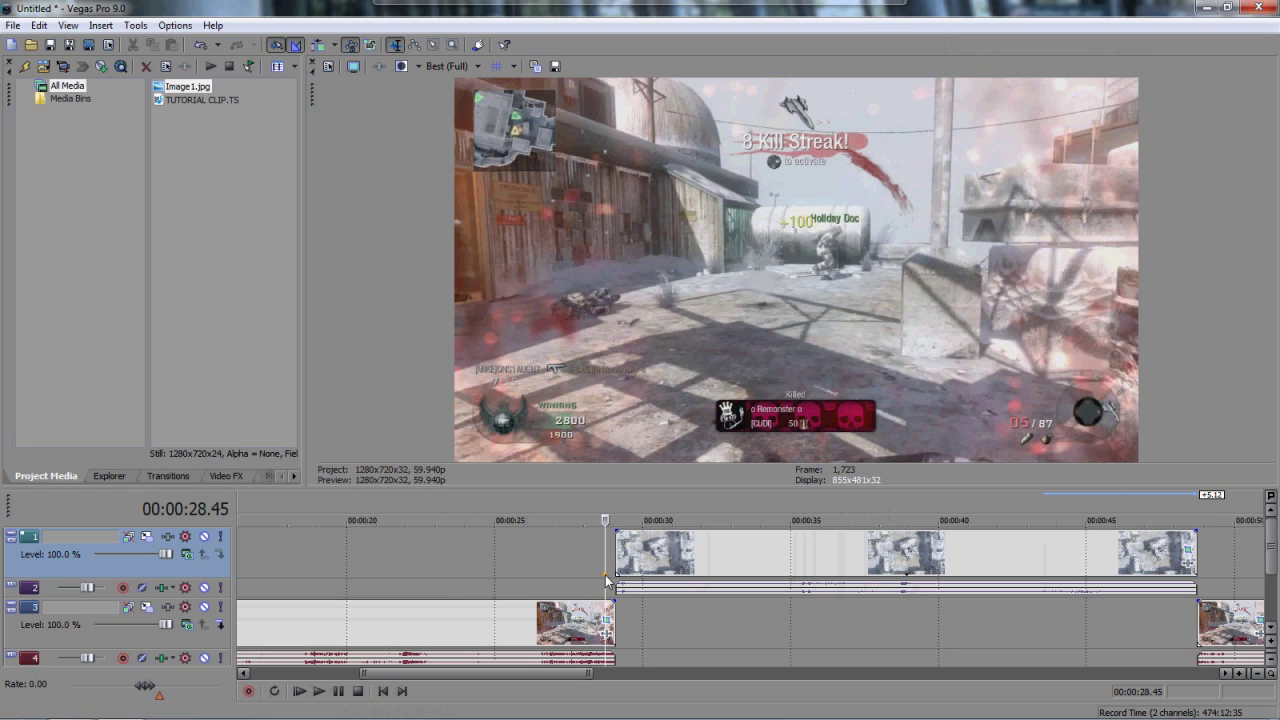
pyautogui.press('space')
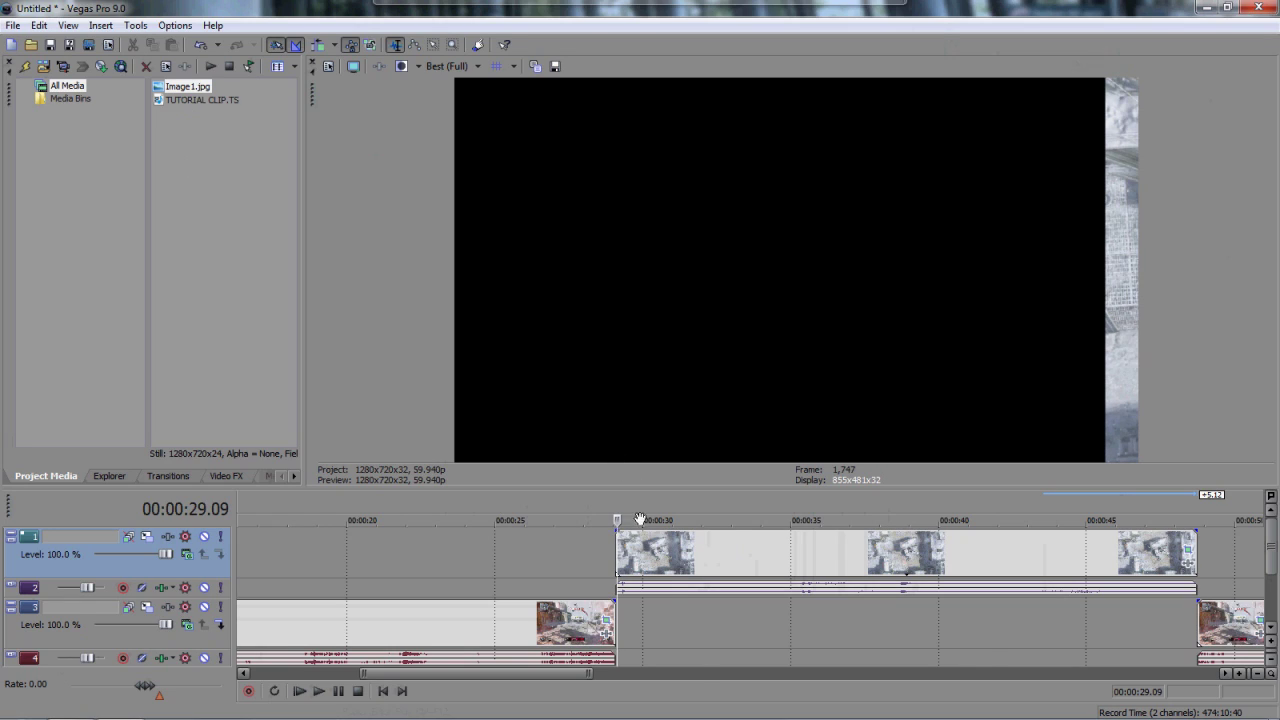
# Place Image1.jpg on track 3 beneath the overhead clip's start and extend it to the end of the overhead clip.
pyautogui.scroll(-3, 640, 519)
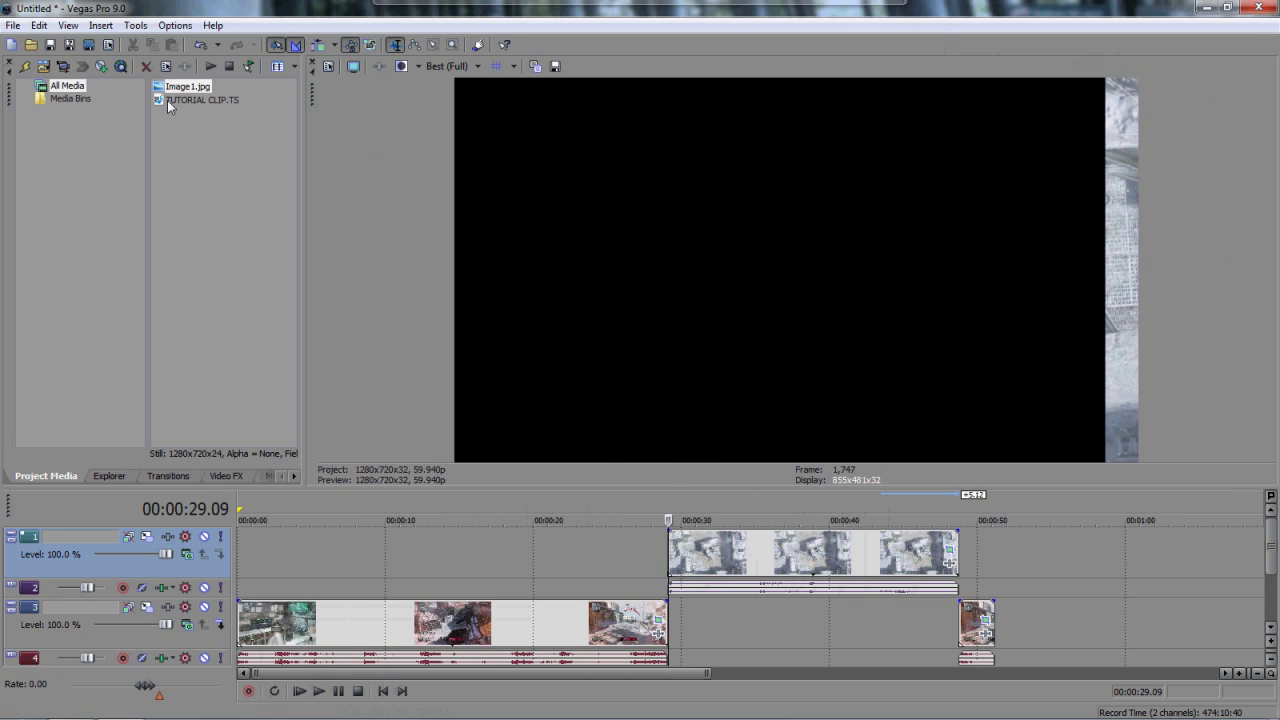
pyautogui.moveTo(177, 89); pyautogui.dragTo(678, 630)
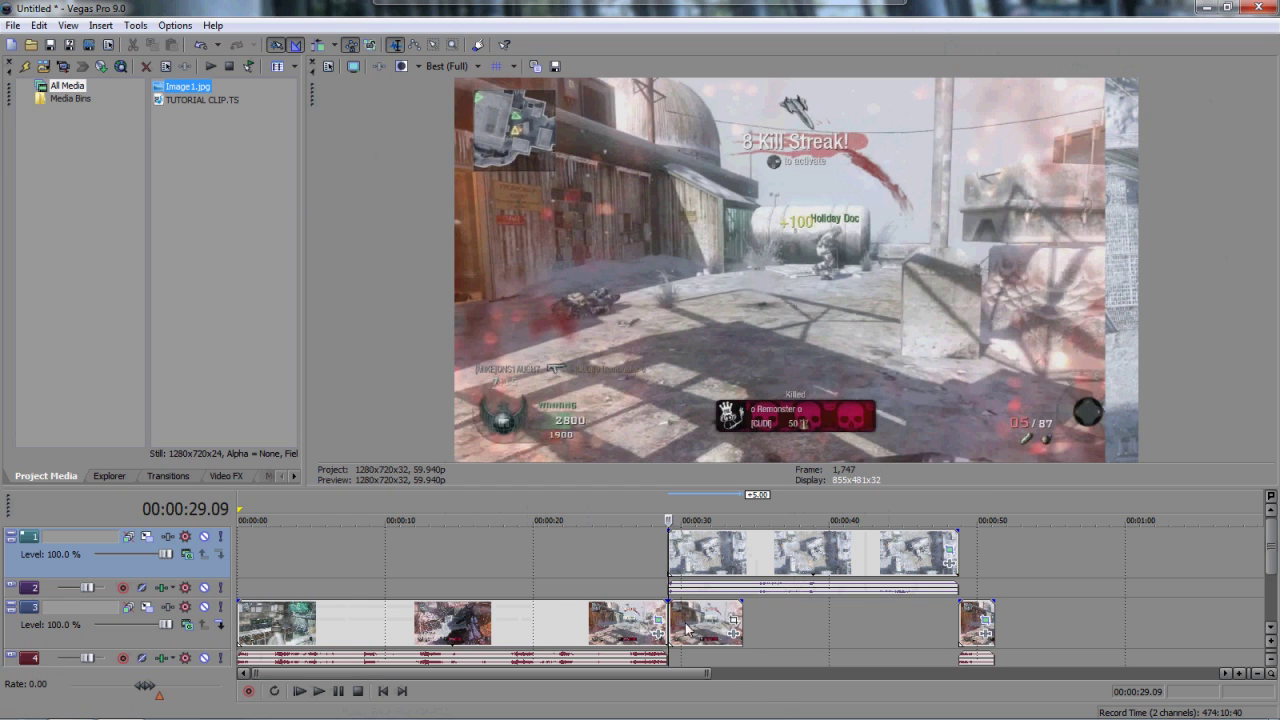
pyautogui.moveTo(742, 620); pyautogui.dragTo(953, 621)
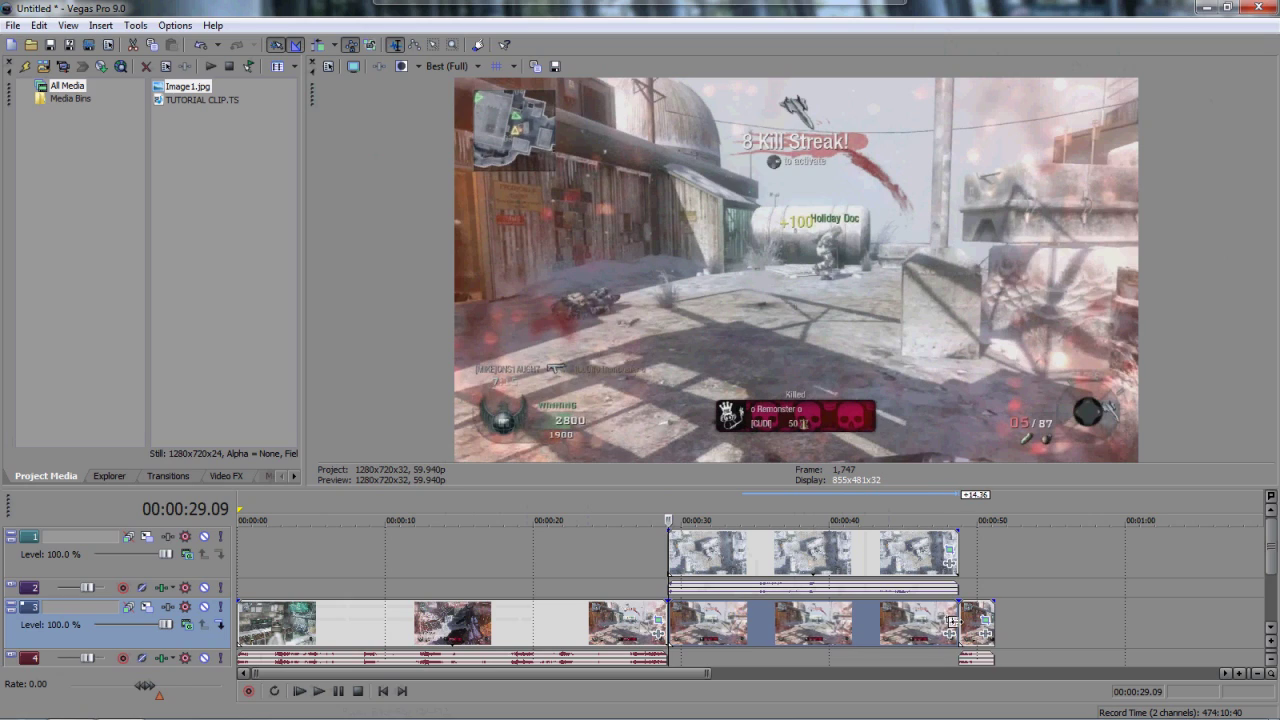
# Move the overhead clip aside by 17.34 along the timeline and play the cut into the still image from 00:00:26.49.
pyautogui.click(657, 577)
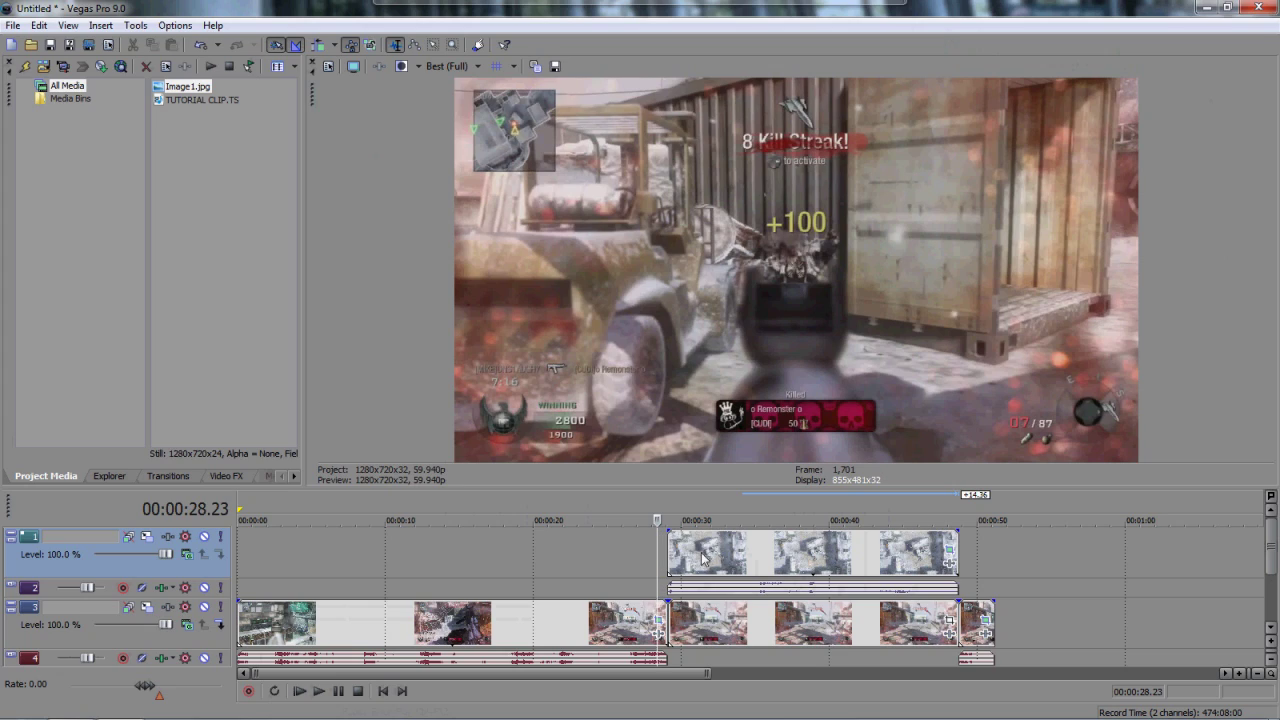
pyautogui.moveTo(703, 558); pyautogui.dragTo(968, 563)
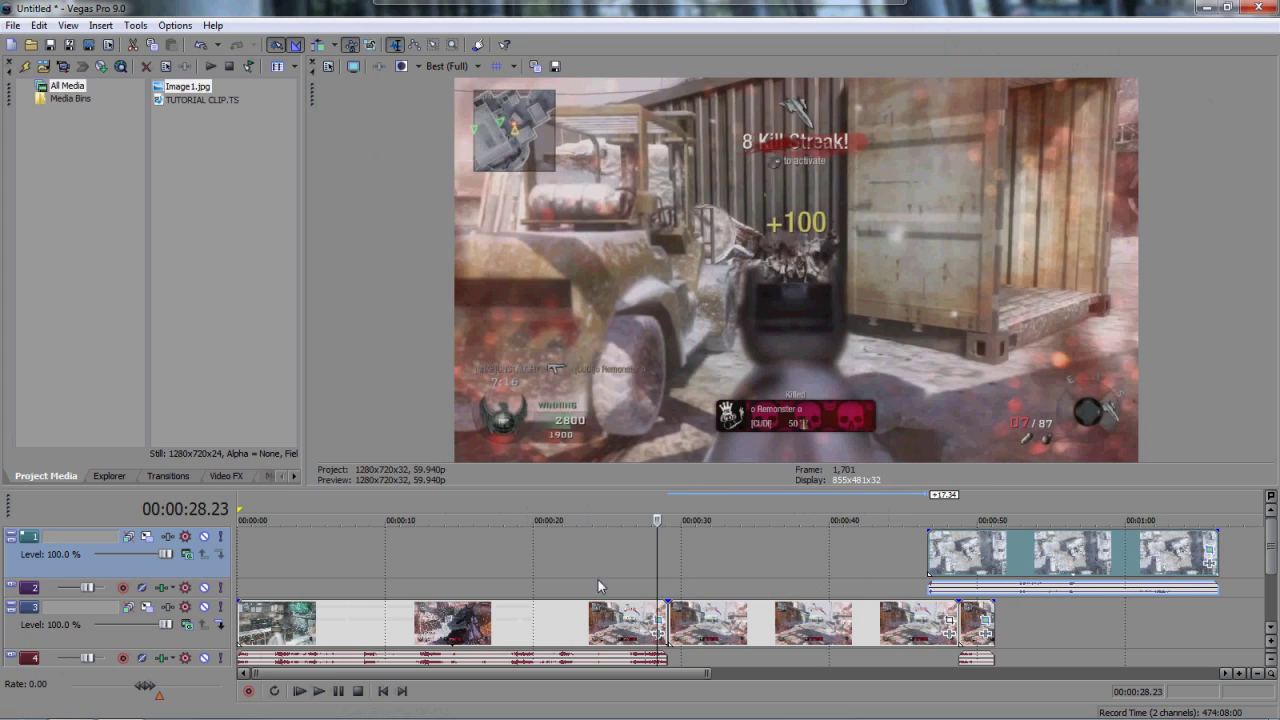
pyautogui.click(634, 579)
pyautogui.click(319, 691)
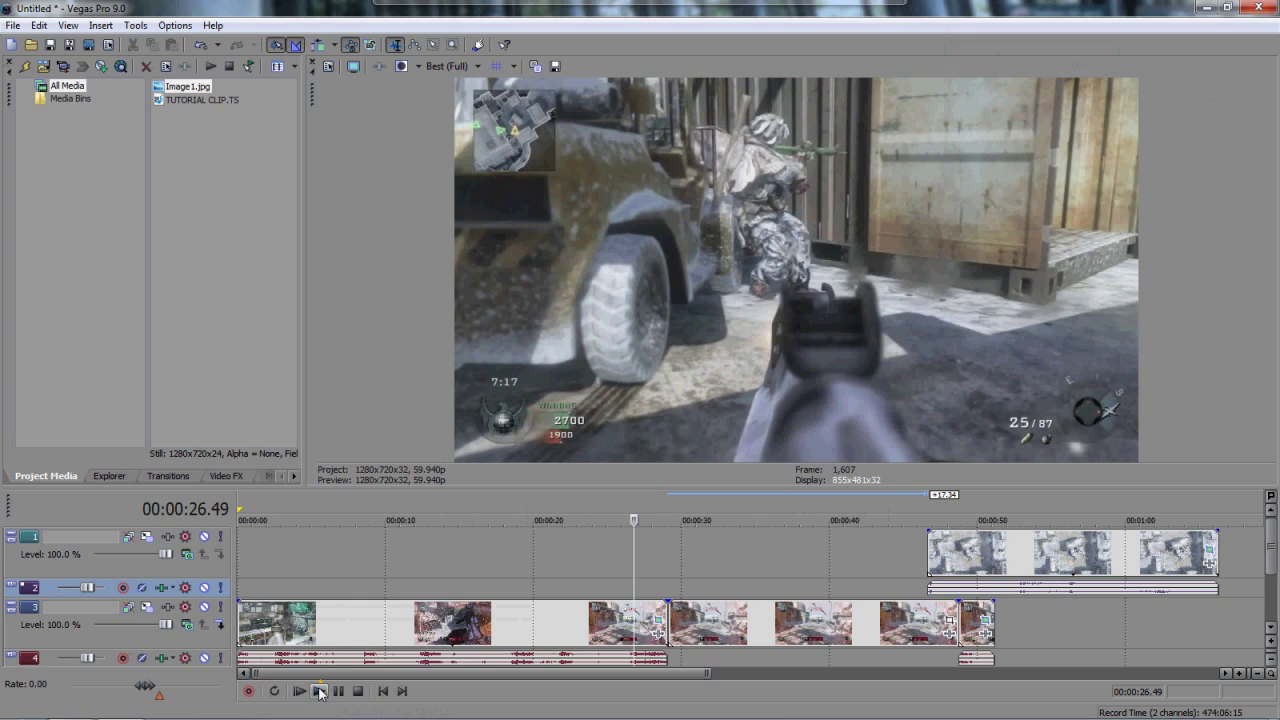
pyautogui.click(318, 690)
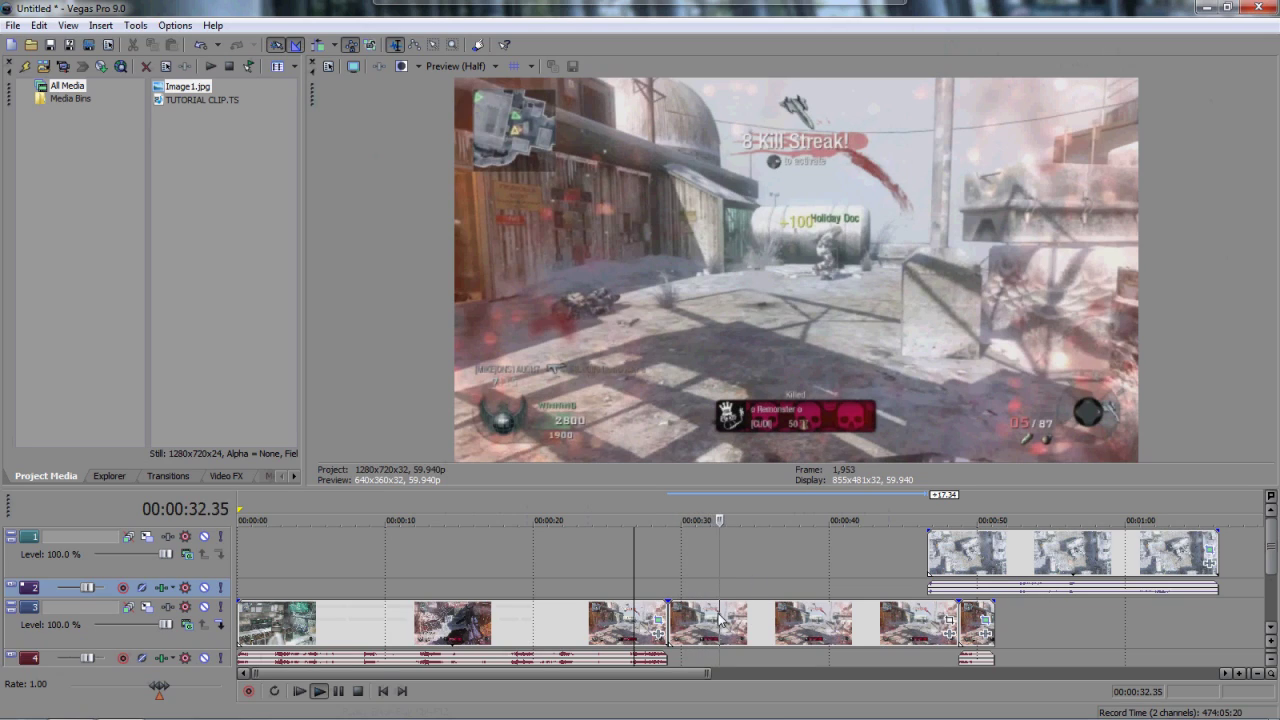
pyautogui.click(338, 690)
# Move the still image 0.03 earlier on track 3 so it sits flush against the end of the gameplay clip.
pyautogui.scroll(5, 385, 632)
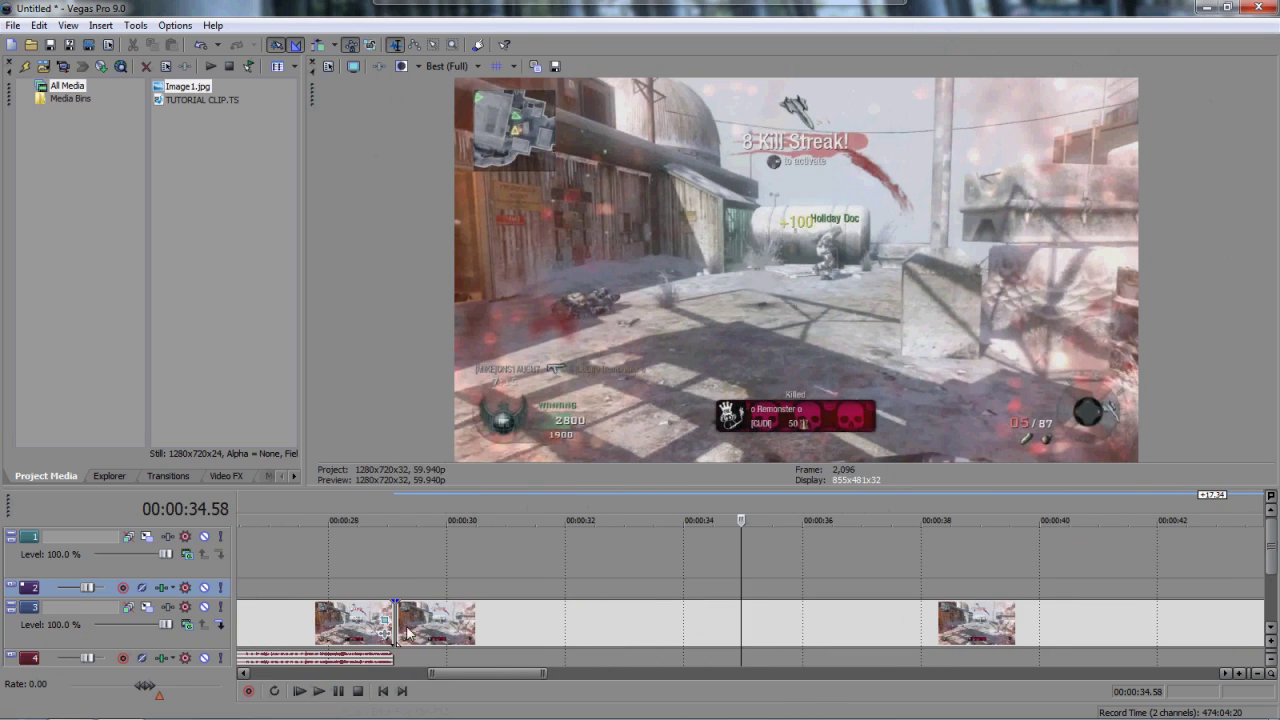
pyautogui.click(400, 617)
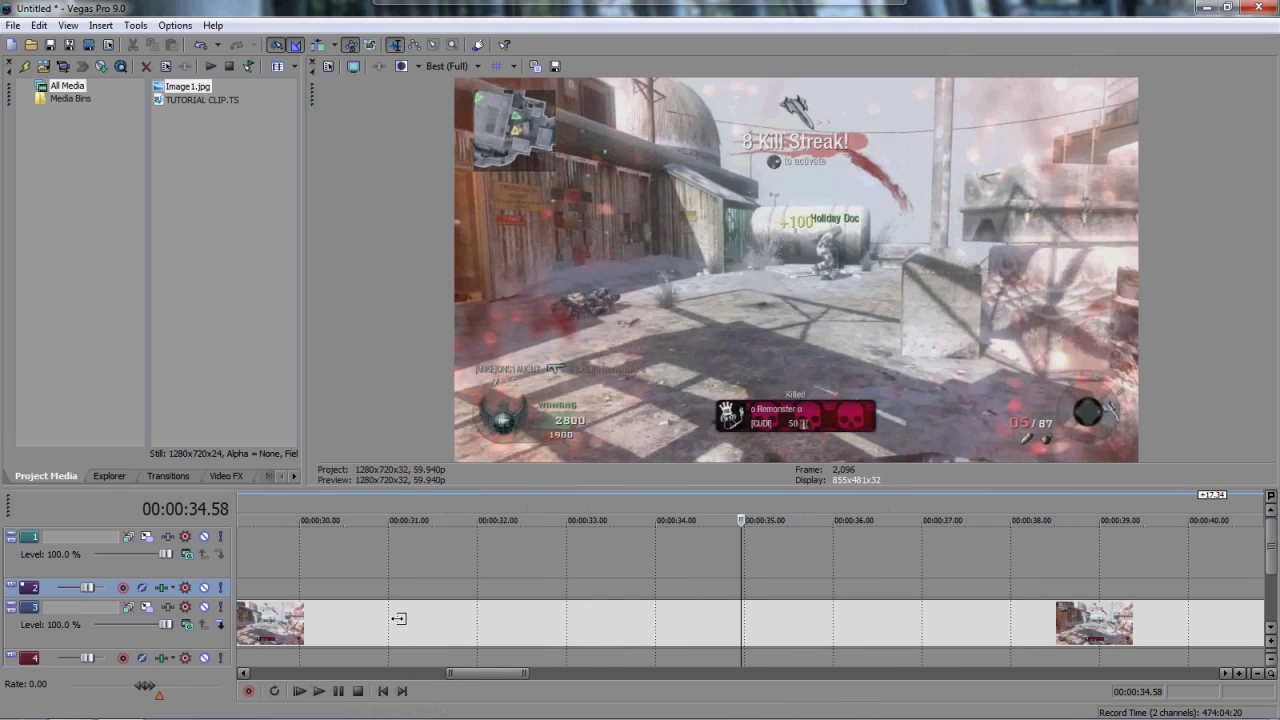
pyautogui.click(340, 624)
pyautogui.click(394, 624)
pyautogui.scroll(2, 398, 622)
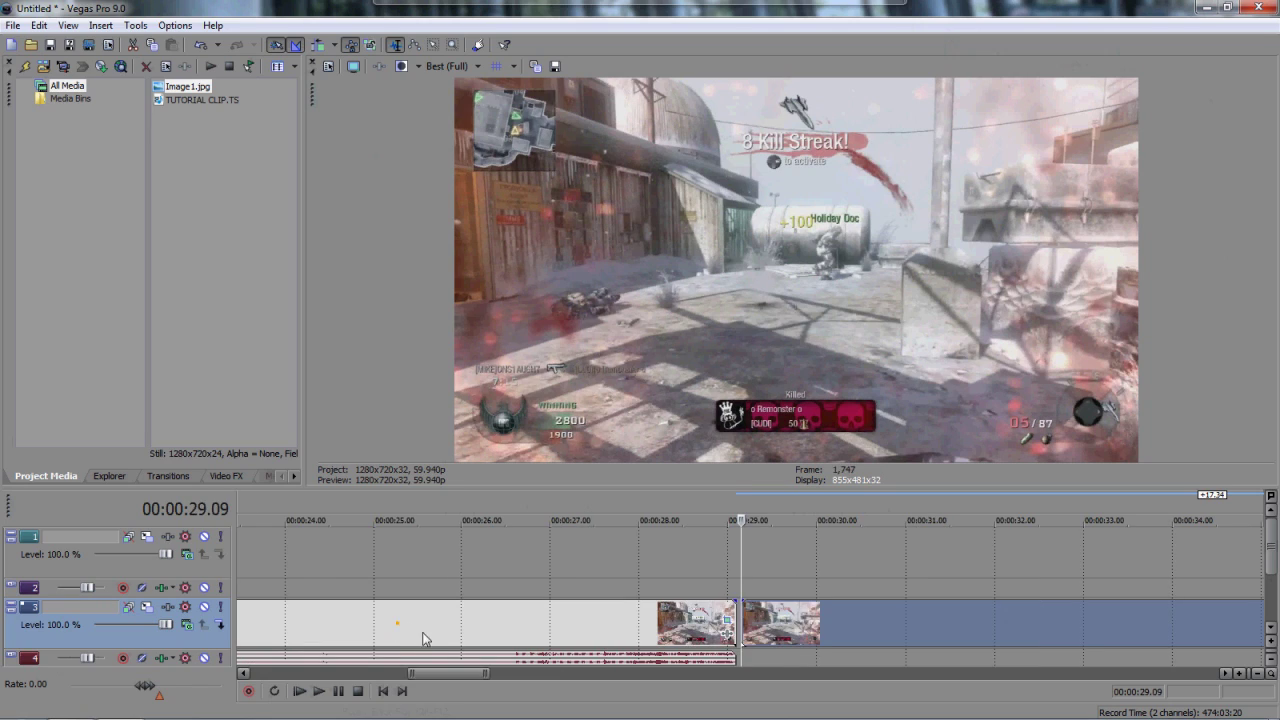
pyautogui.moveTo(815, 624); pyautogui.dragTo(801, 621)
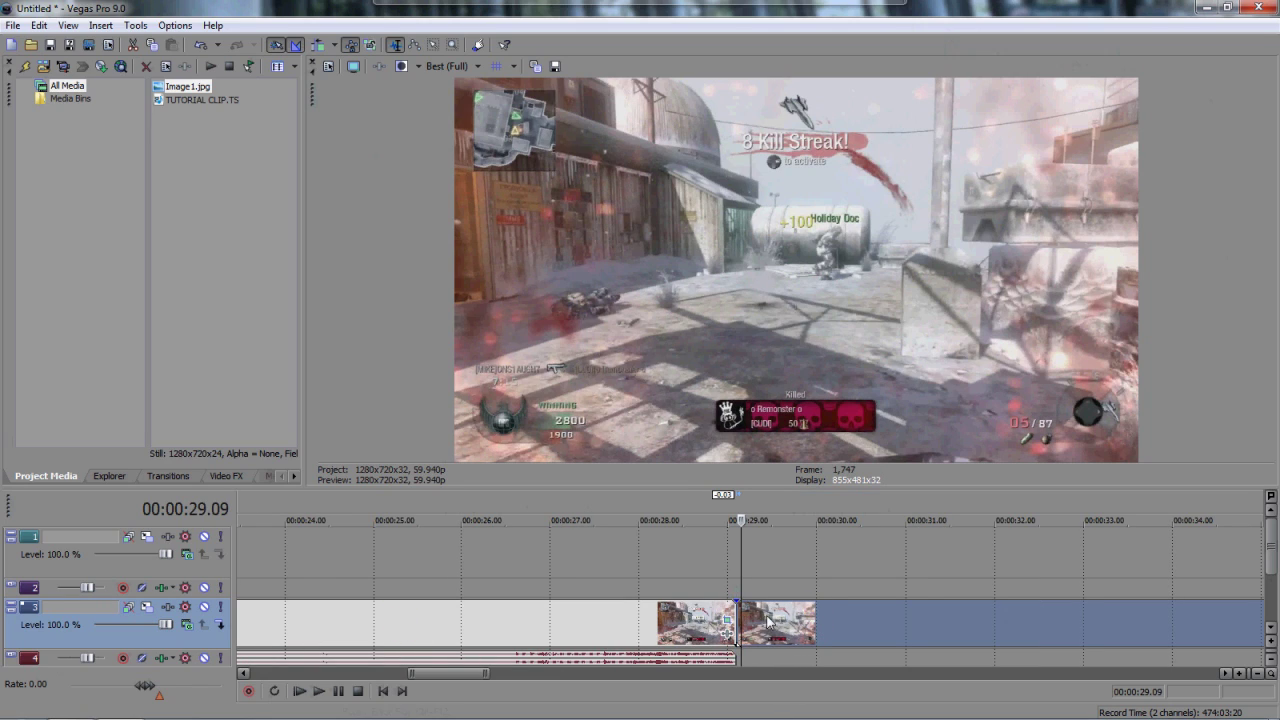
# Move the overhead clip back above the still image, aligning its start with the timeline cursor at 00:00:29.09.
pyautogui.scroll(-8, 728, 636)
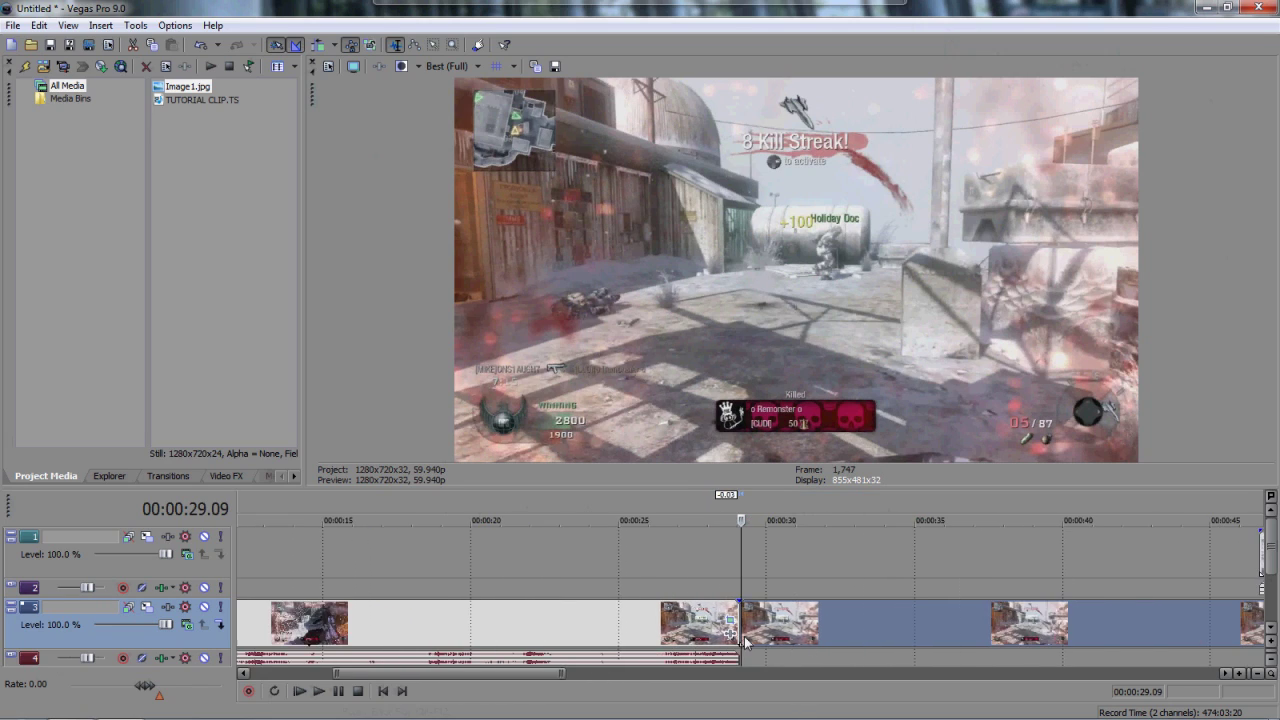
pyautogui.scroll(-2, 750, 636)
pyautogui.moveTo(791, 557); pyautogui.dragTo(590, 557)
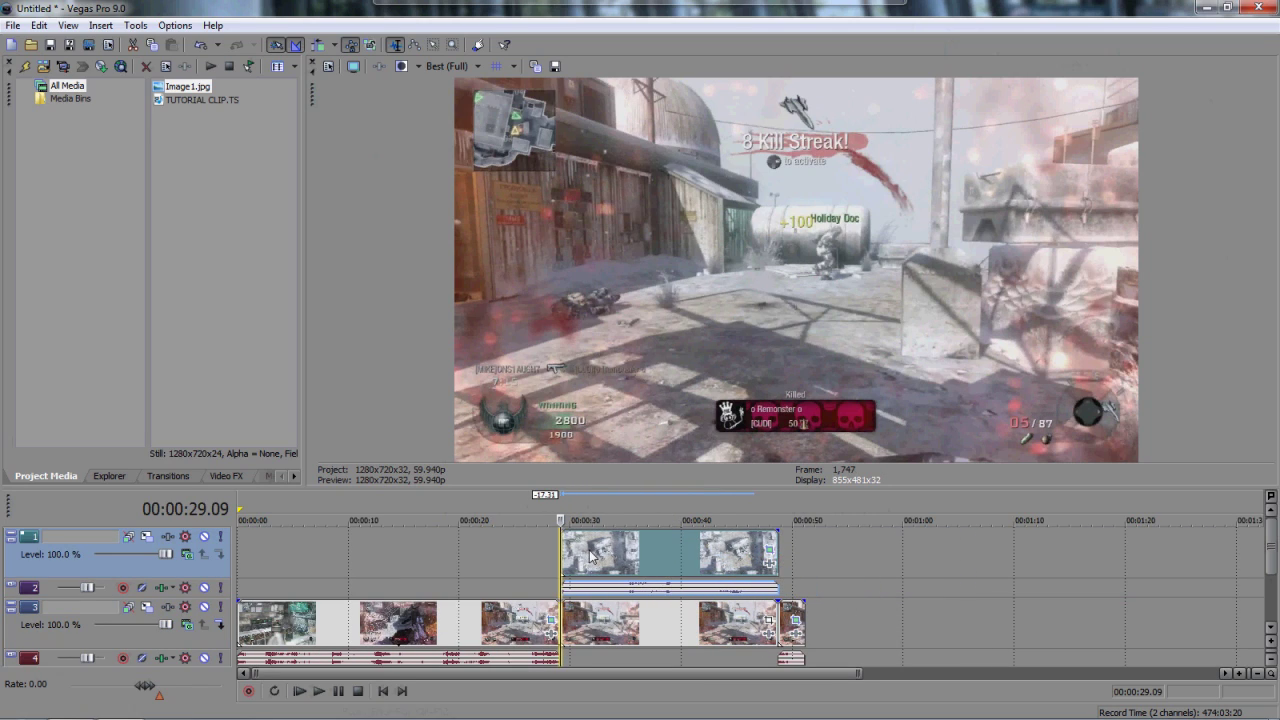
# Play the sequence from shortly before the overhead clip through to the end, and enlarge the timeline area.
pyautogui.click(541, 574)
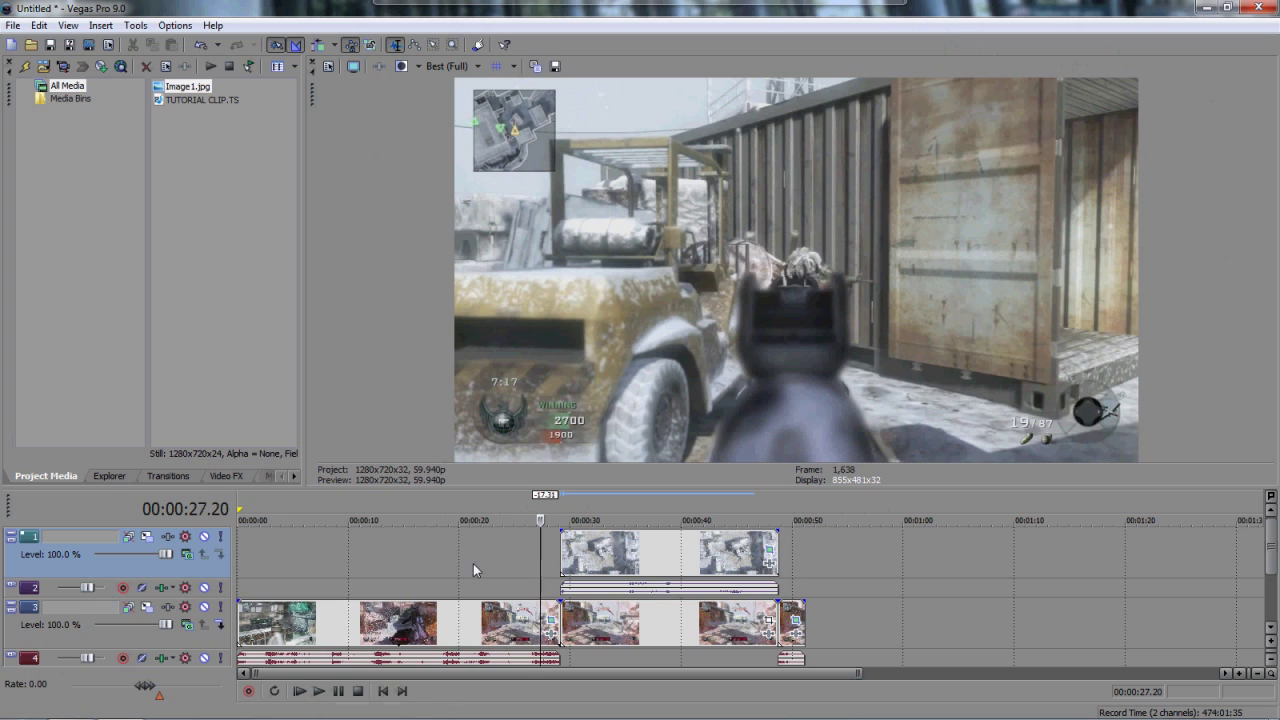
pyautogui.click(318, 691)
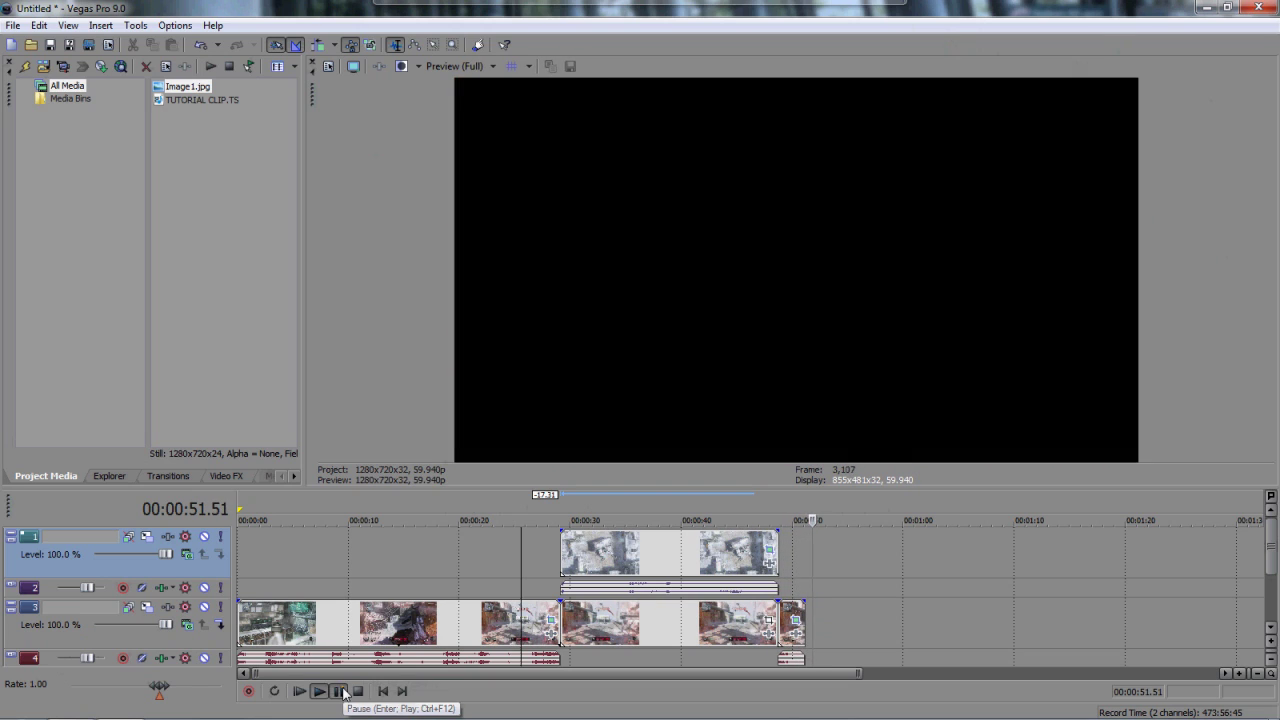
pyautogui.click(340, 691)
pyautogui.moveTo(391, 487); pyautogui.dragTo(405, 420)
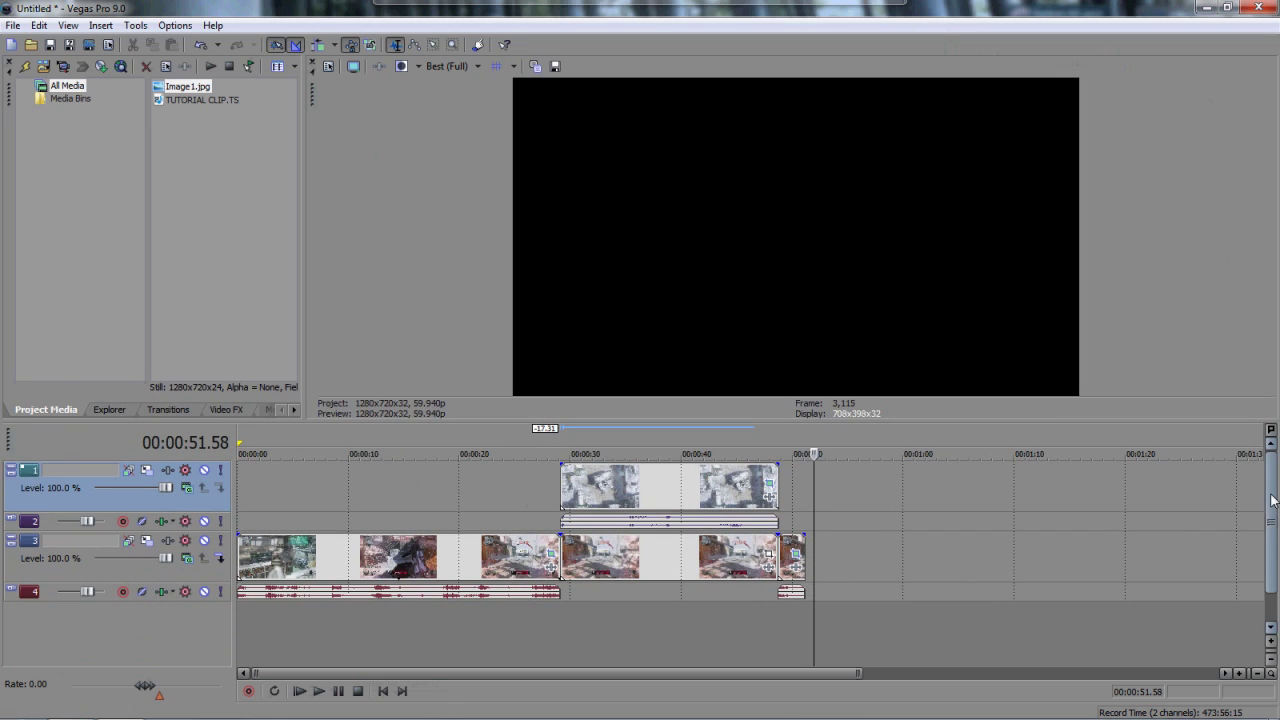